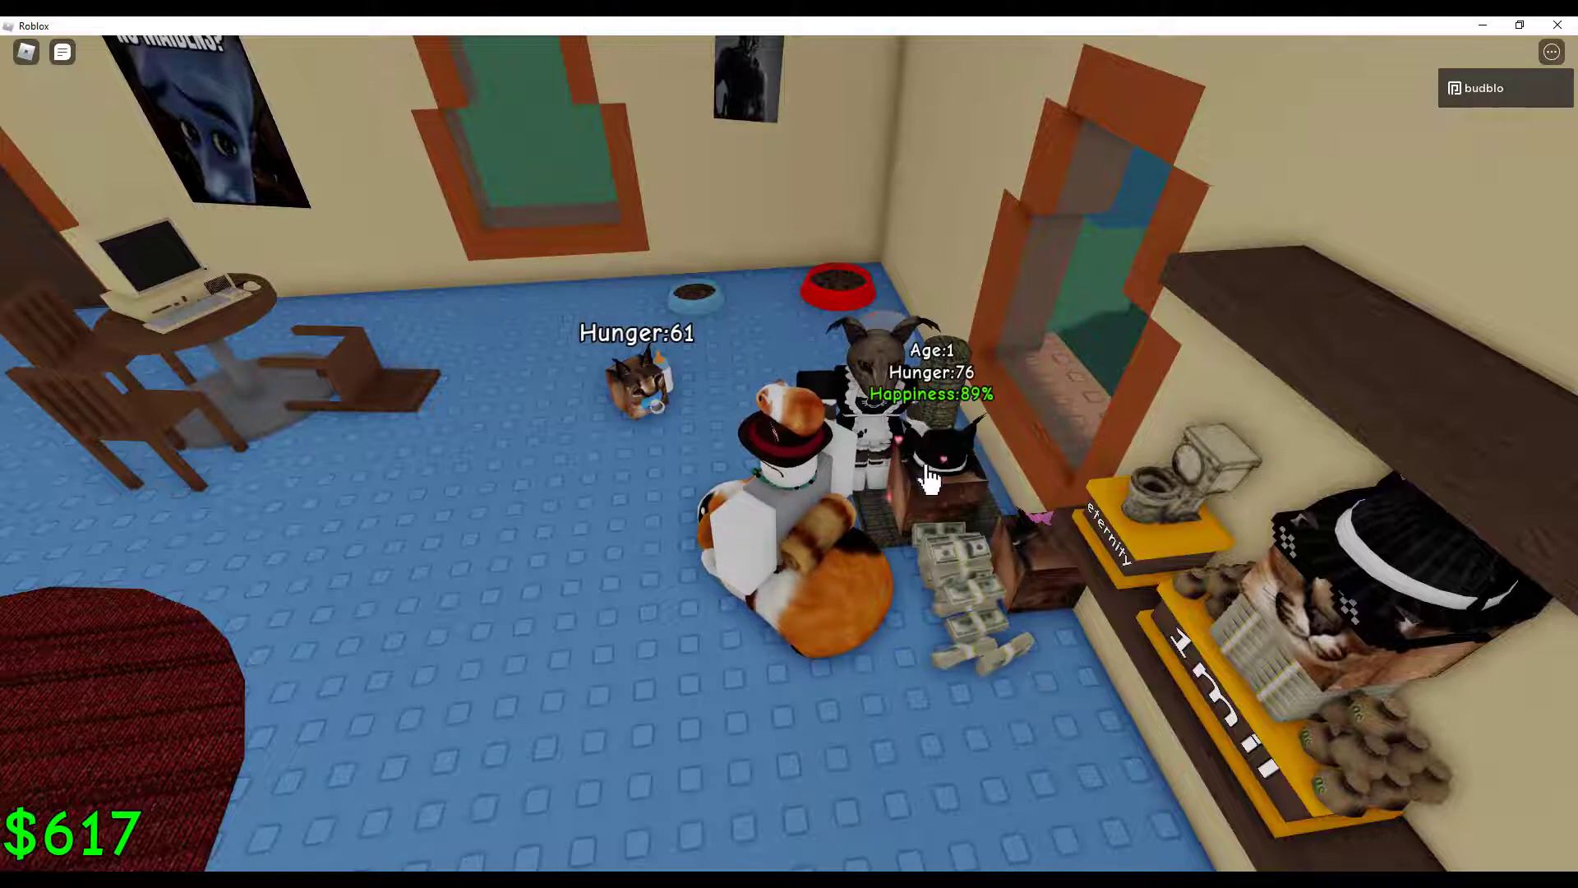
Step: Walk the character around the room to examine the trophy shelves, the floppas and their hunger levels
key(d)
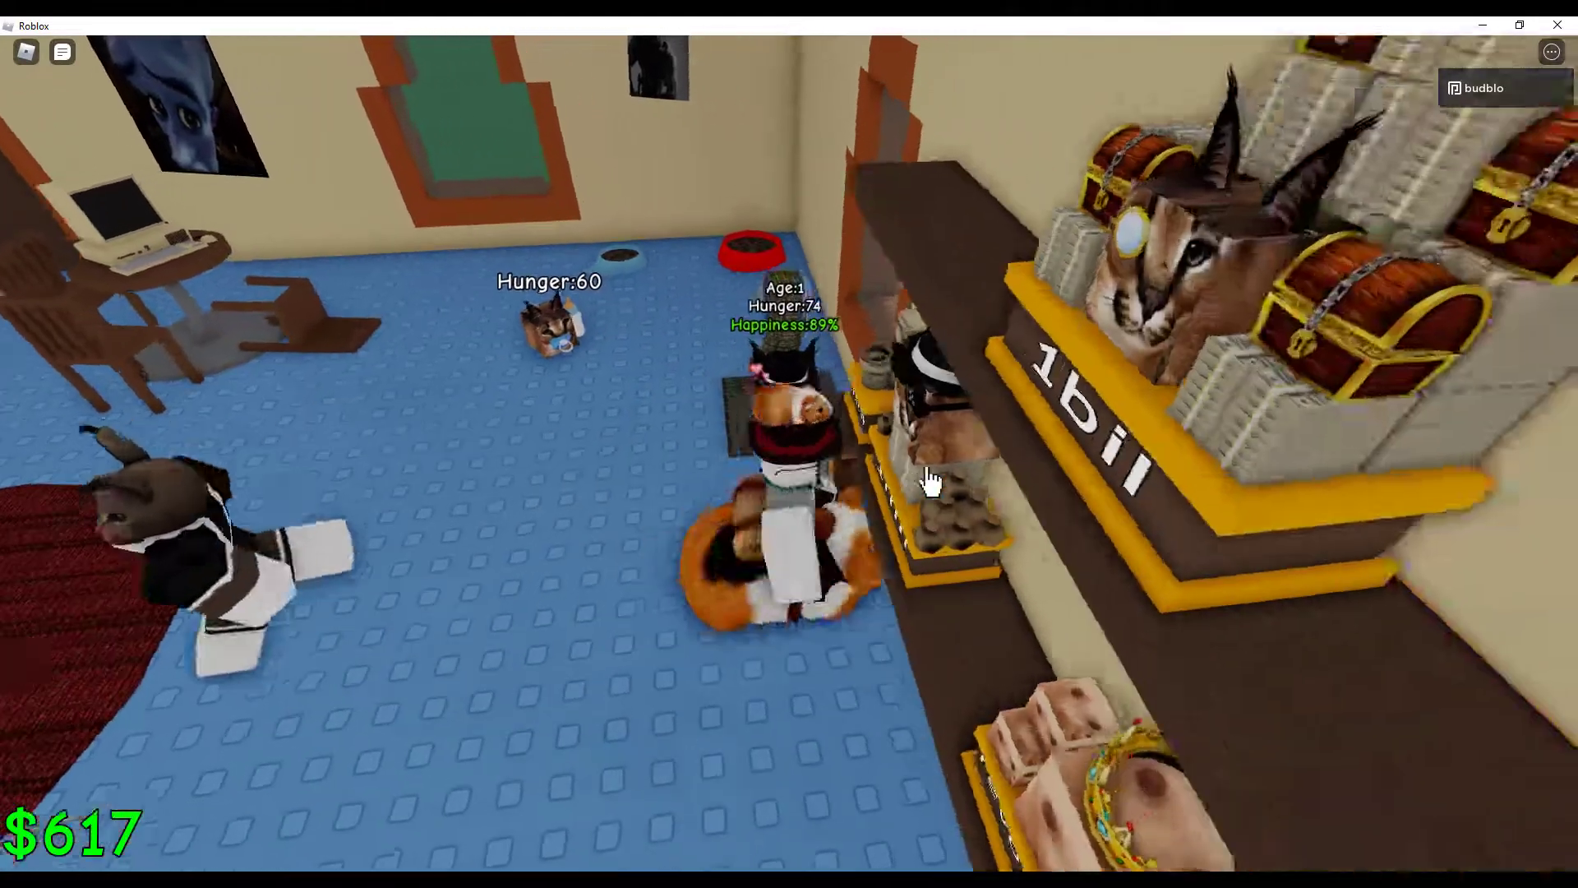
key(w)
key(s)
key(a)
key(w)
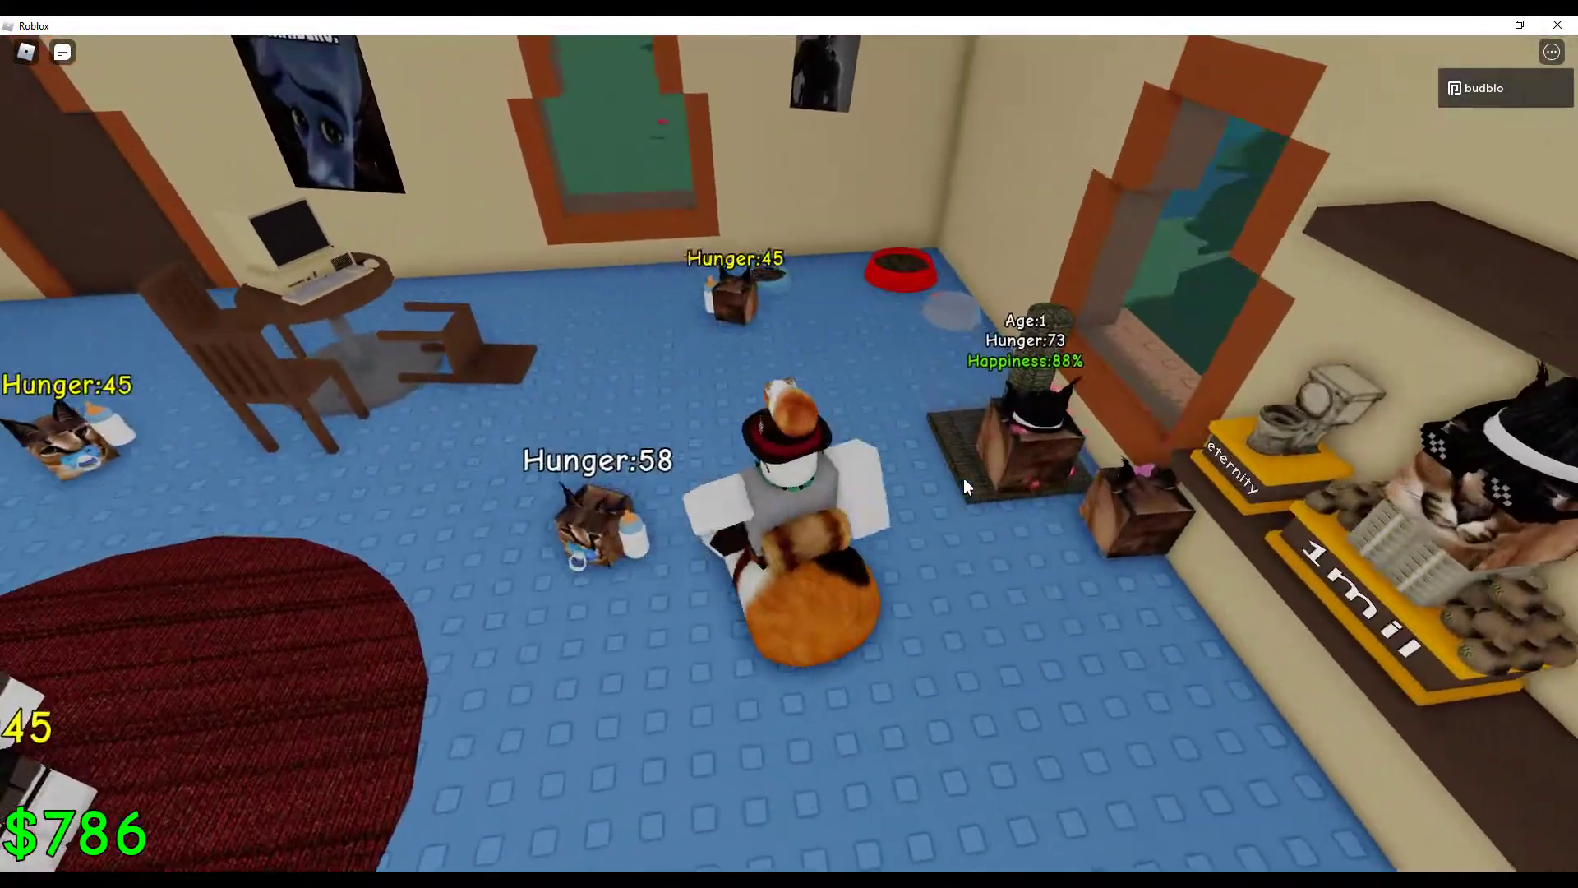
key(d)
right_drag(960, 492, 939, 486)
key(a)
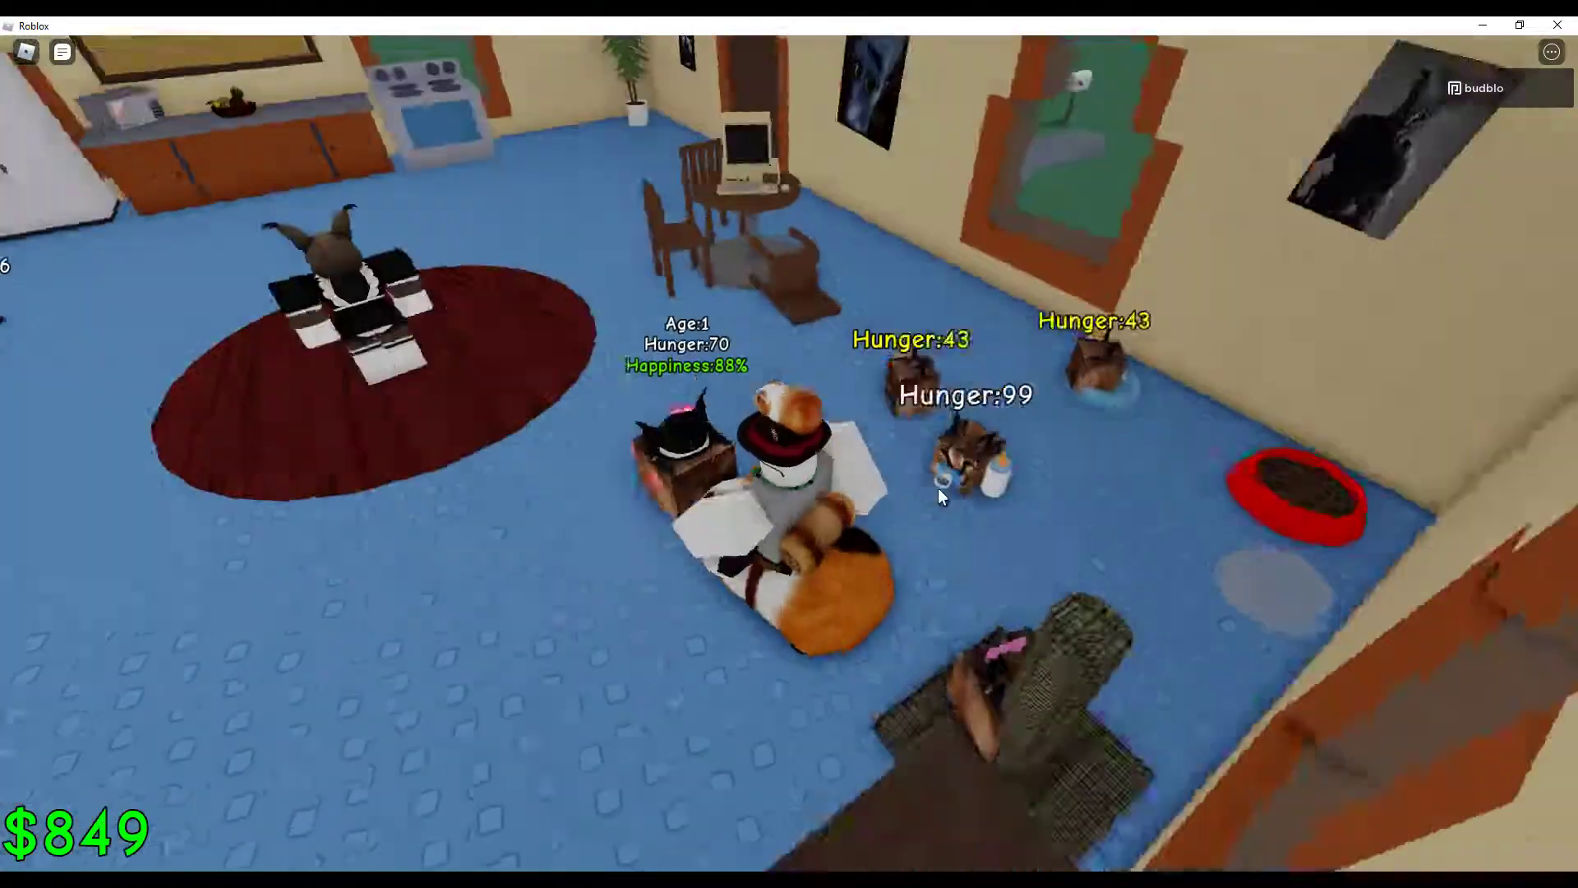
Step: Go to the computer, browse the items in the_interwebs item shop and close the shop
key(w)
key(w)
key(e)
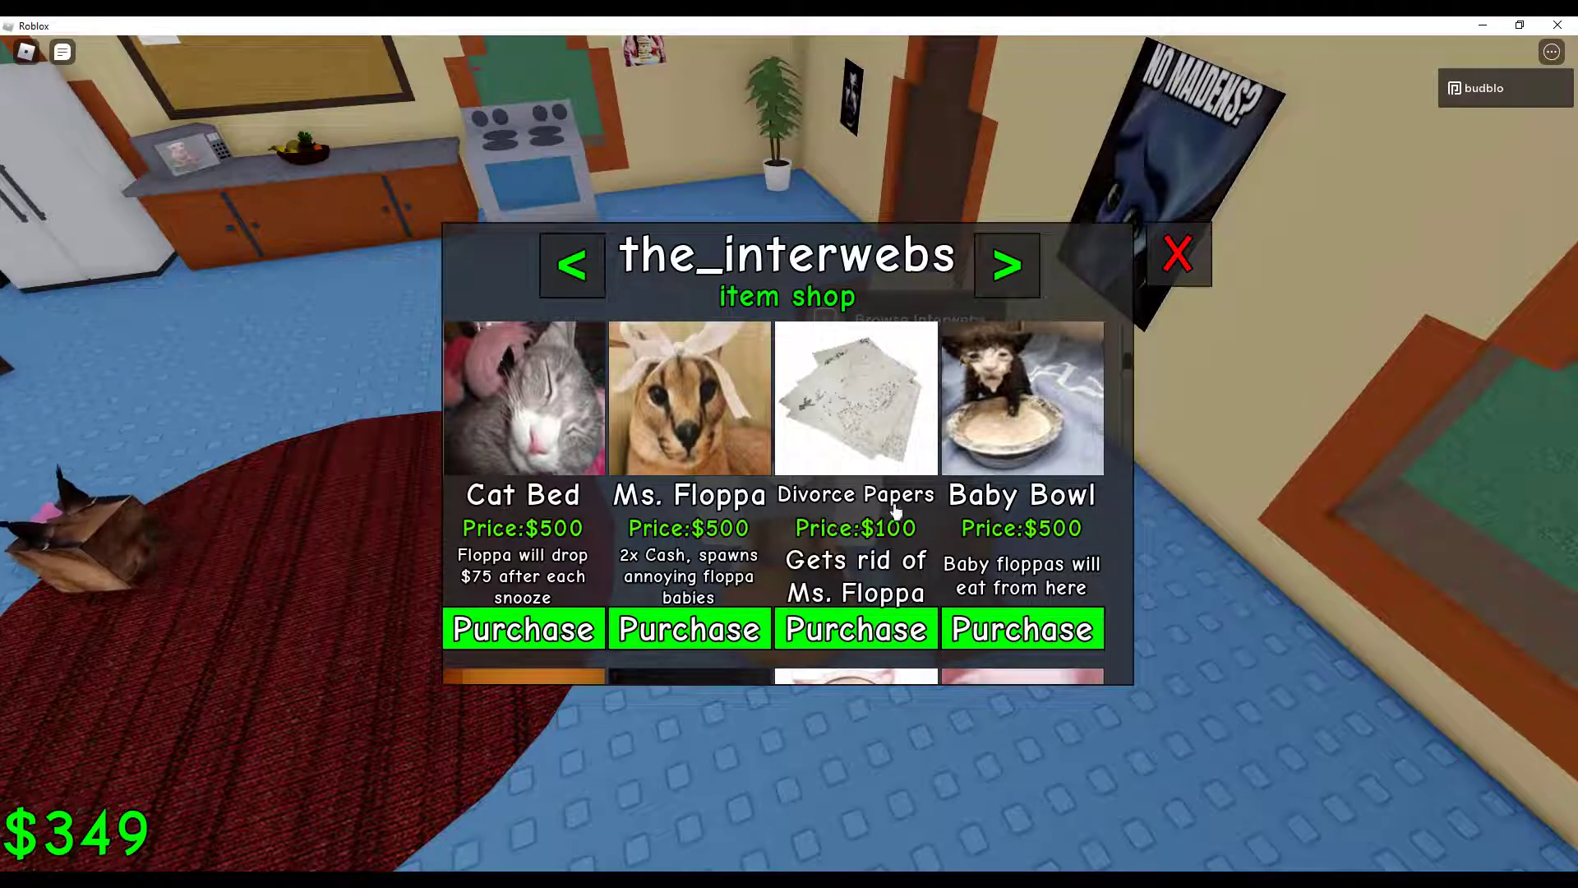
scroll(943, 490, down, 3)
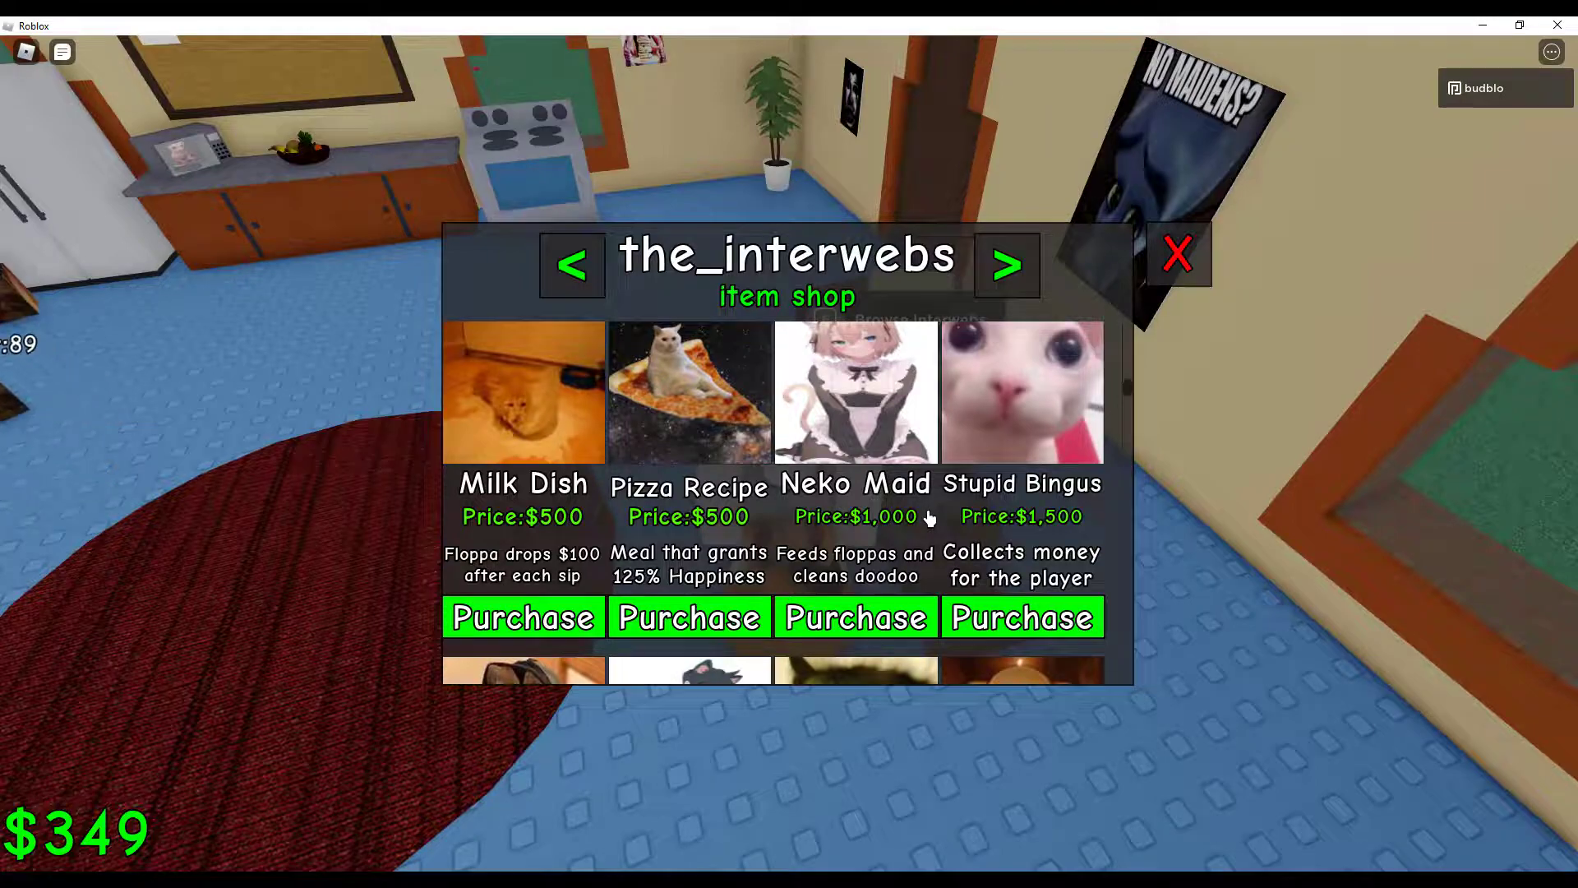
click(1173, 281)
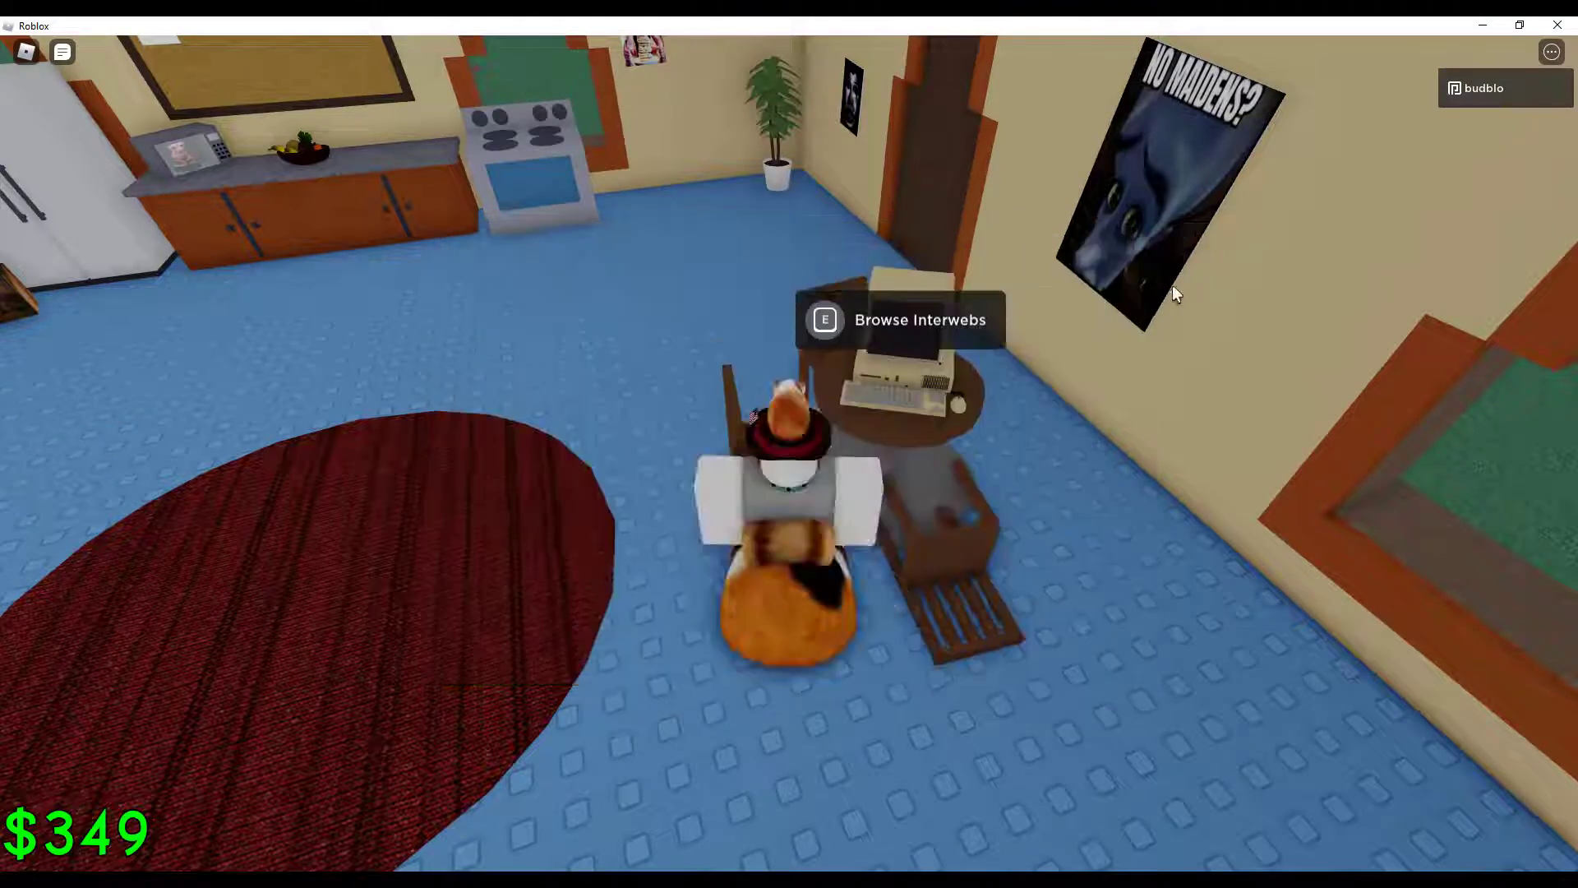
Step: Walk the character around the living room to look over the furniture, the pets and the wall by the sandbox
key(w)
right_drag(1076, 500, 1039, 526)
key(w)
key(a)
key(w)
key(w)
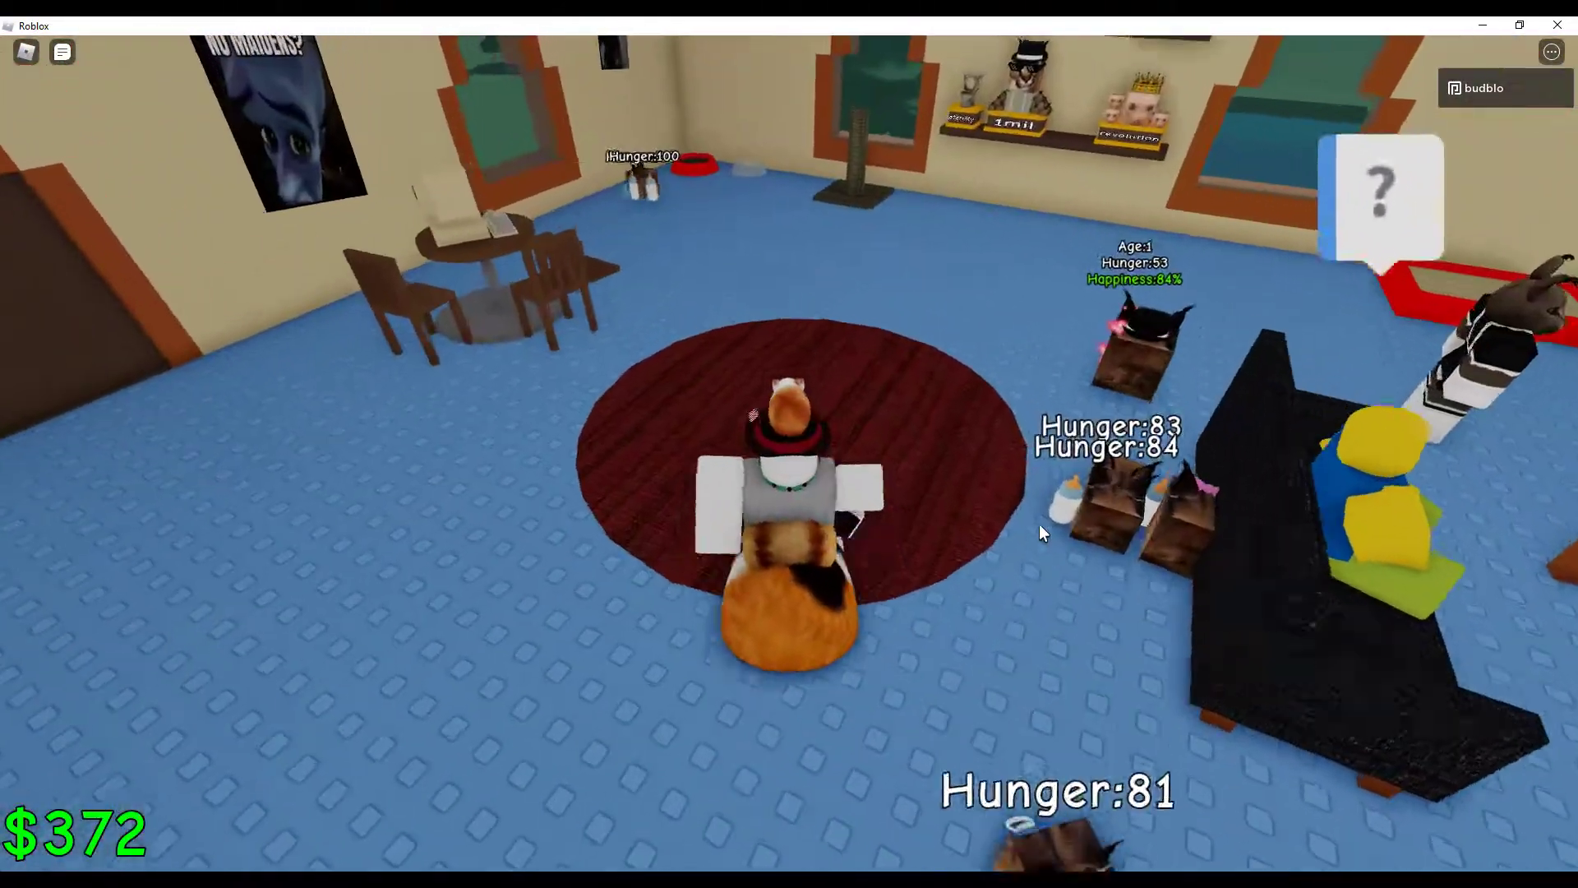
key(Escape)
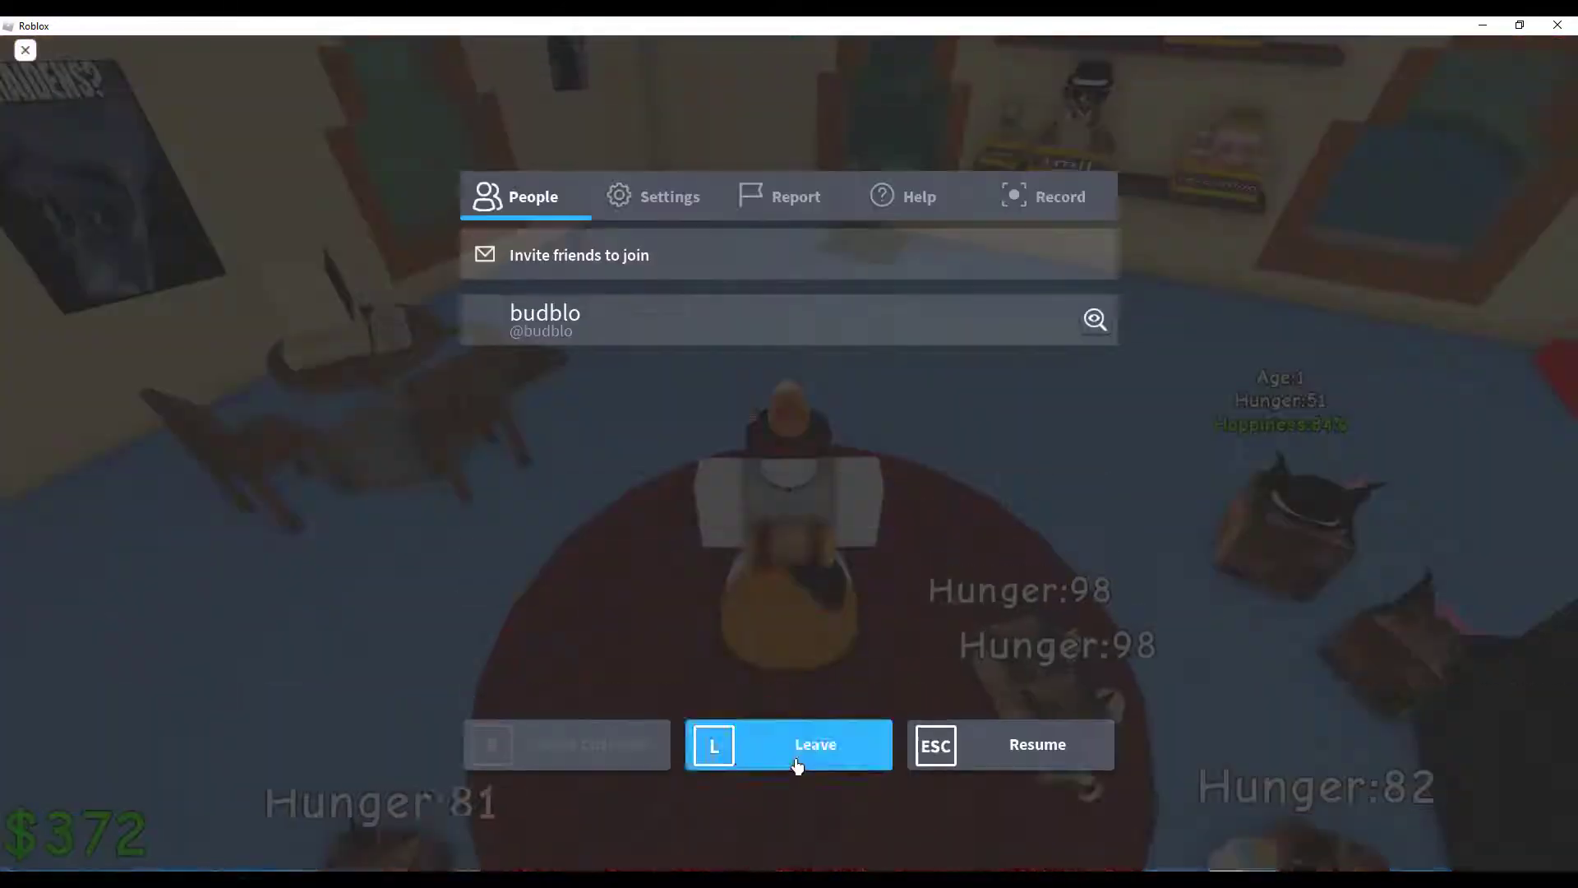
key(Escape)
right_drag(1218, 533, 1217, 532)
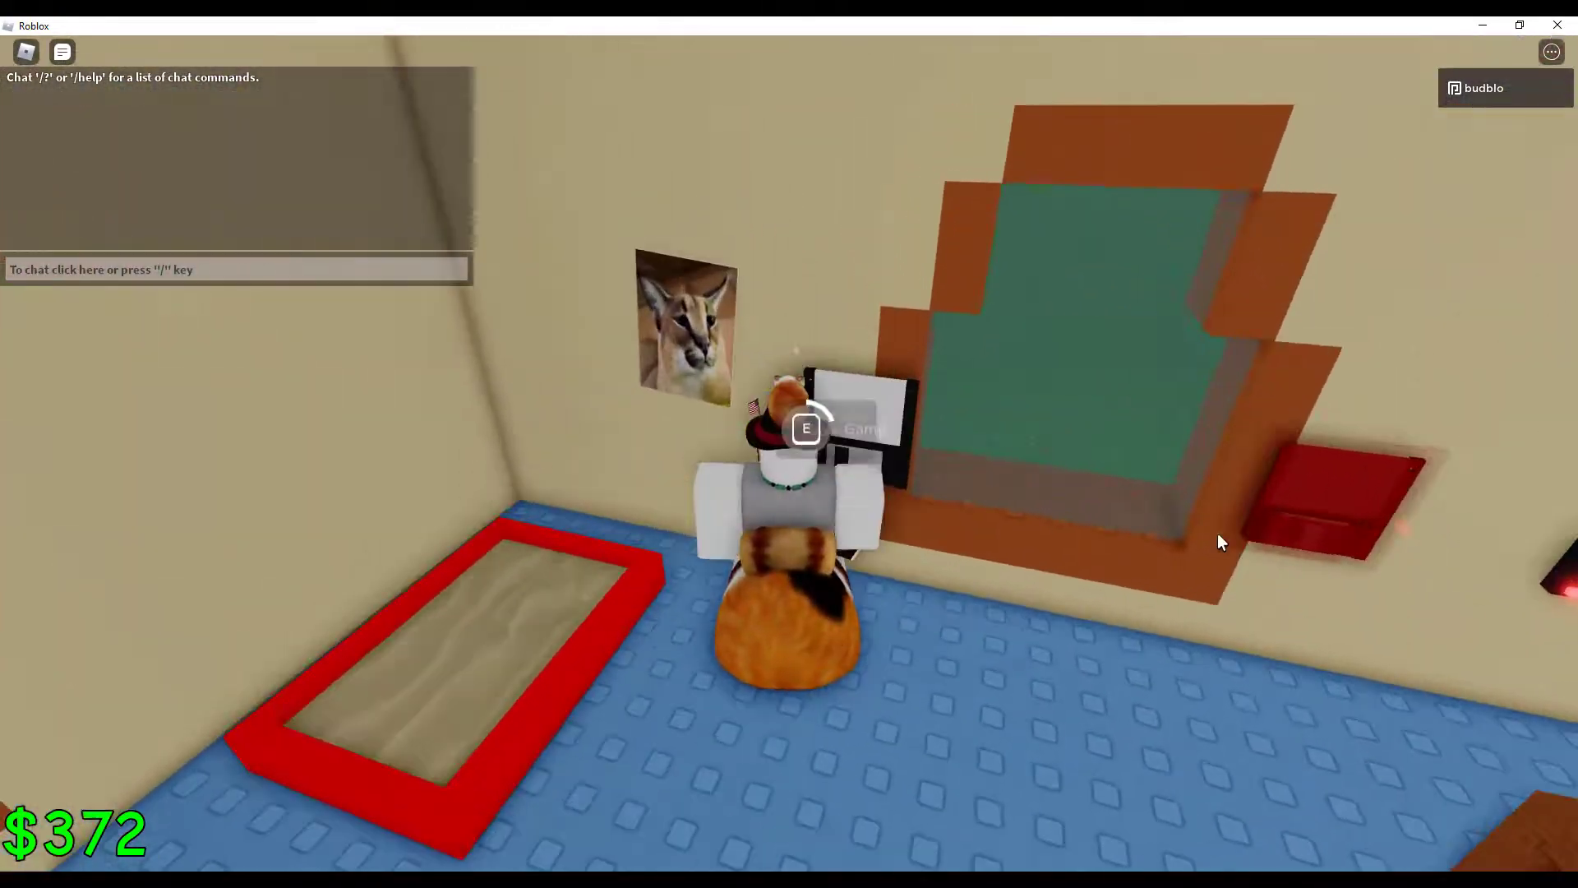
Step: Leave the running experience and confirm leaving
key(Escape)
click(758, 753)
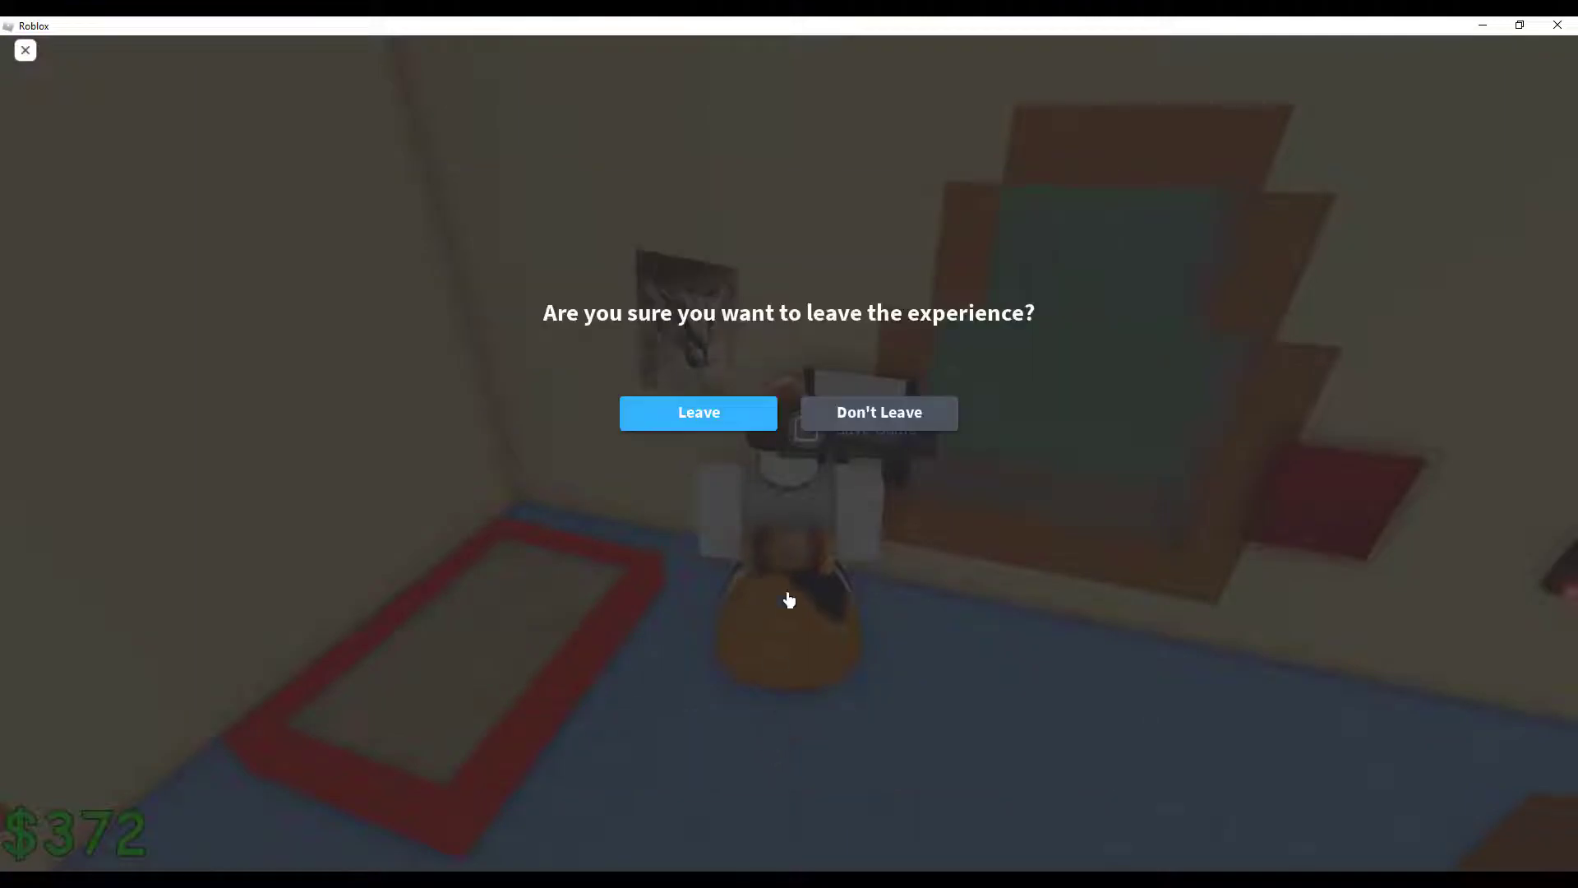
click(737, 426)
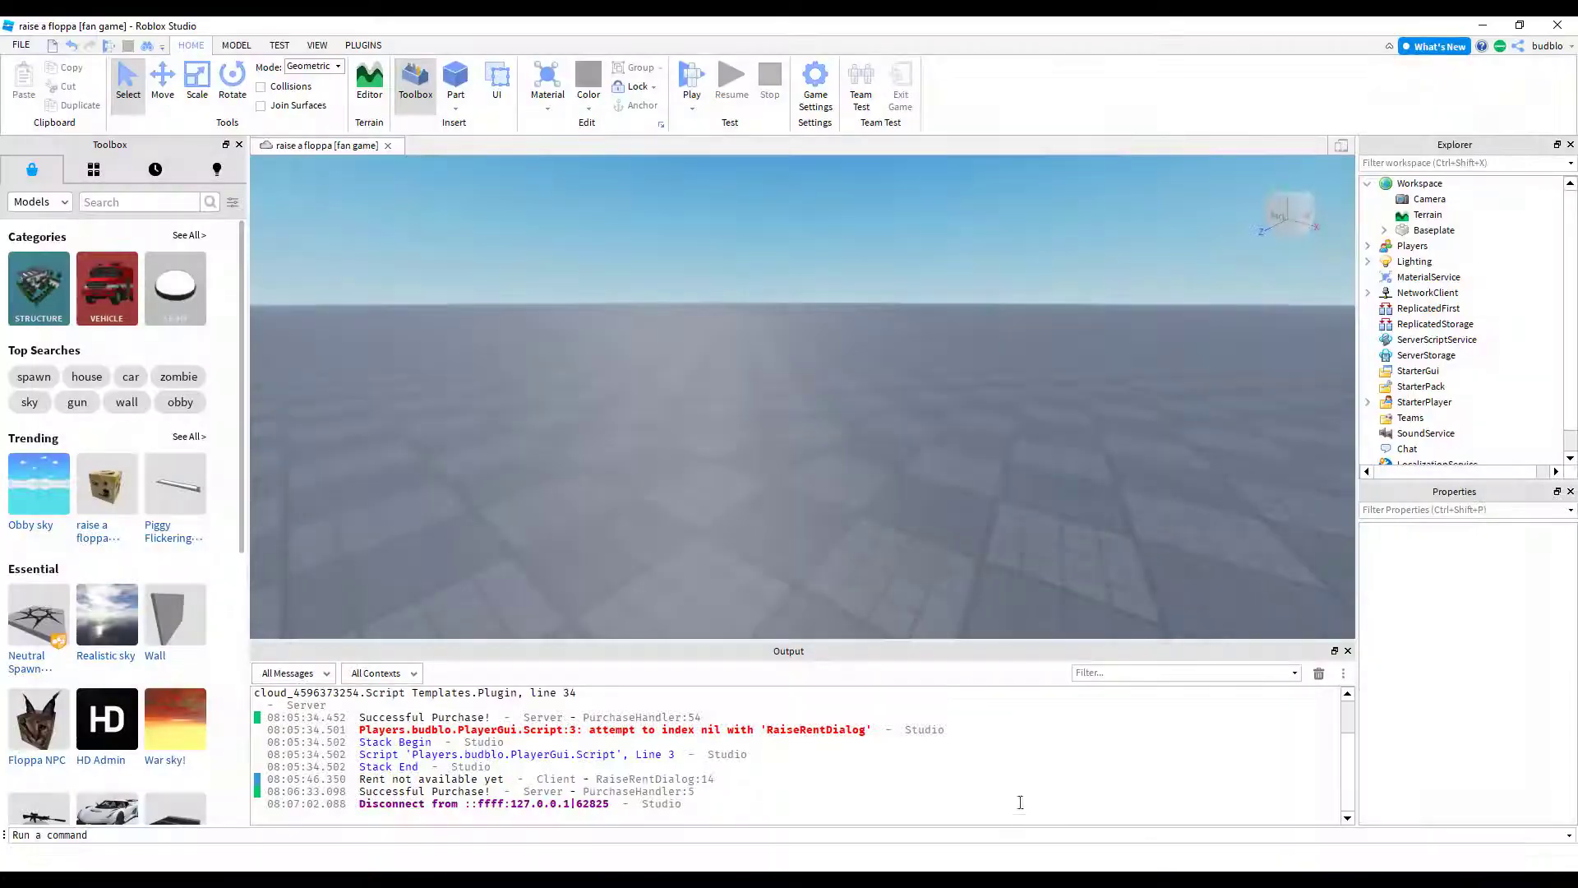
Step: In Roblox Studio, clear the Output log and search the Toolbox models for "roblox house"
right_drag(790, 387, 791, 387)
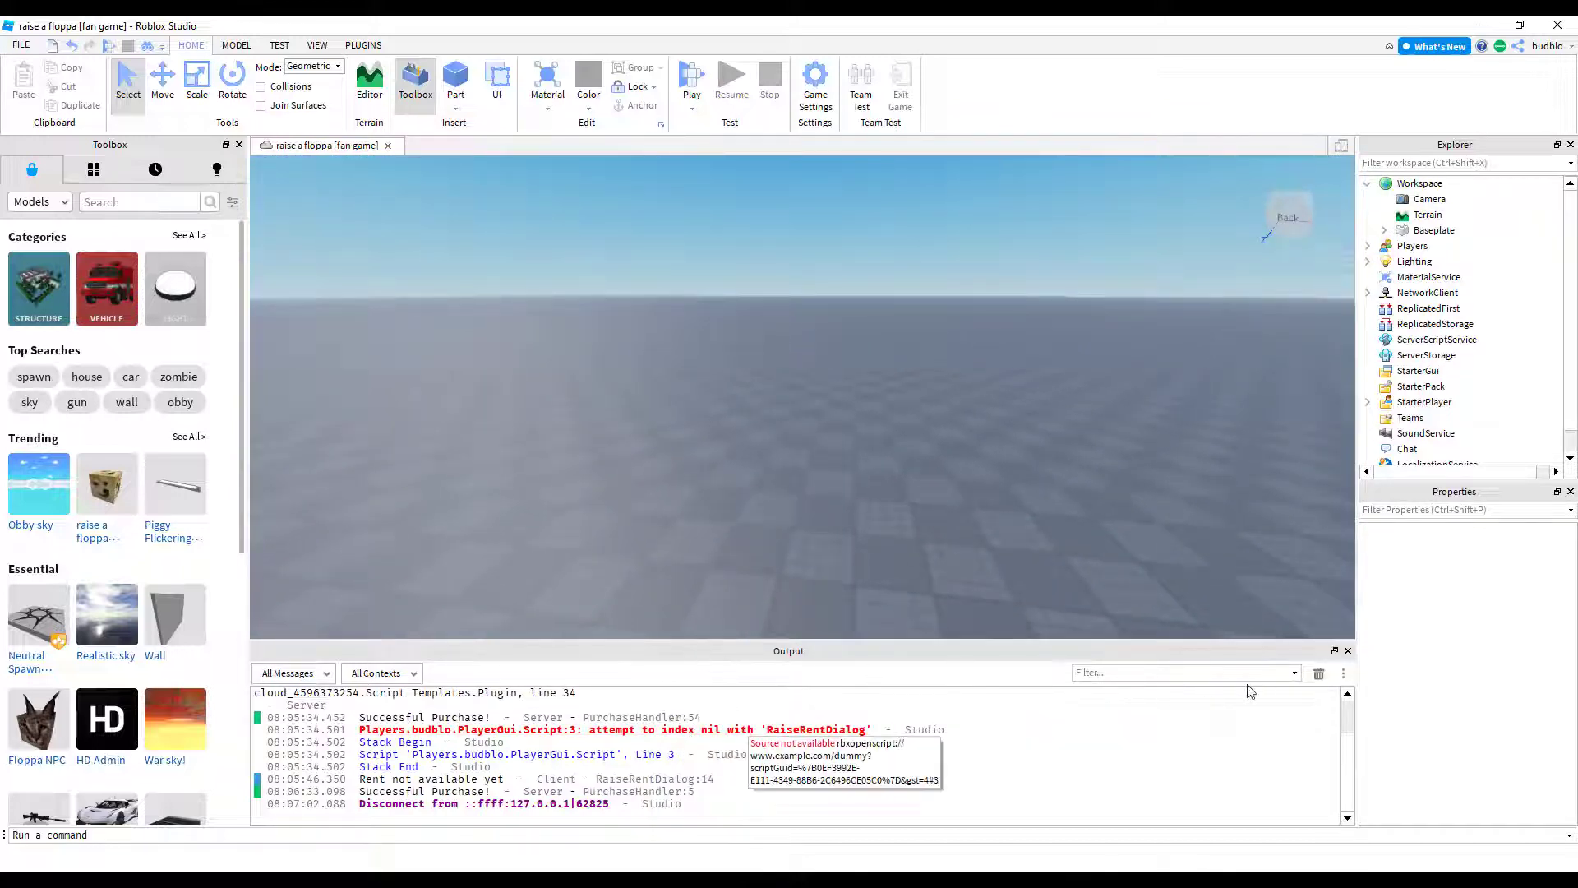
click(1318, 674)
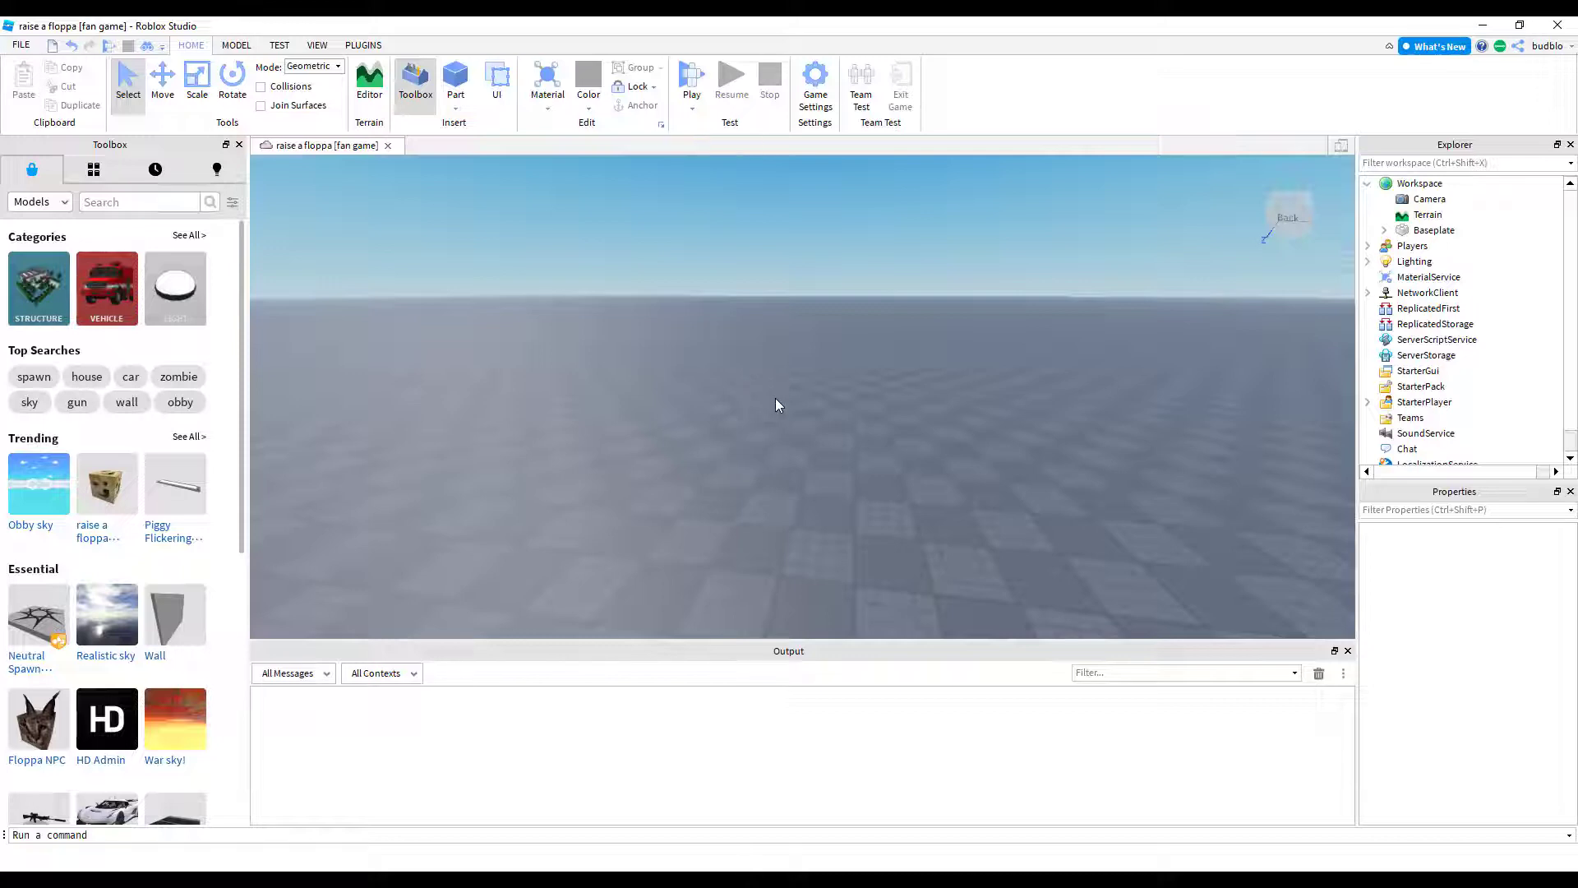
click(168, 203)
text(roblox hou)
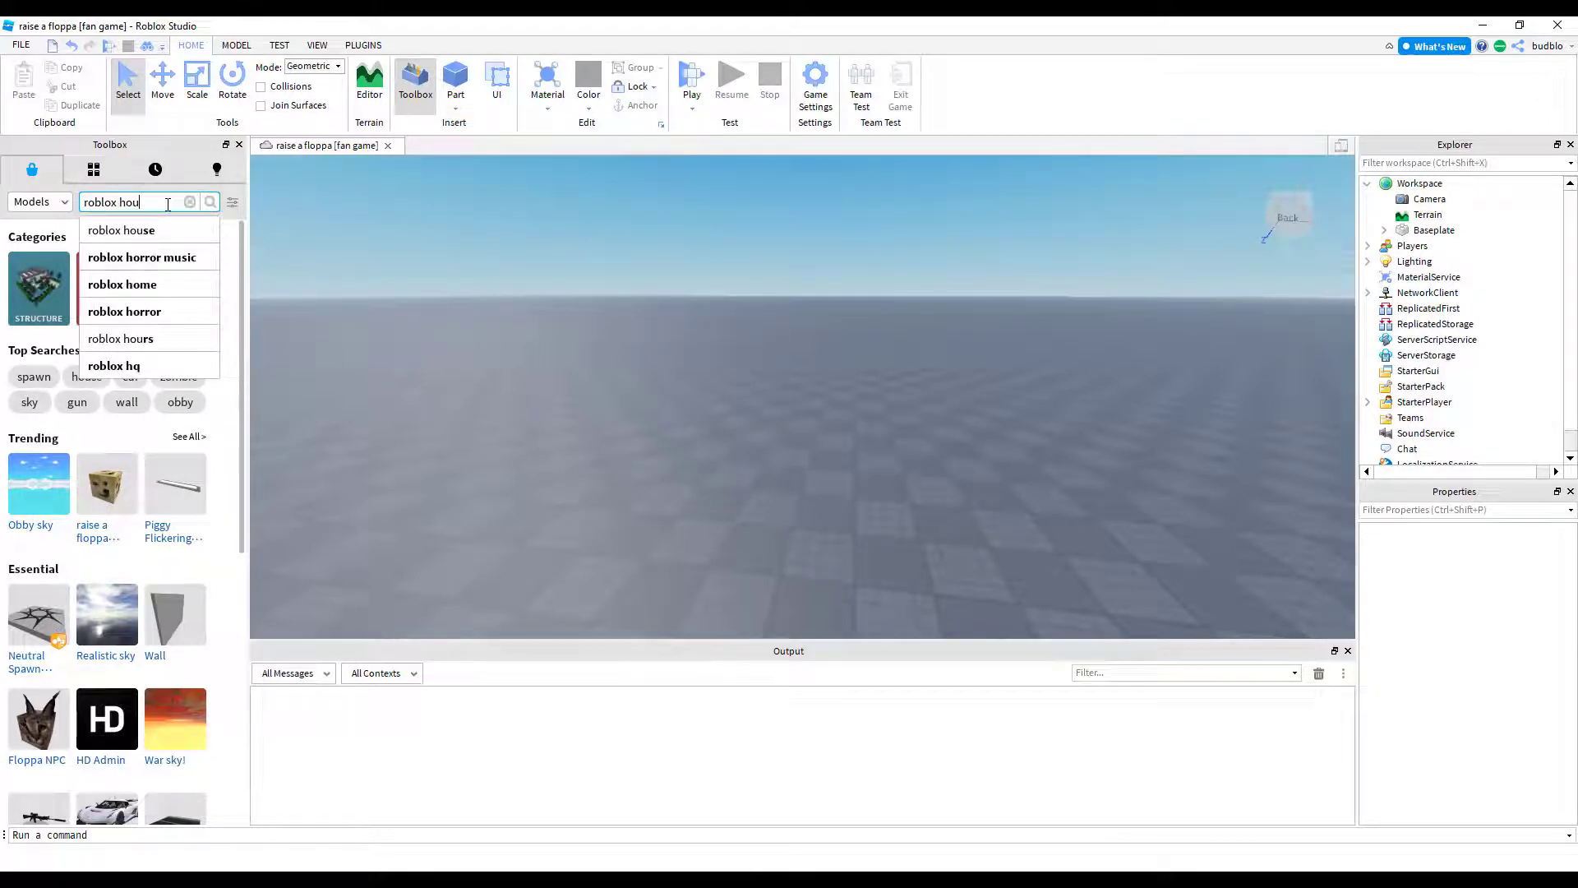
text(se)
key(Return)
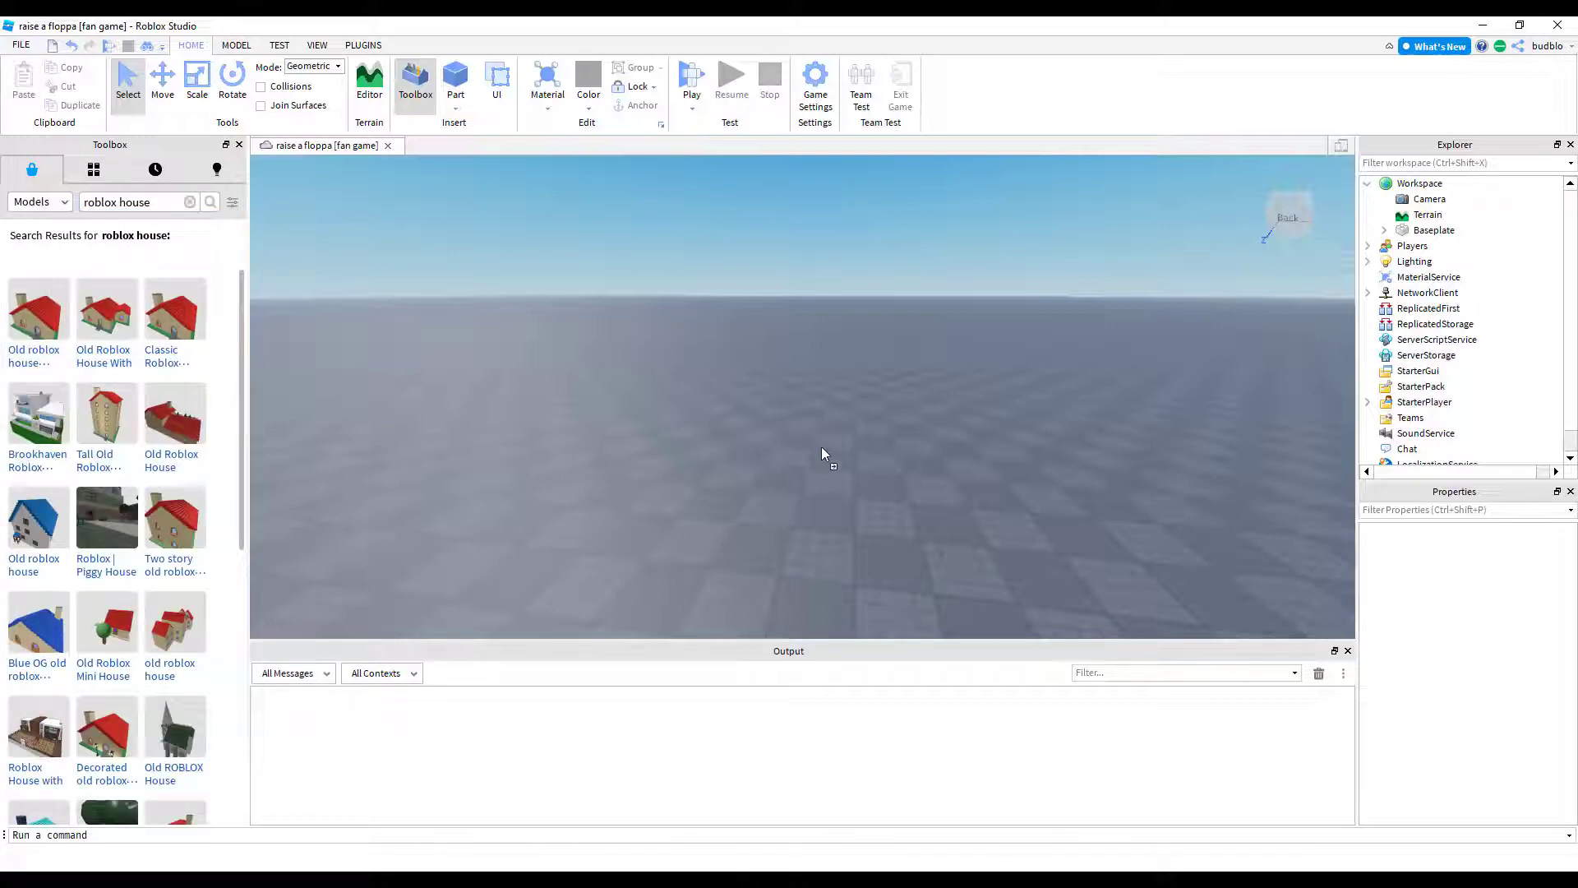
drag(821, 447, 846, 433)
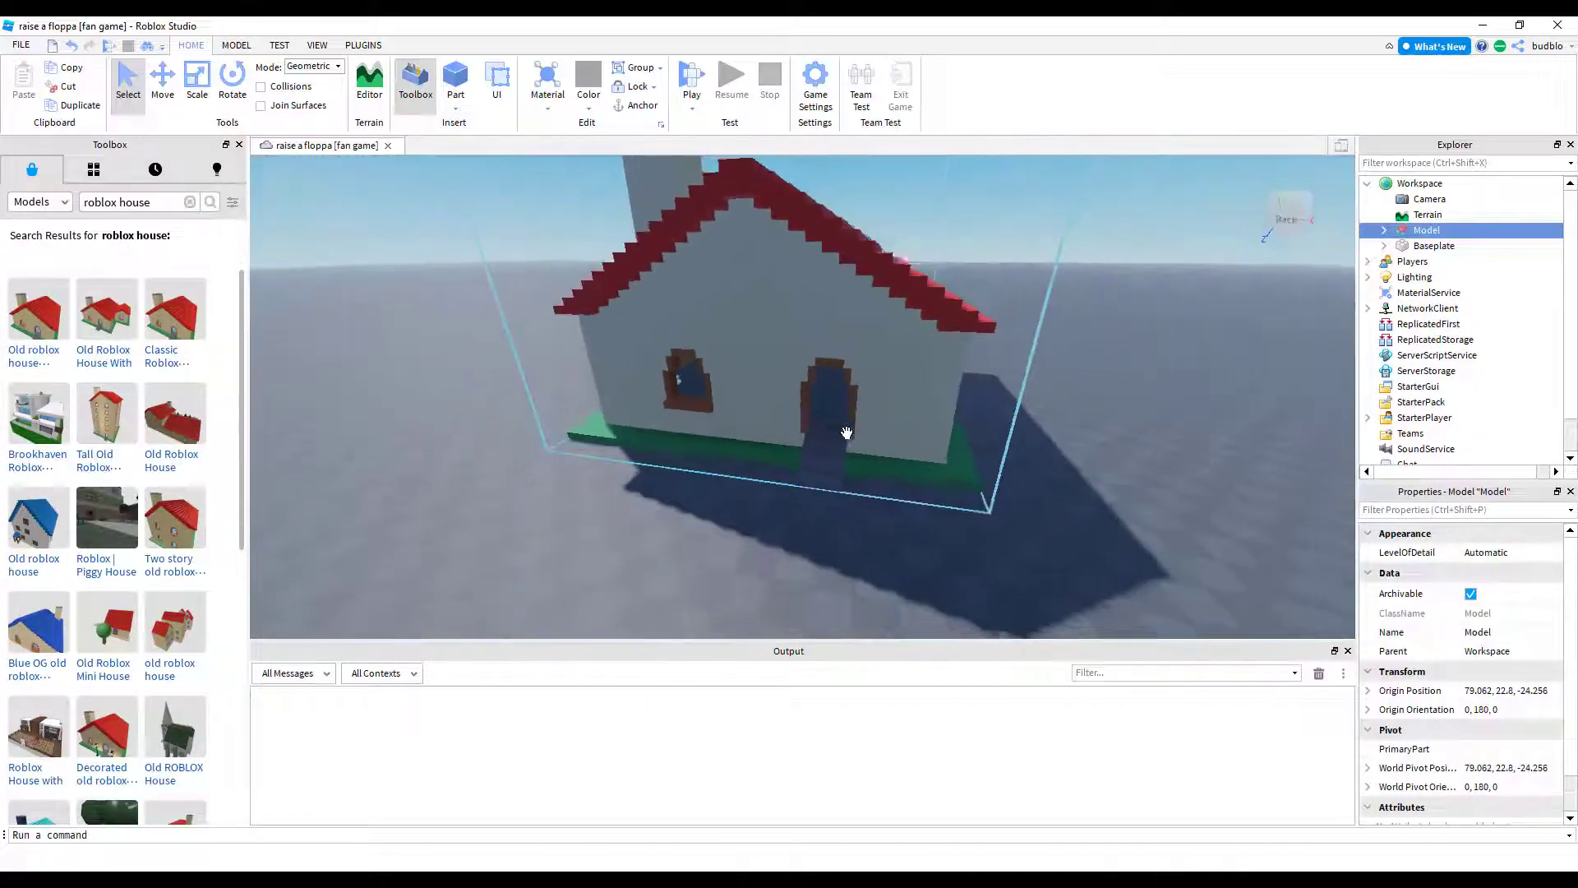
key(s)
key(d)
click(979, 438)
key(a)
key(w)
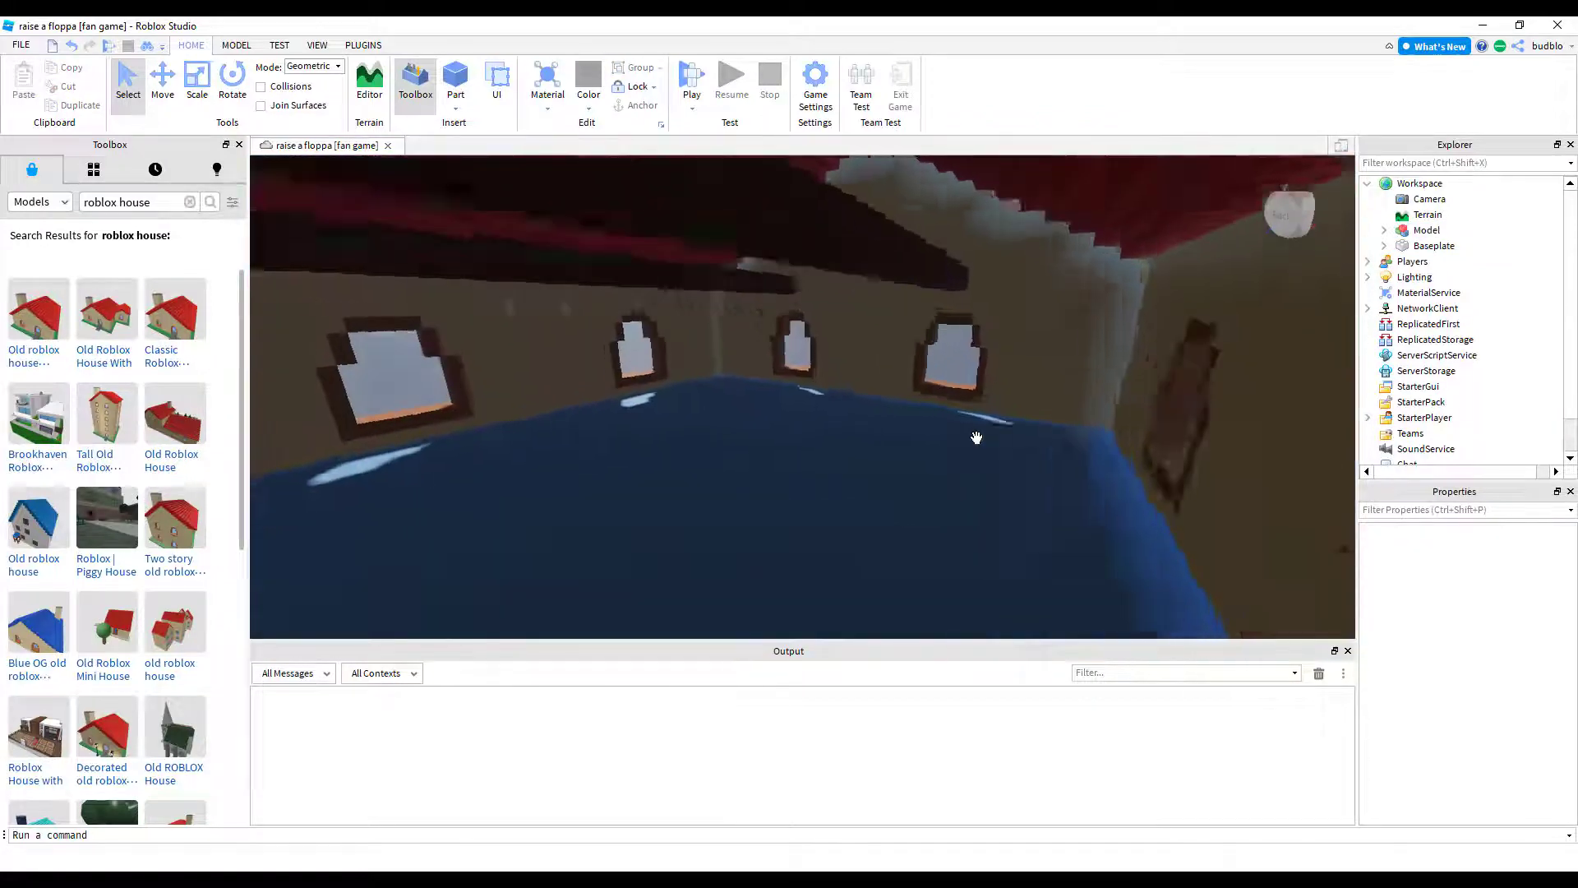
scroll(976, 437, down, 10)
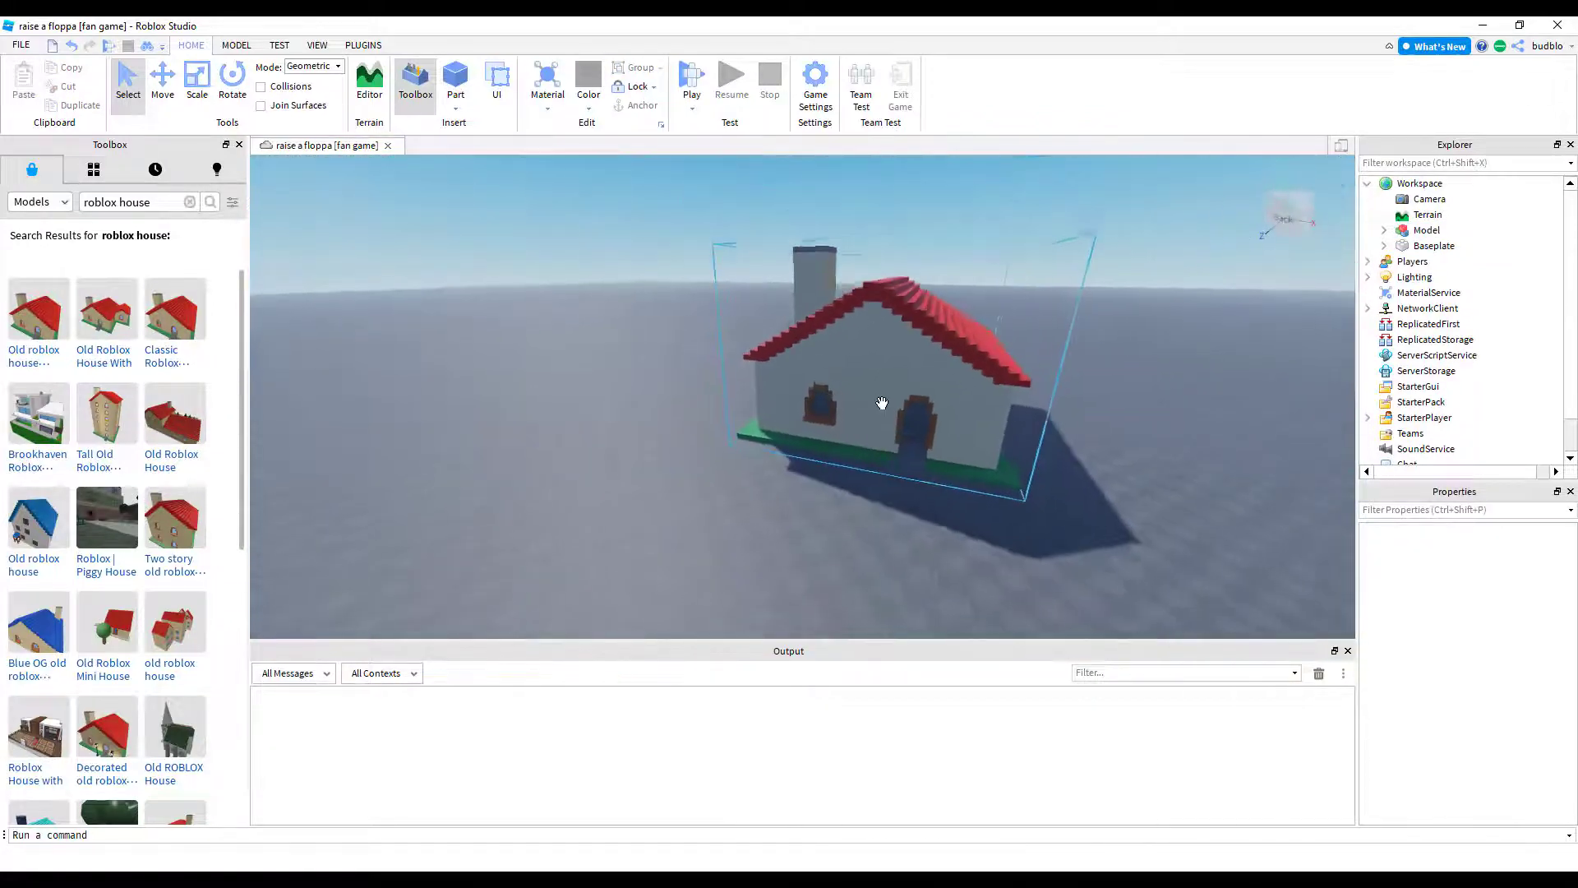
key(Delete)
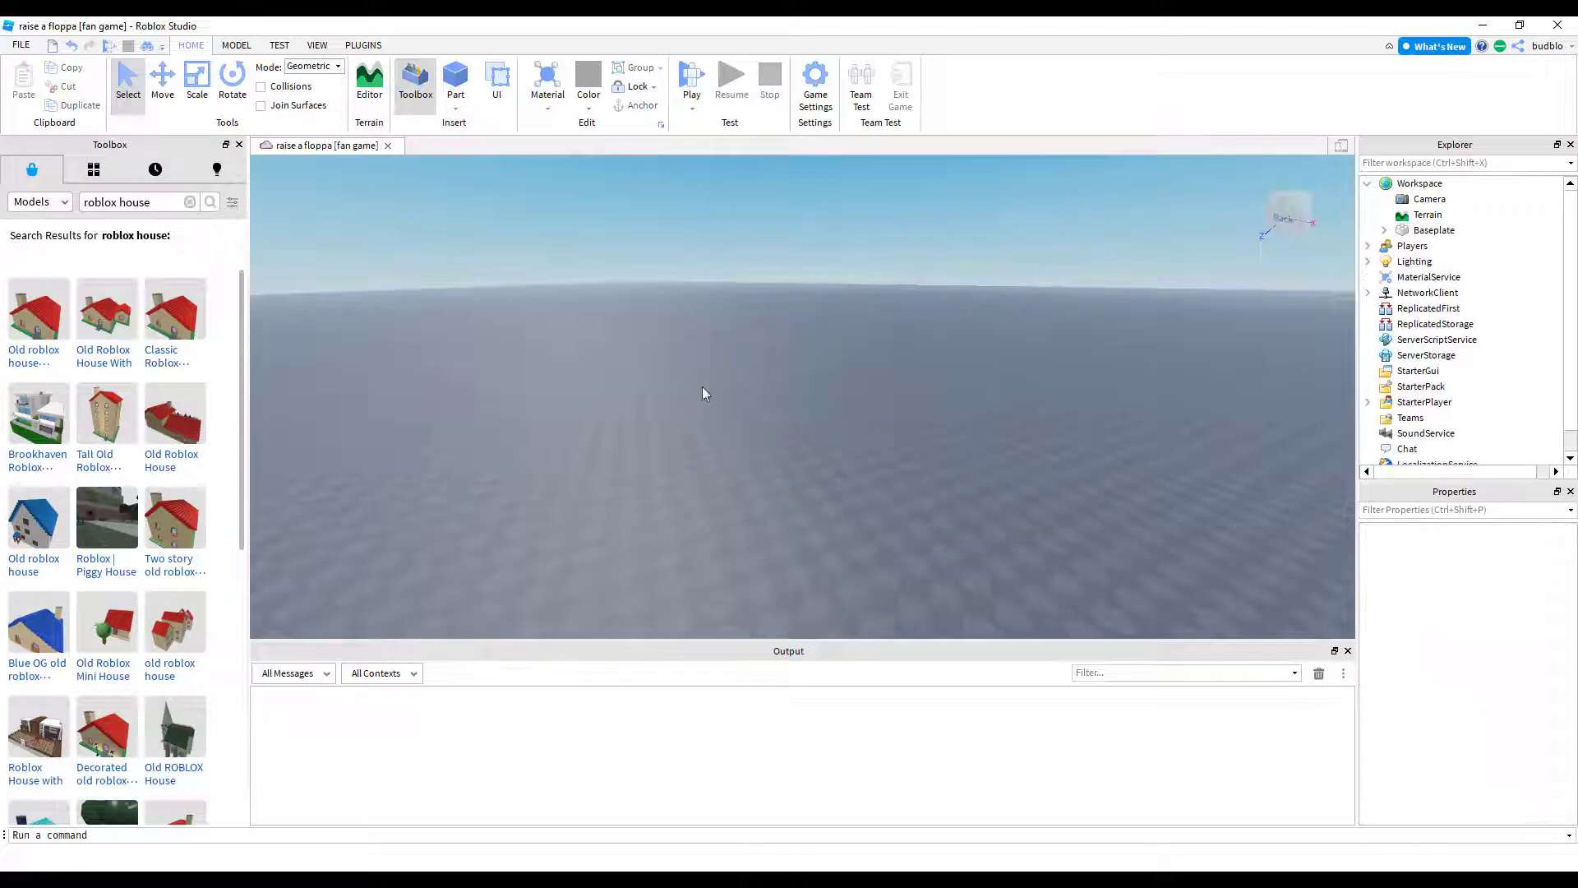
Step: Insert a red-roofed old Roblox house model from the search results onto the baseplate
drag(305, 336, 886, 452)
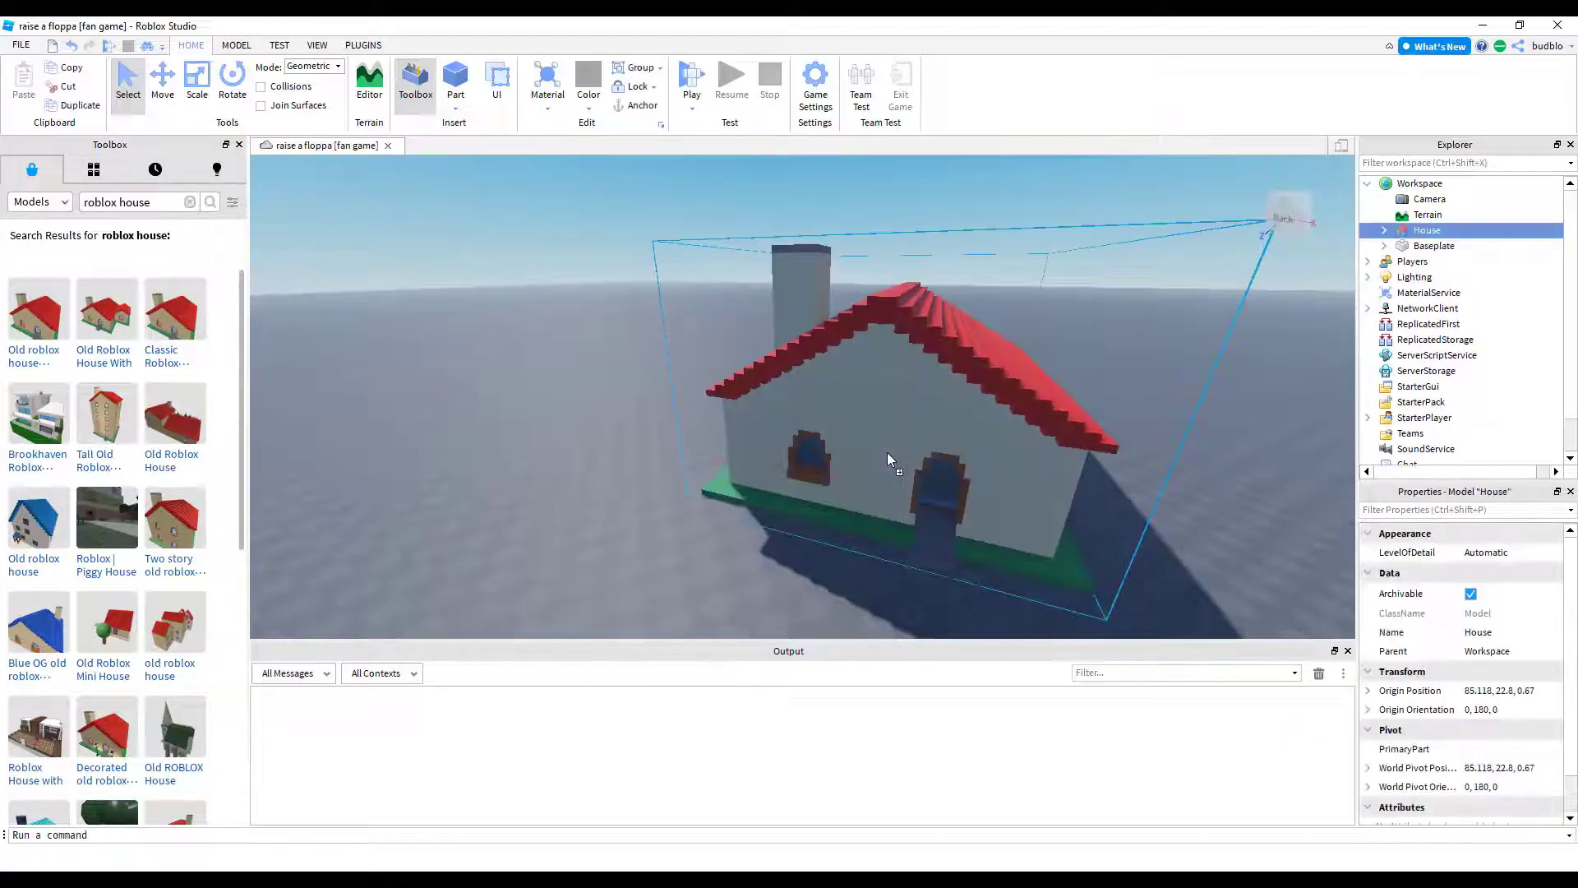
scroll(886, 452, up, 10)
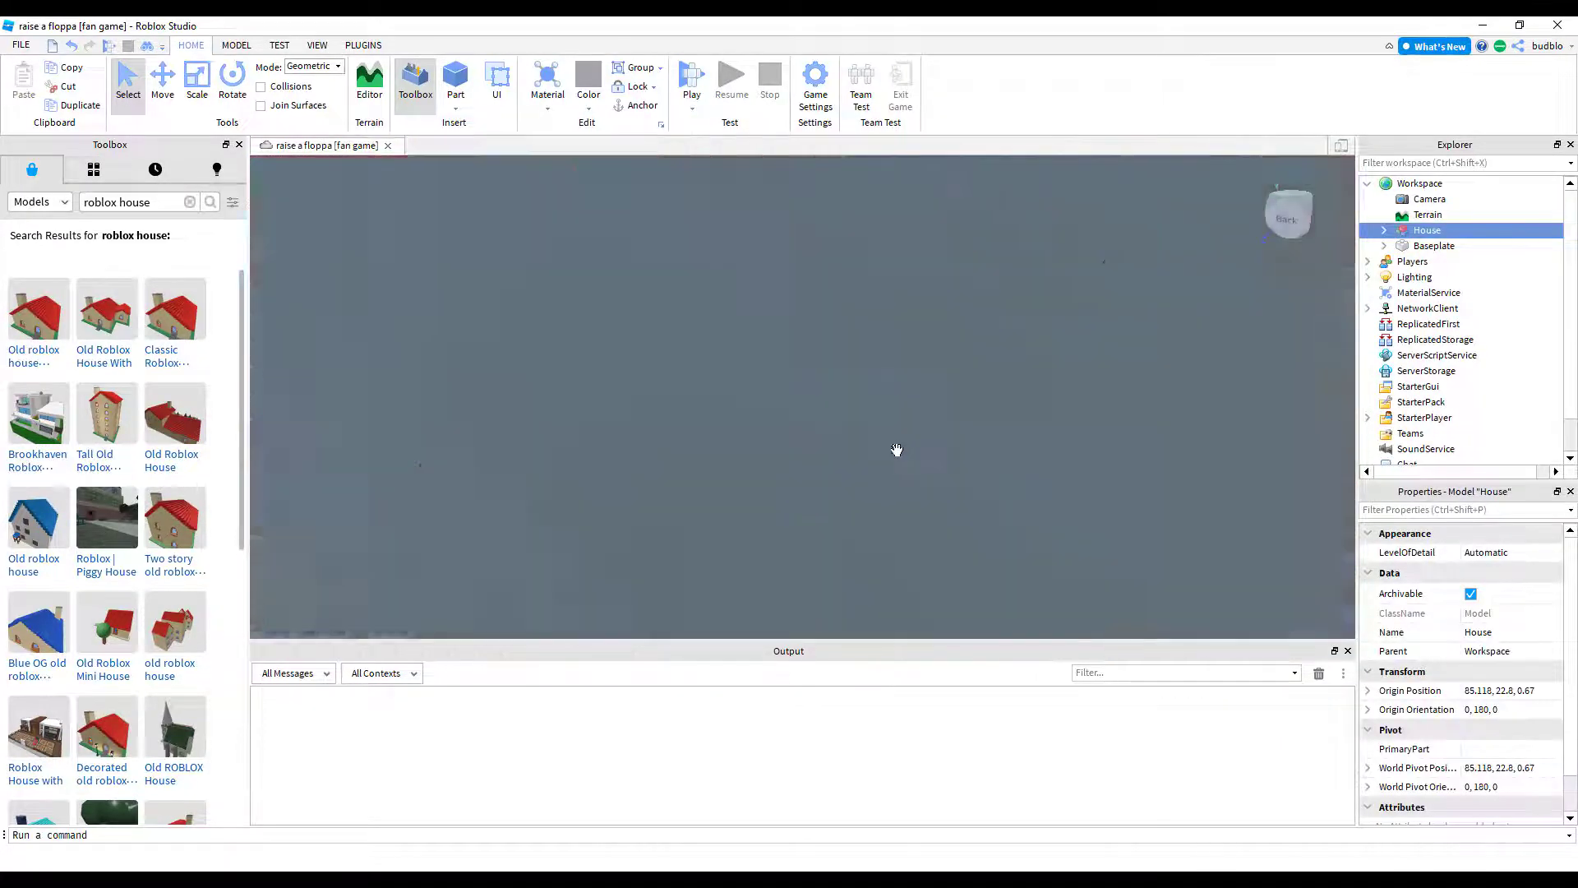
scroll(897, 451, down, 10)
Step: Scale up the inserted house model so that its interior is roomier
click(196, 83)
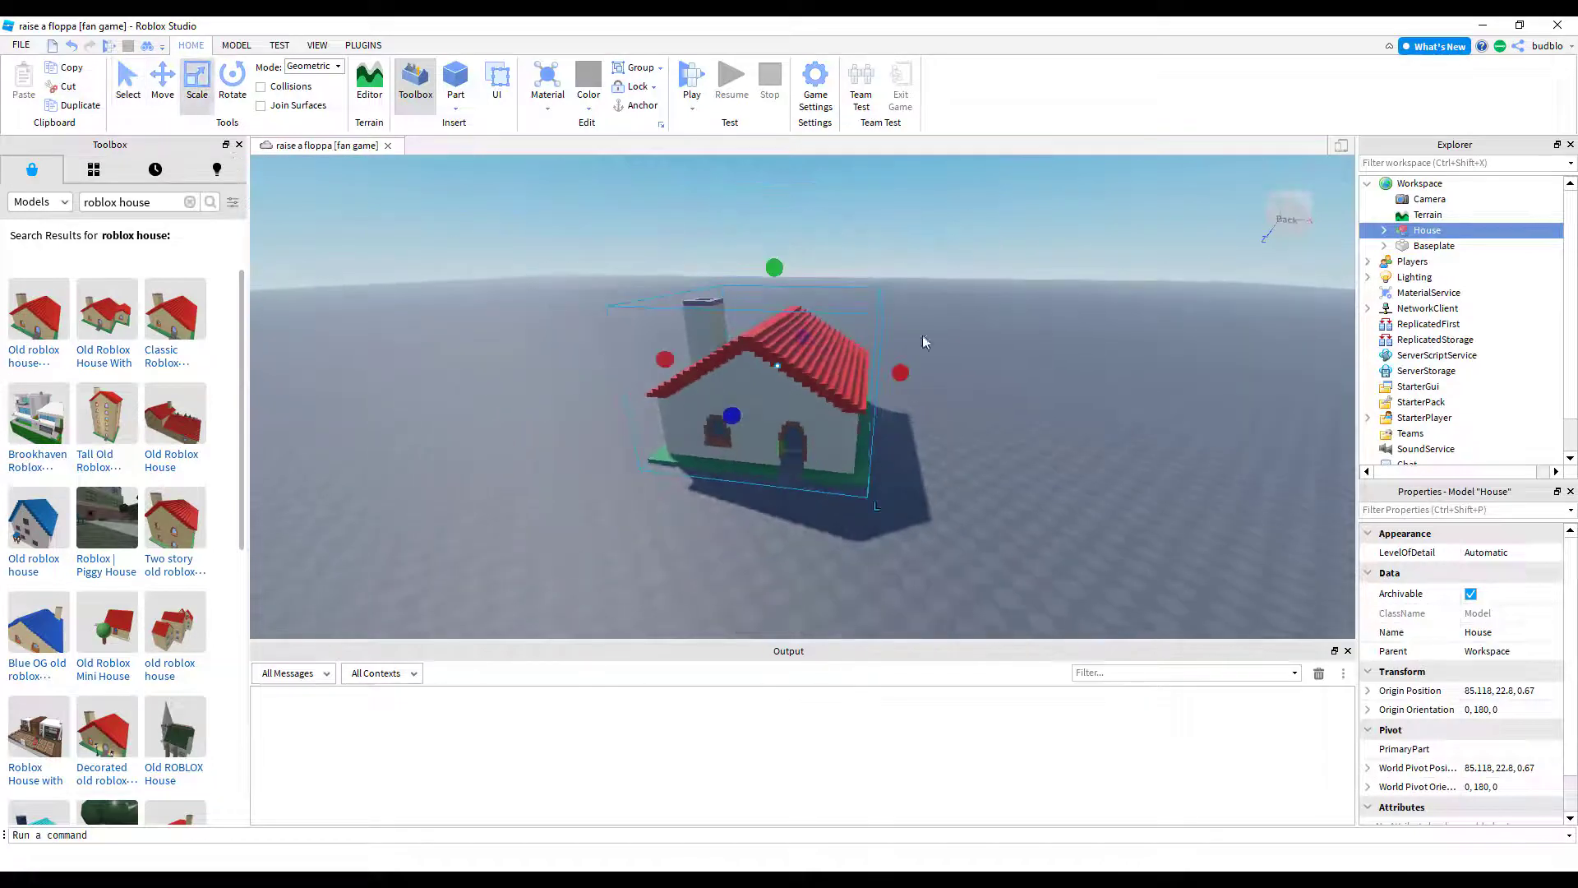
drag(768, 274, 774, 183)
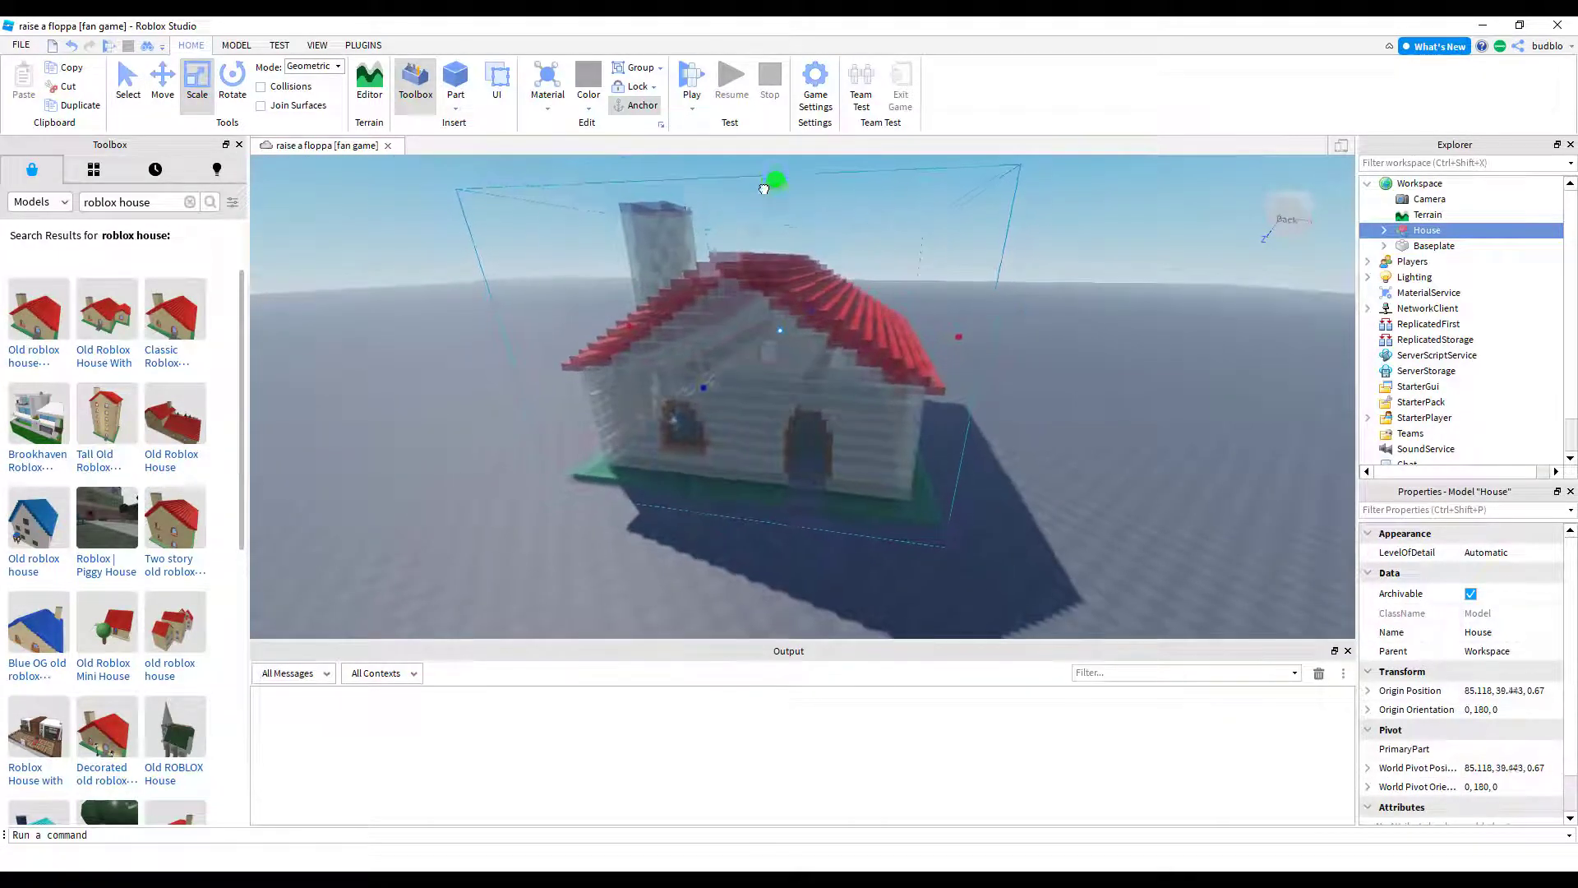
click(1021, 349)
key(w)
right_drag(1004, 363, 1005, 363)
key(w)
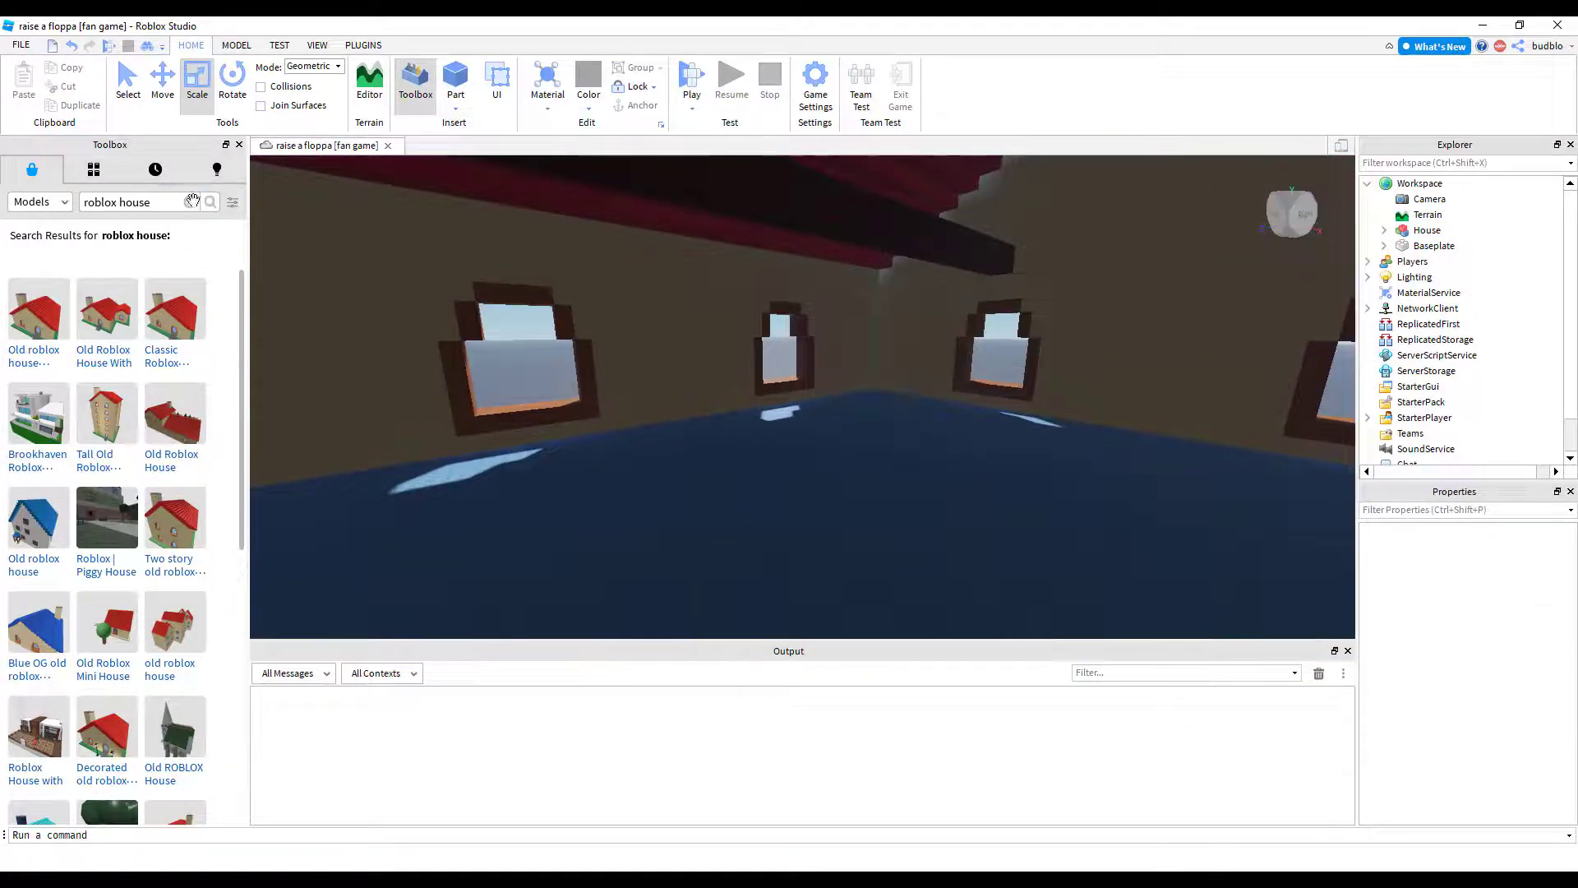
Step: Clear the Toolbox search, browse the suggested models and place the Powerful light on the floor inside the house
click(188, 202)
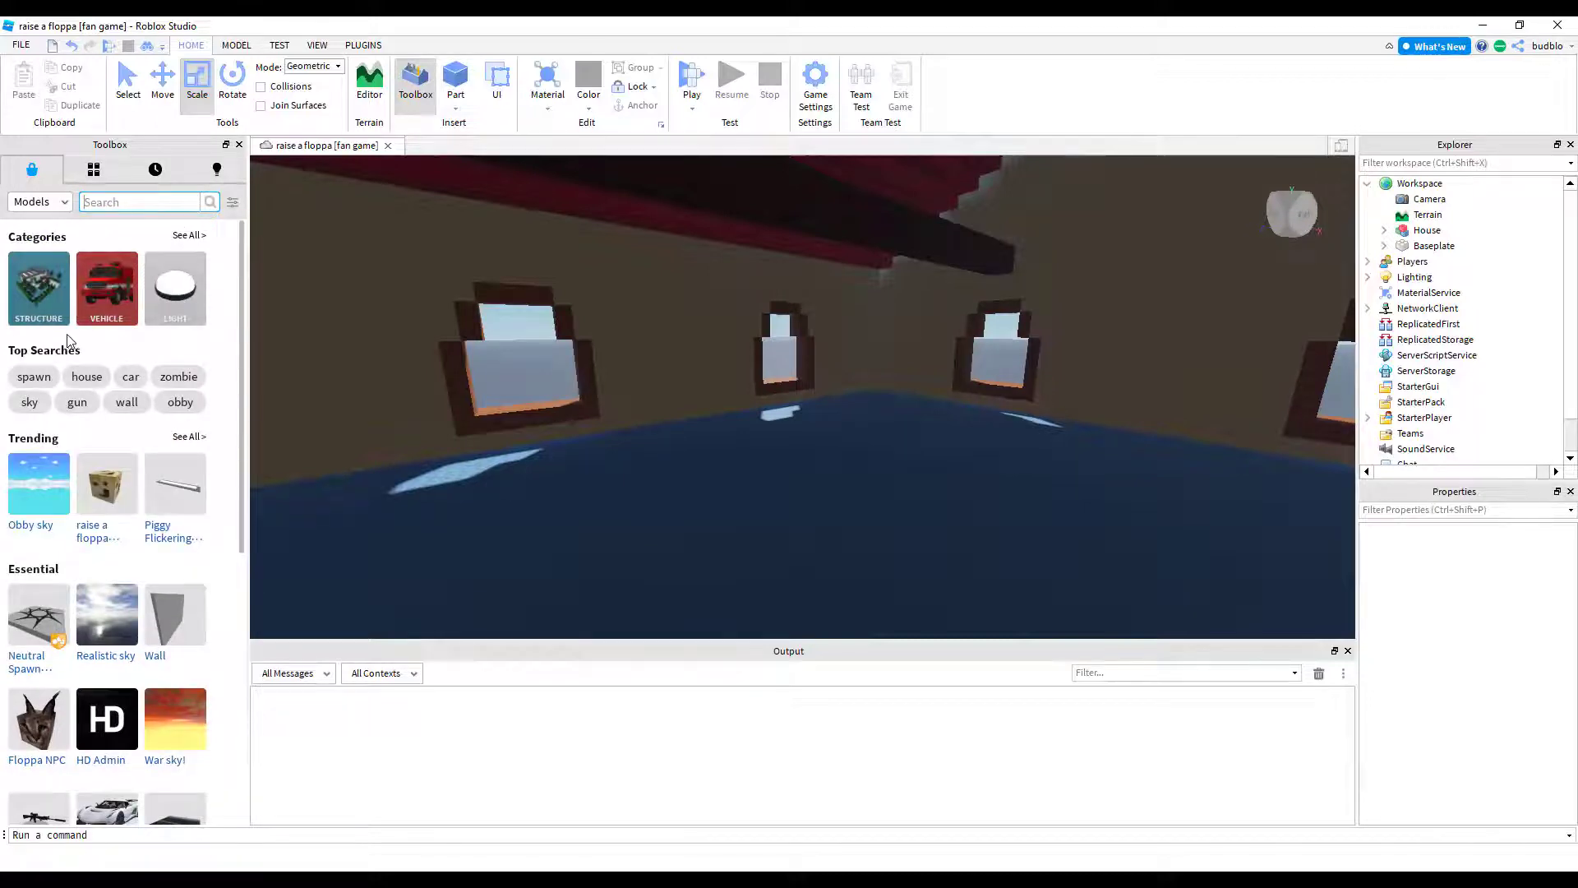
scroll(175, 433, down, 10)
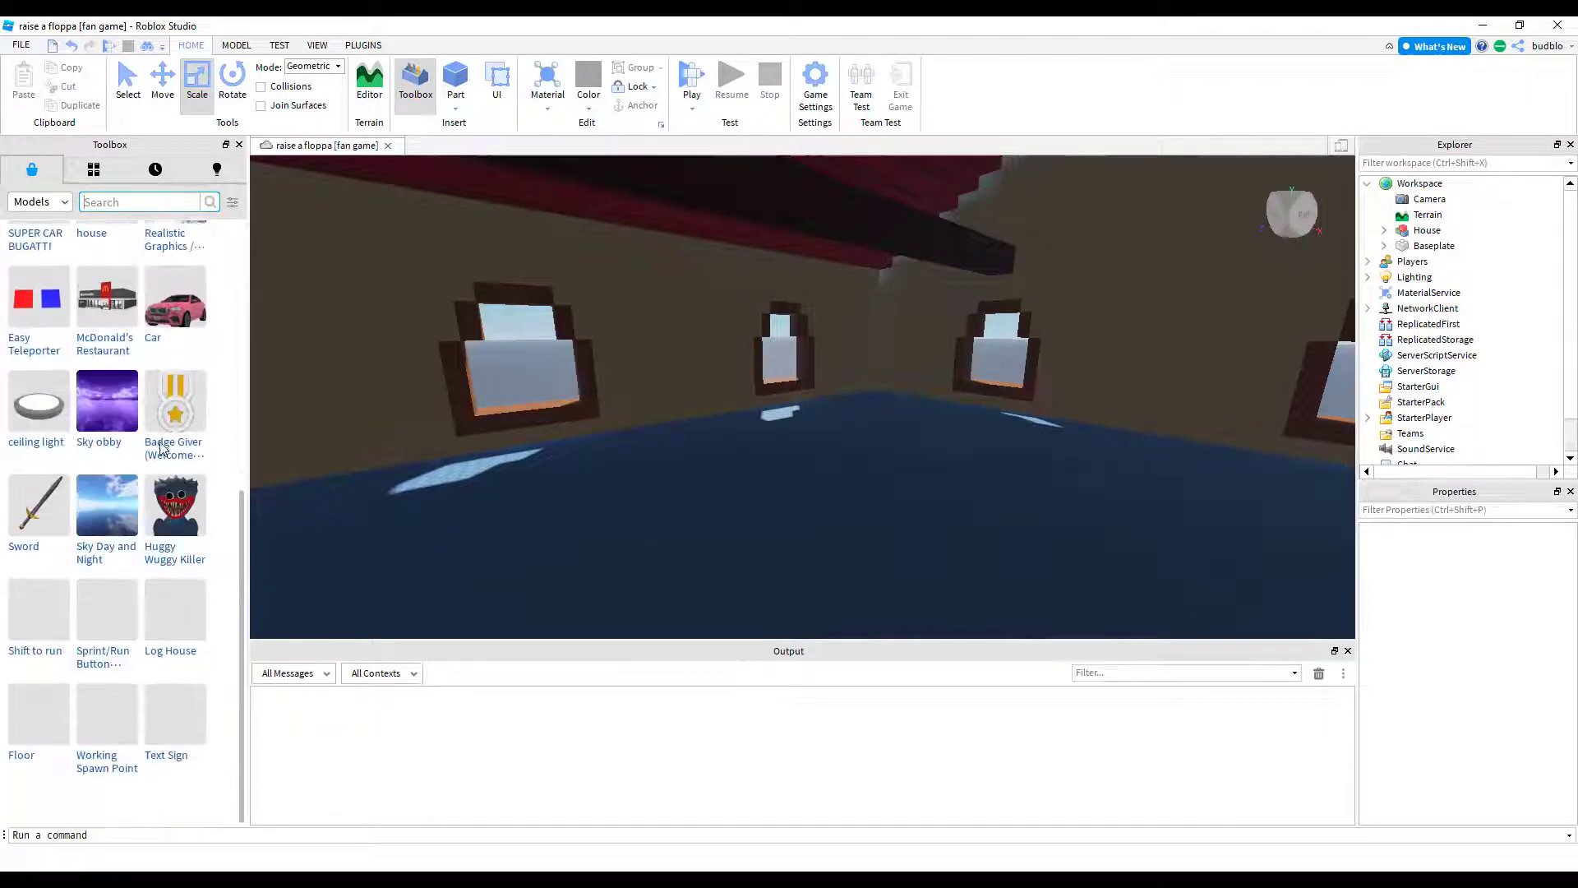
scroll(156, 477, down, 5)
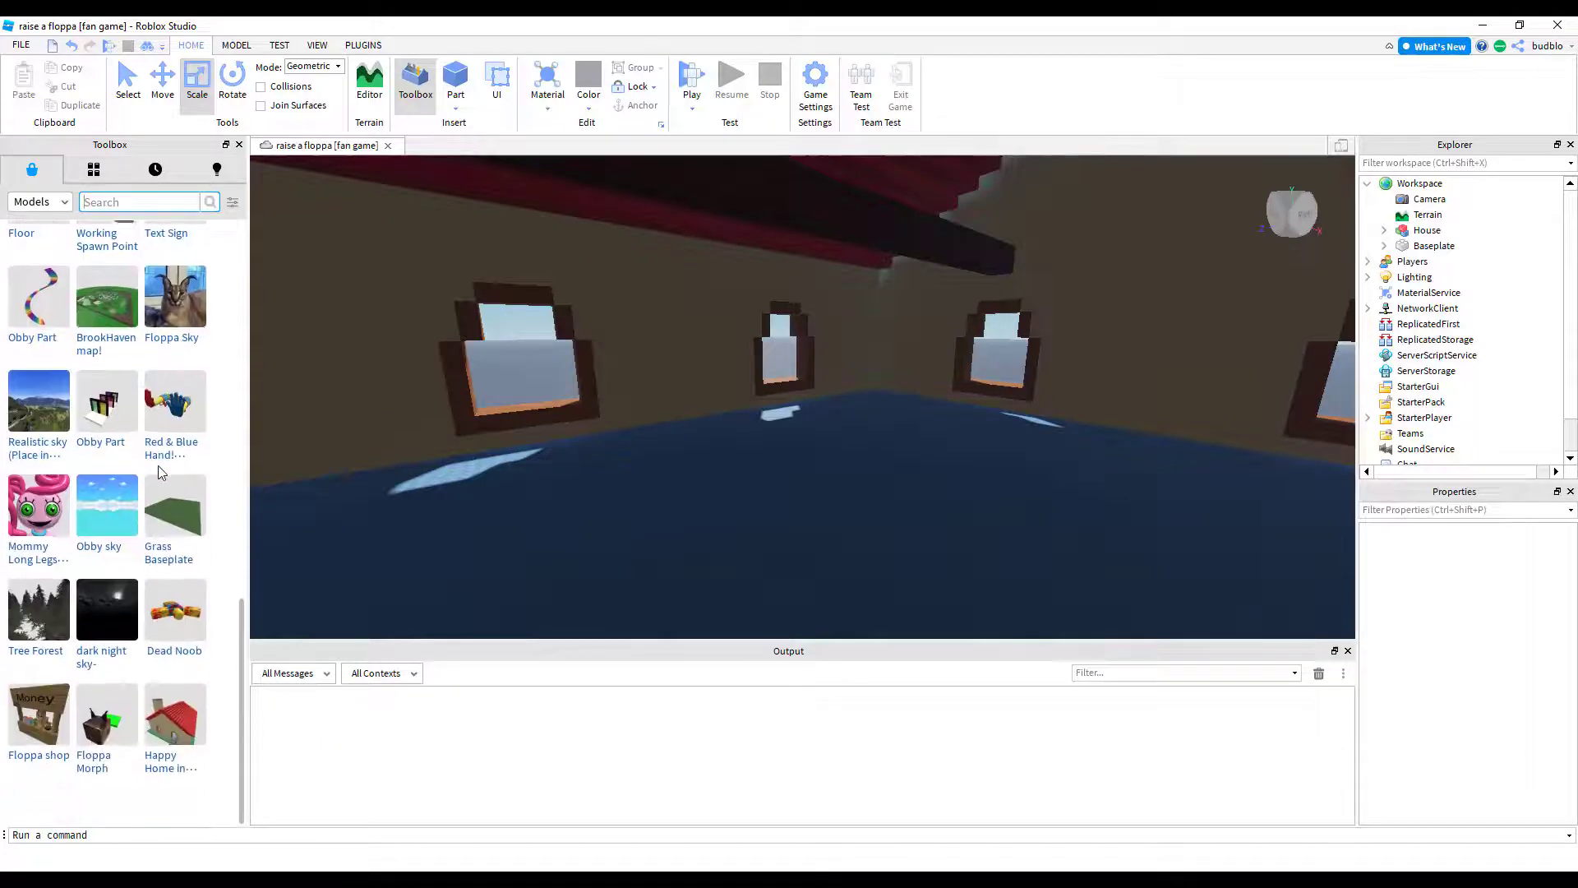
scroll(146, 511, down, 7)
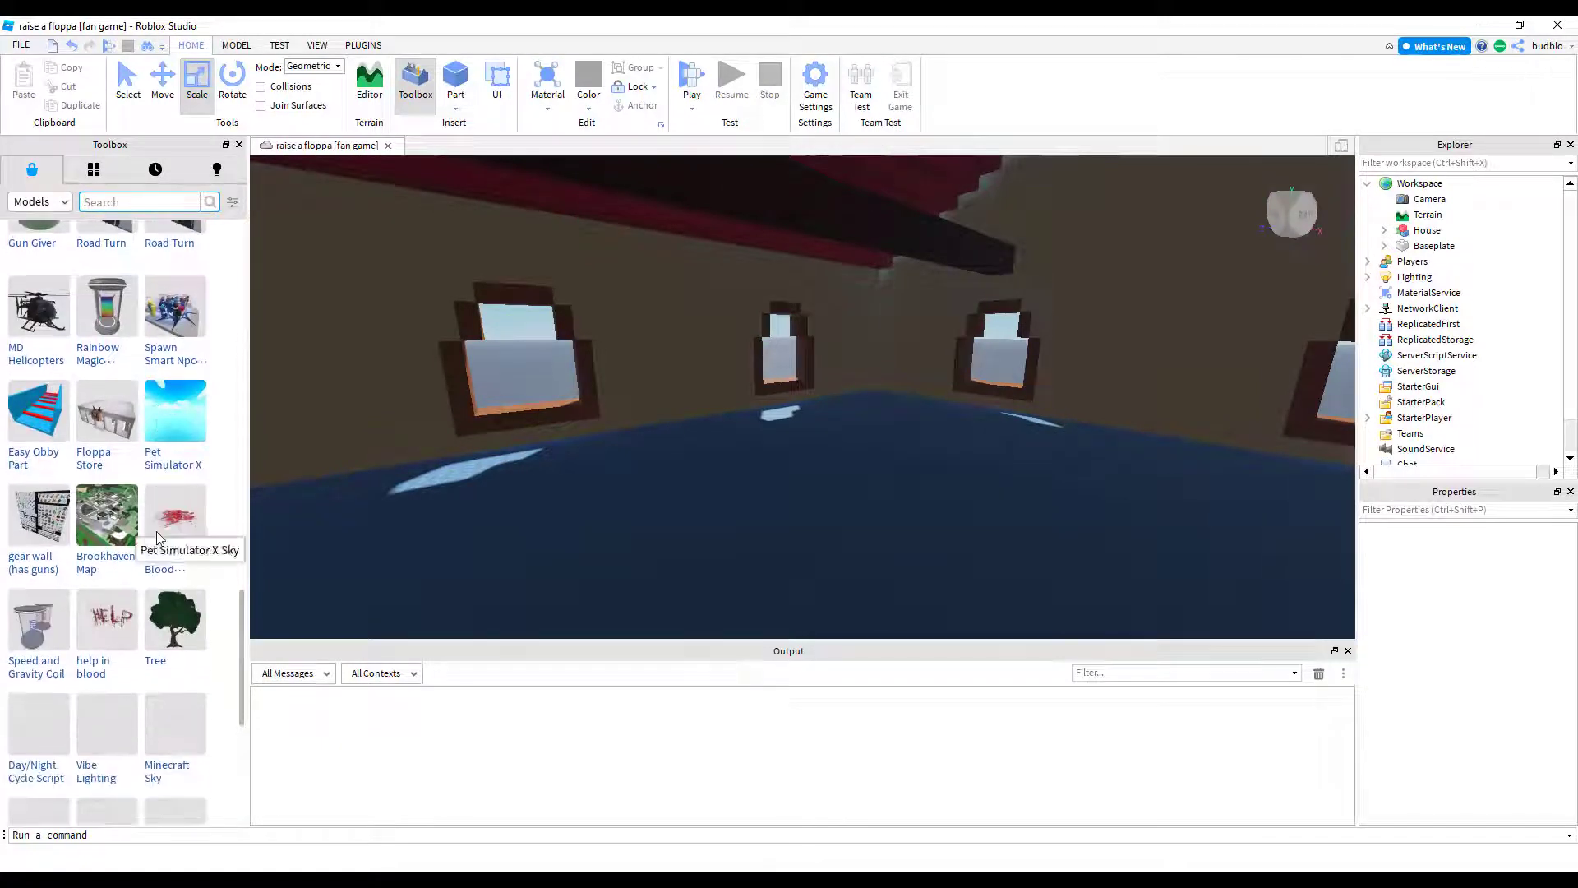
drag(180, 599, 831, 546)
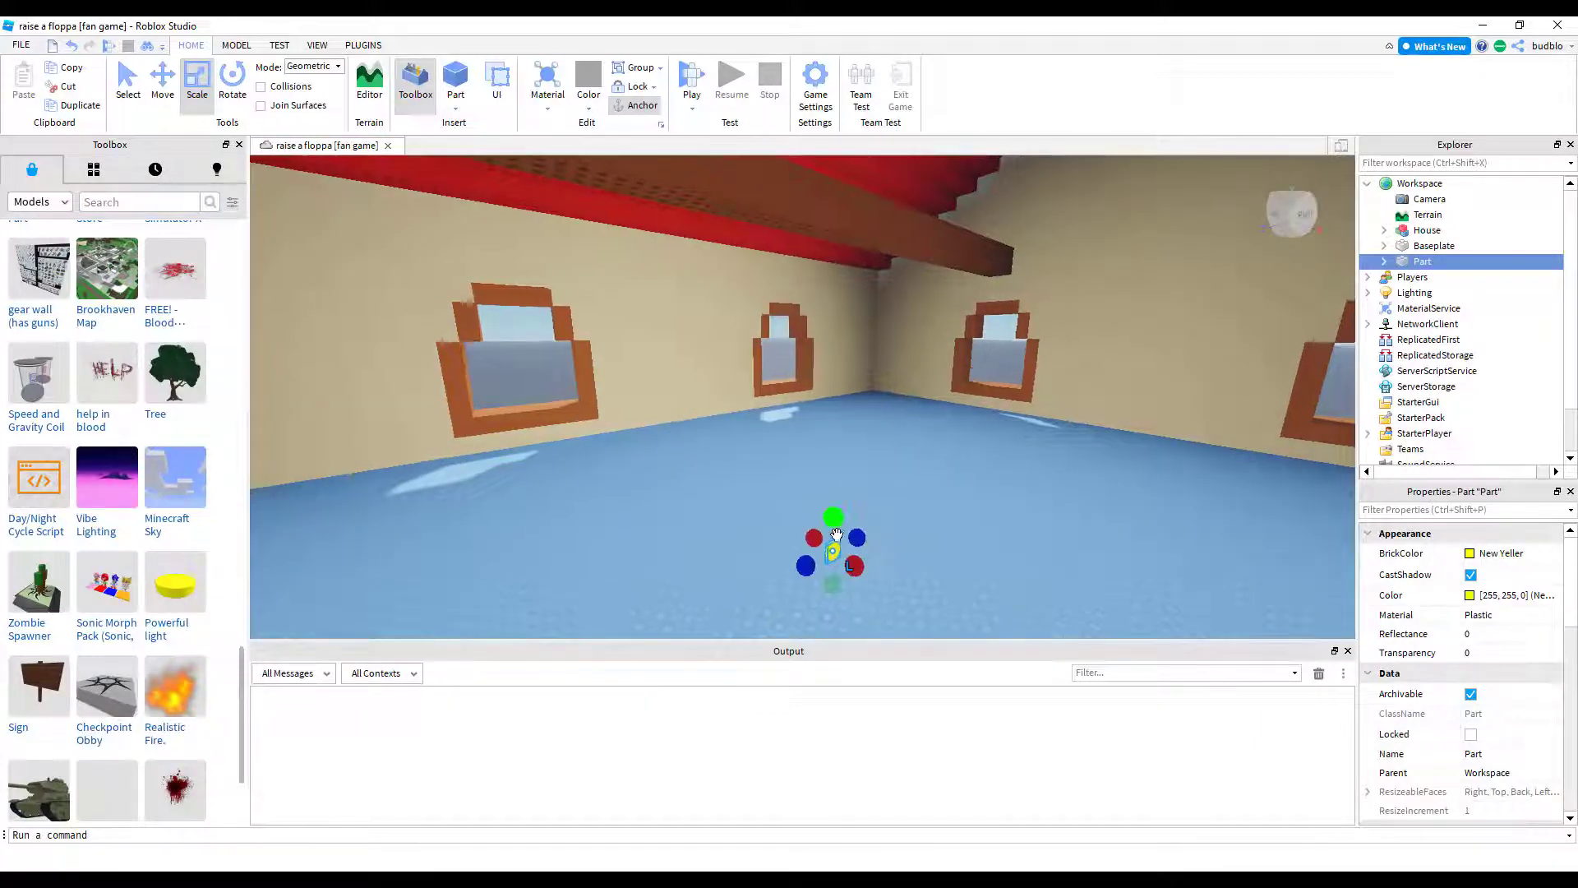
scroll(835, 536, up, 2)
right_drag(835, 536, 835, 538)
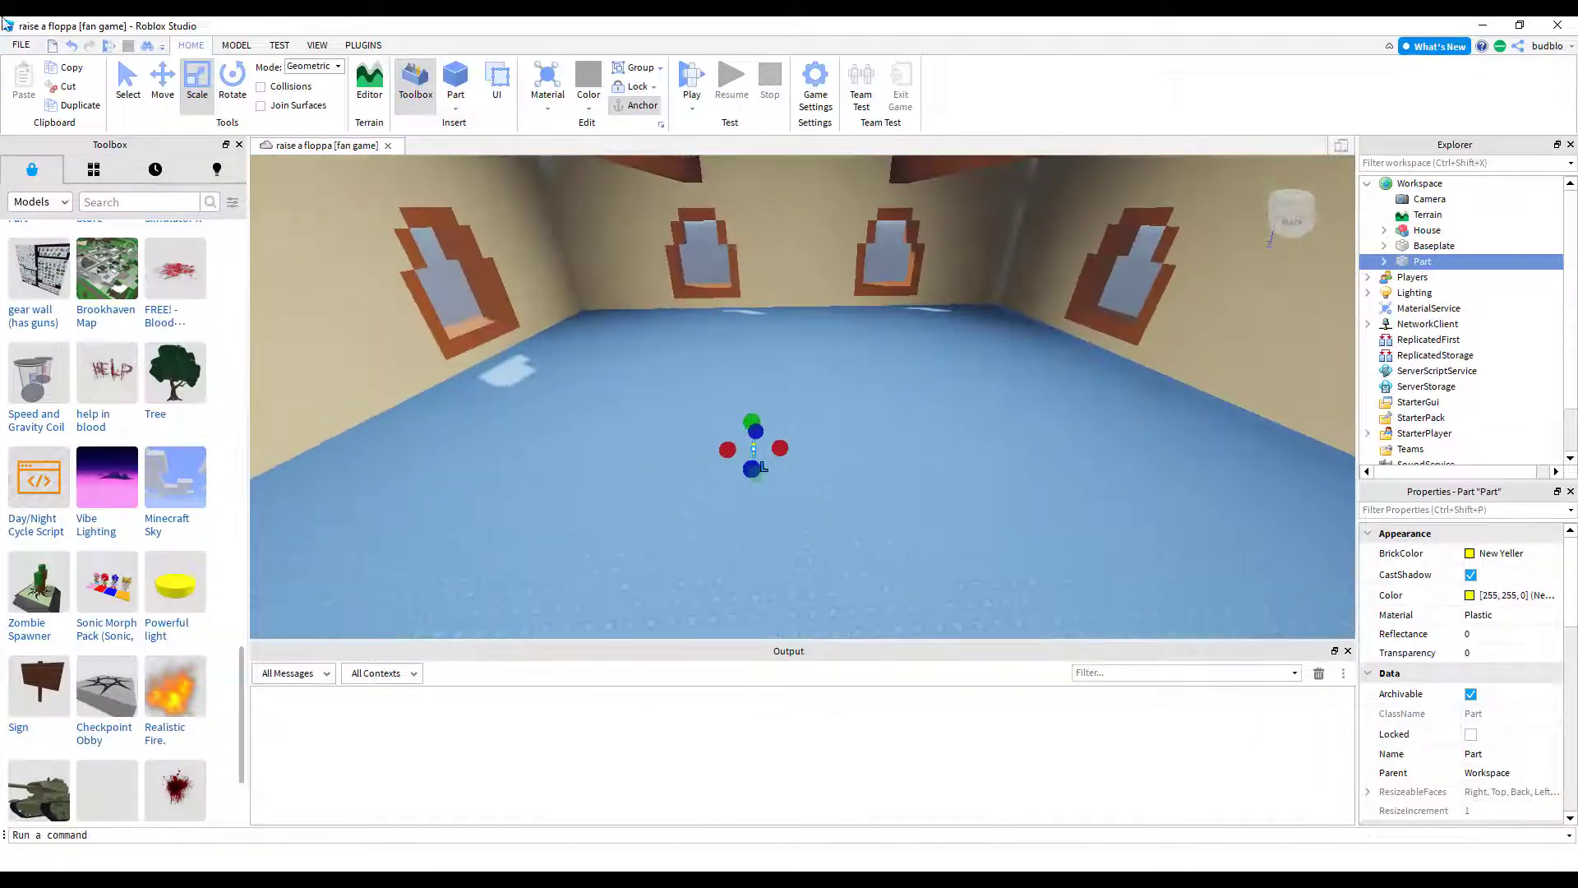
Step: Move the light part from the house floor up to the underside of the red roof
click(163, 83)
scroll(846, 363, up, 3)
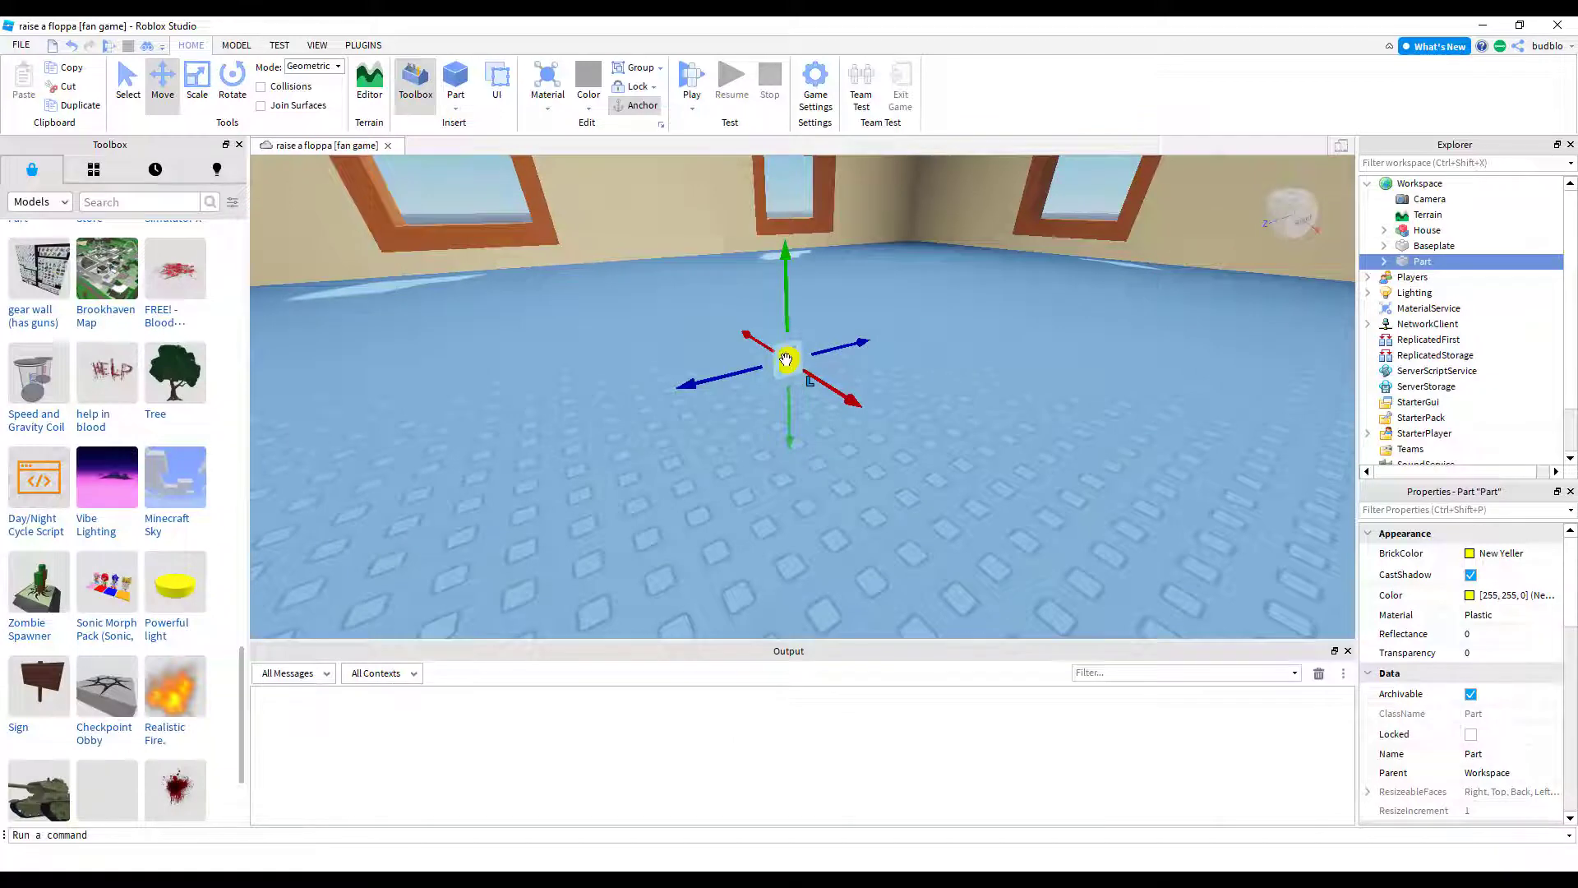
right_drag(786, 359, 785, 360)
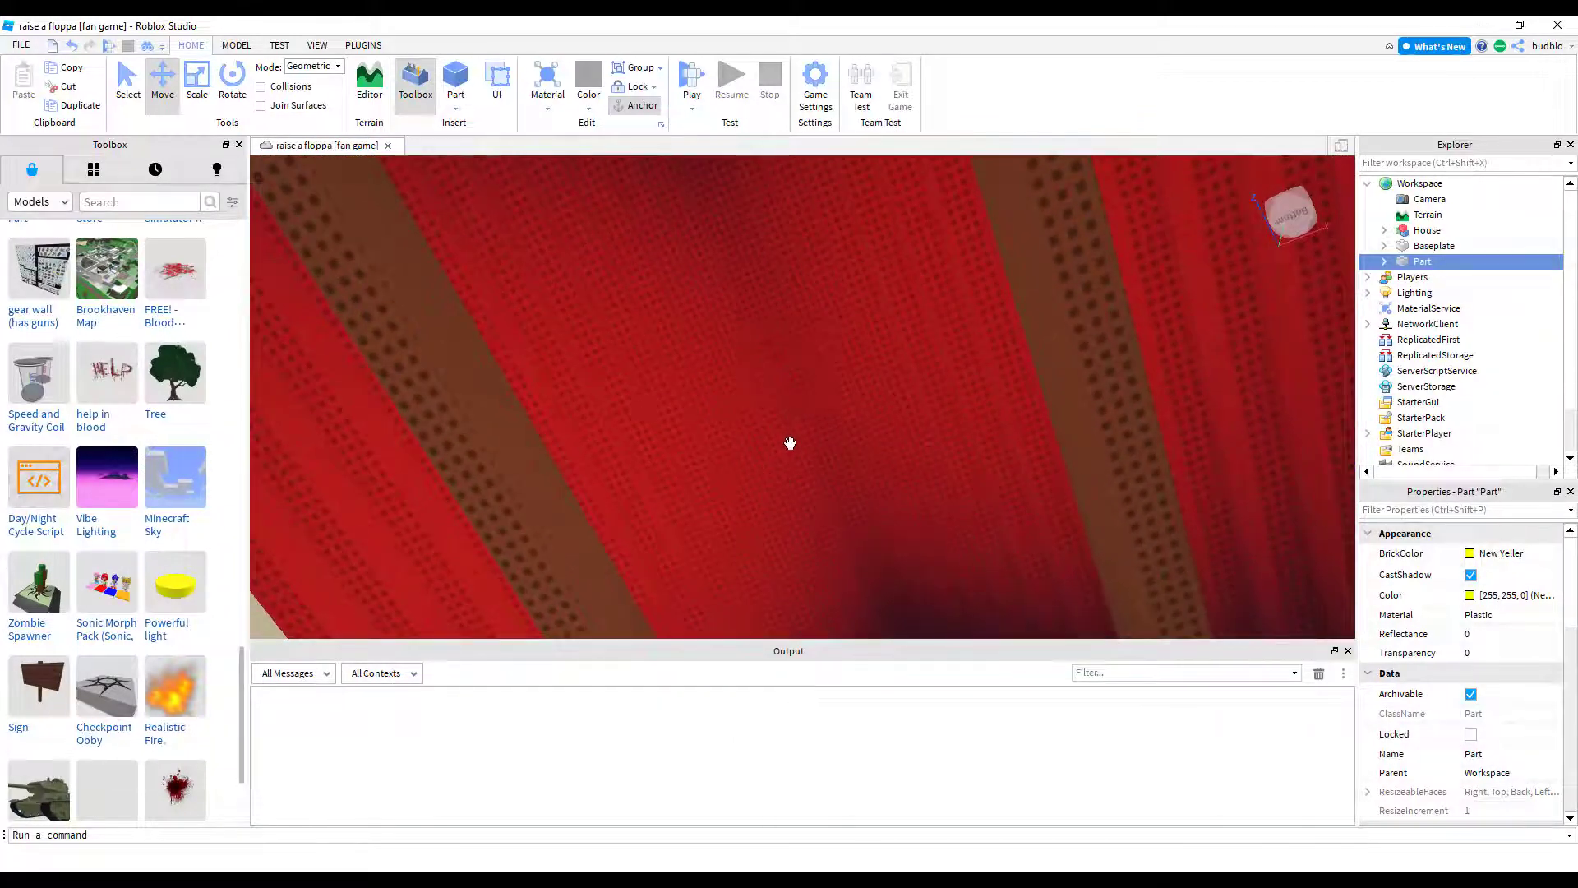
right_drag(790, 443, 790, 443)
drag(744, 399, 830, 363)
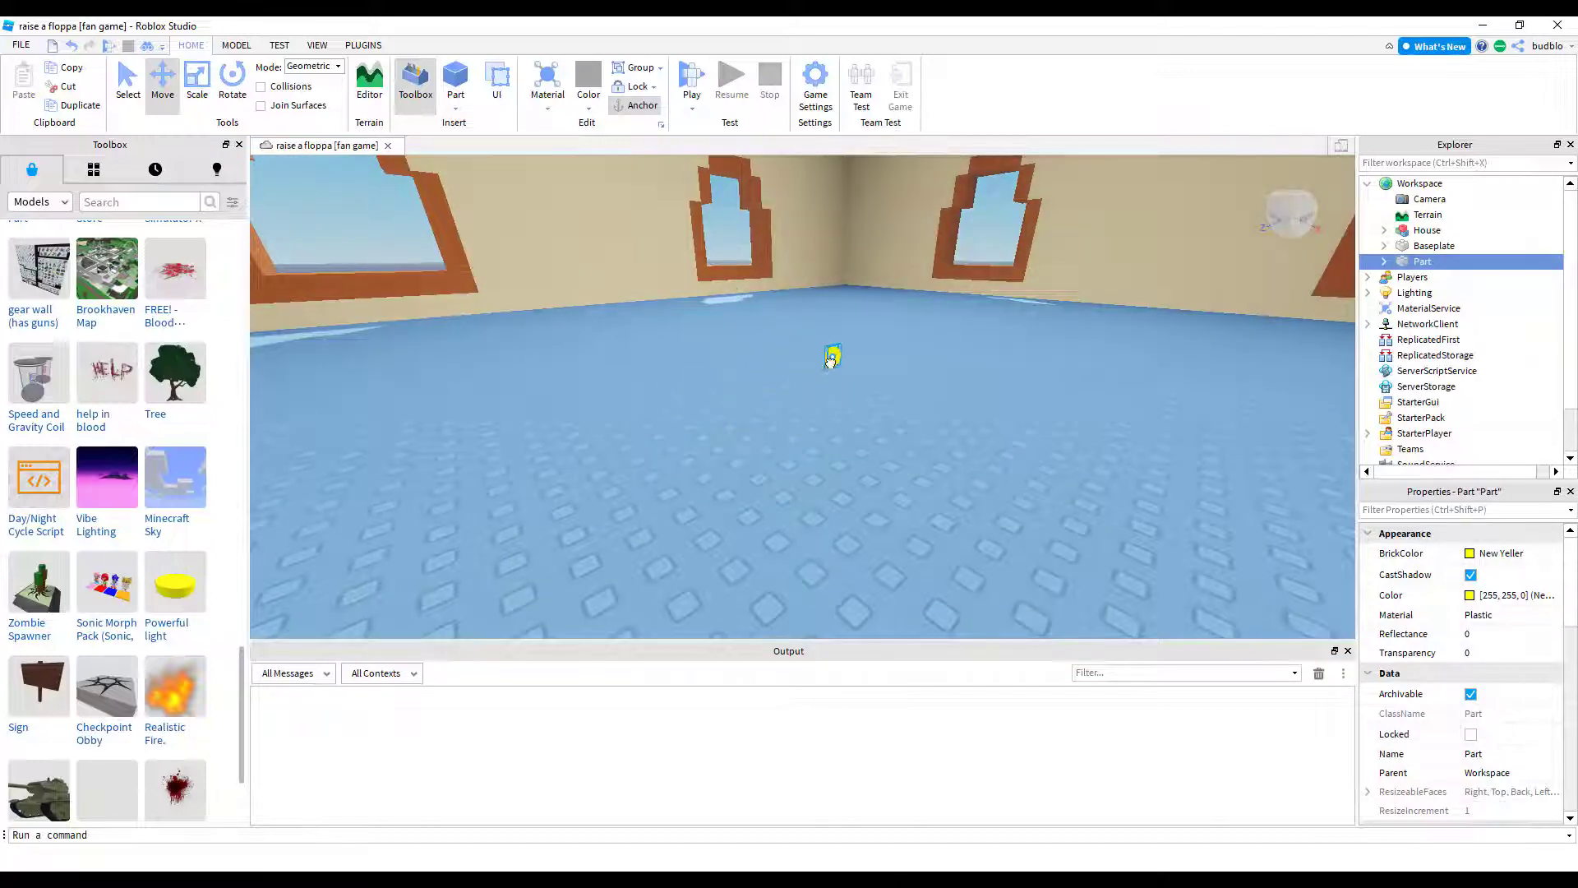
right_drag(832, 359, 838, 325)
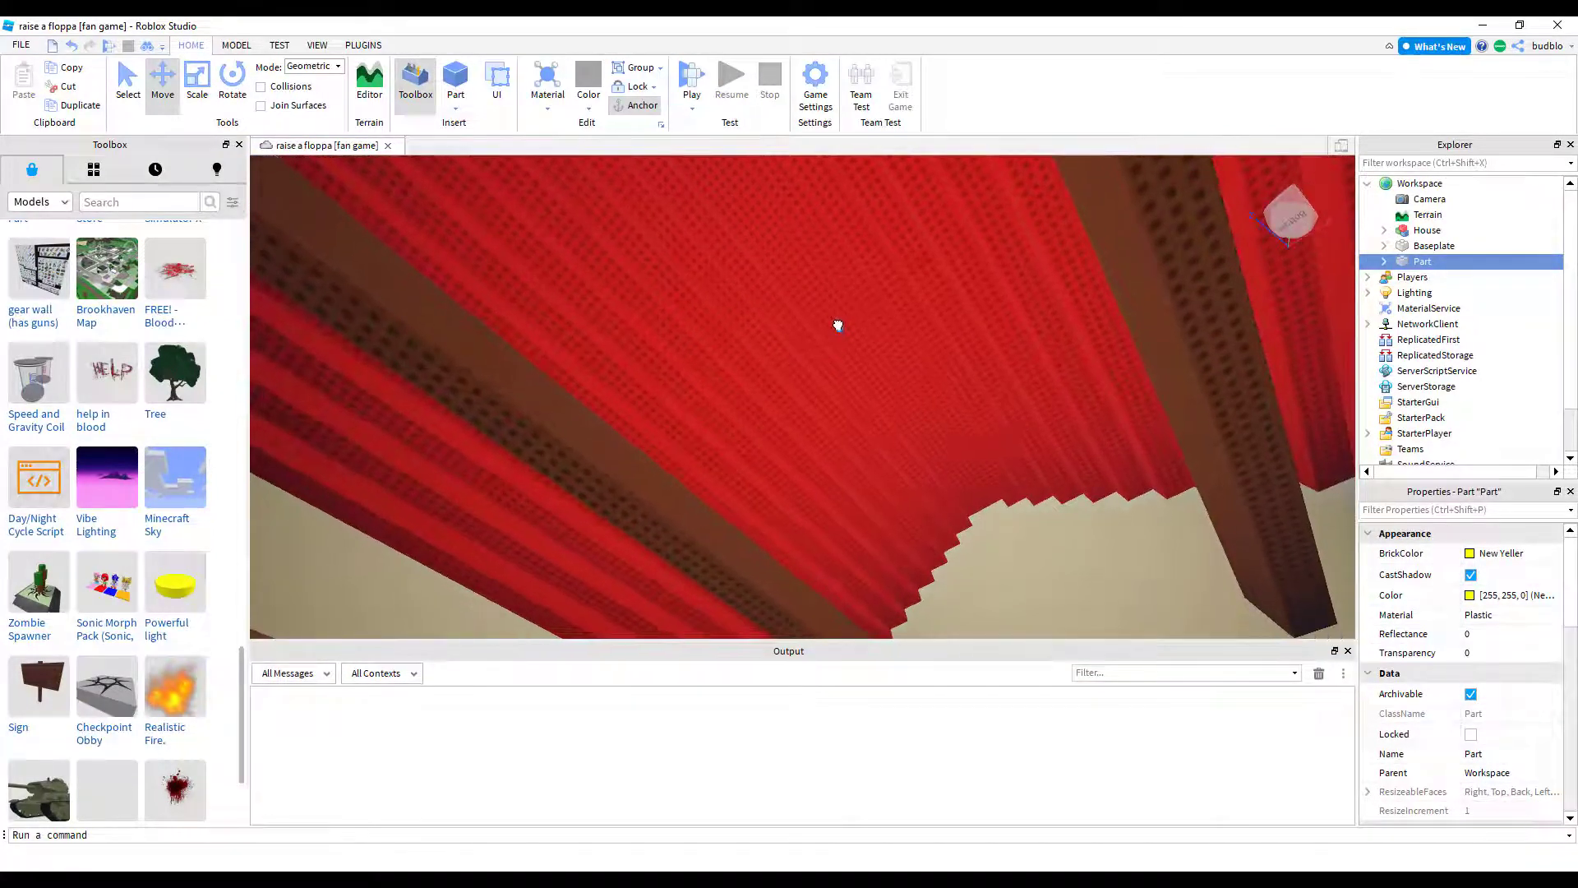
right_drag(1058, 421, 1053, 422)
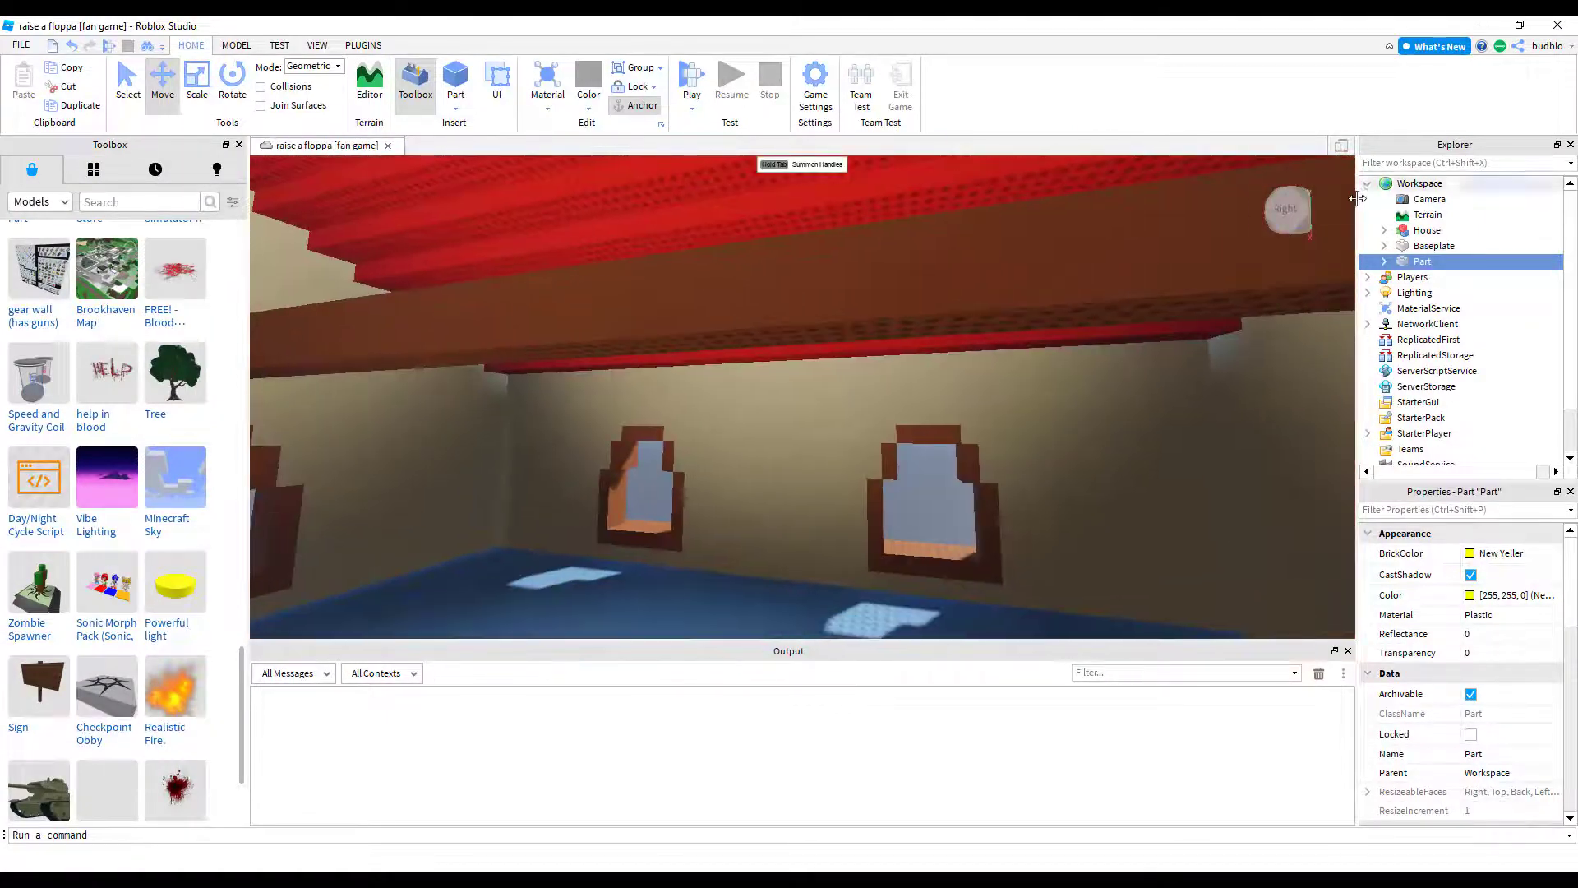
Step: Rename the light's part to "light" and move it into the House model
right_click(1407, 263)
click(1390, 363)
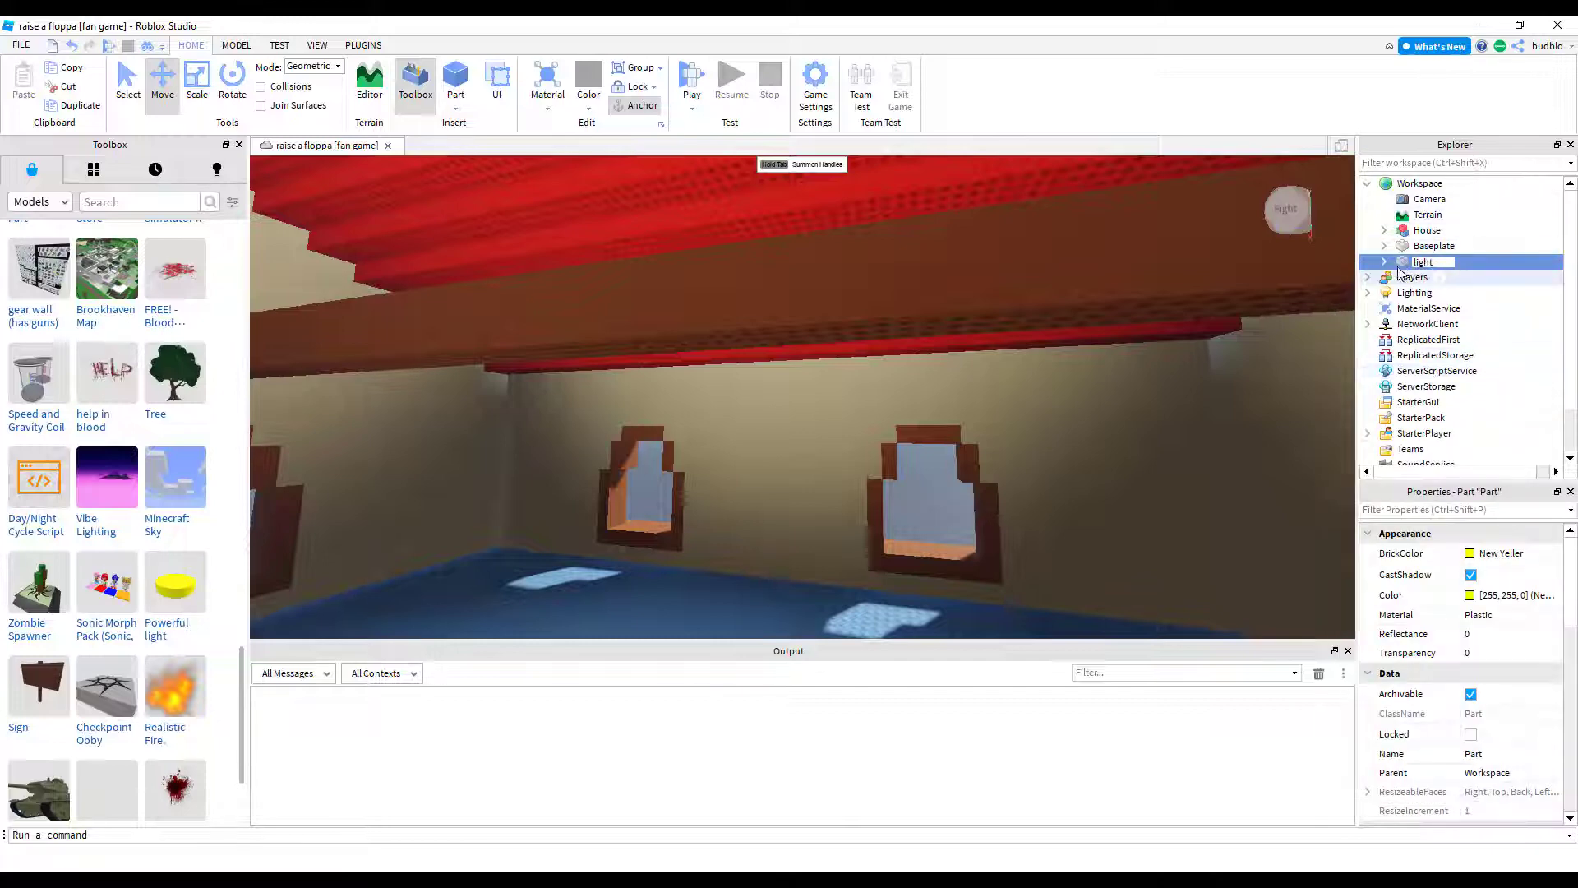
drag(1416, 241, 1416, 233)
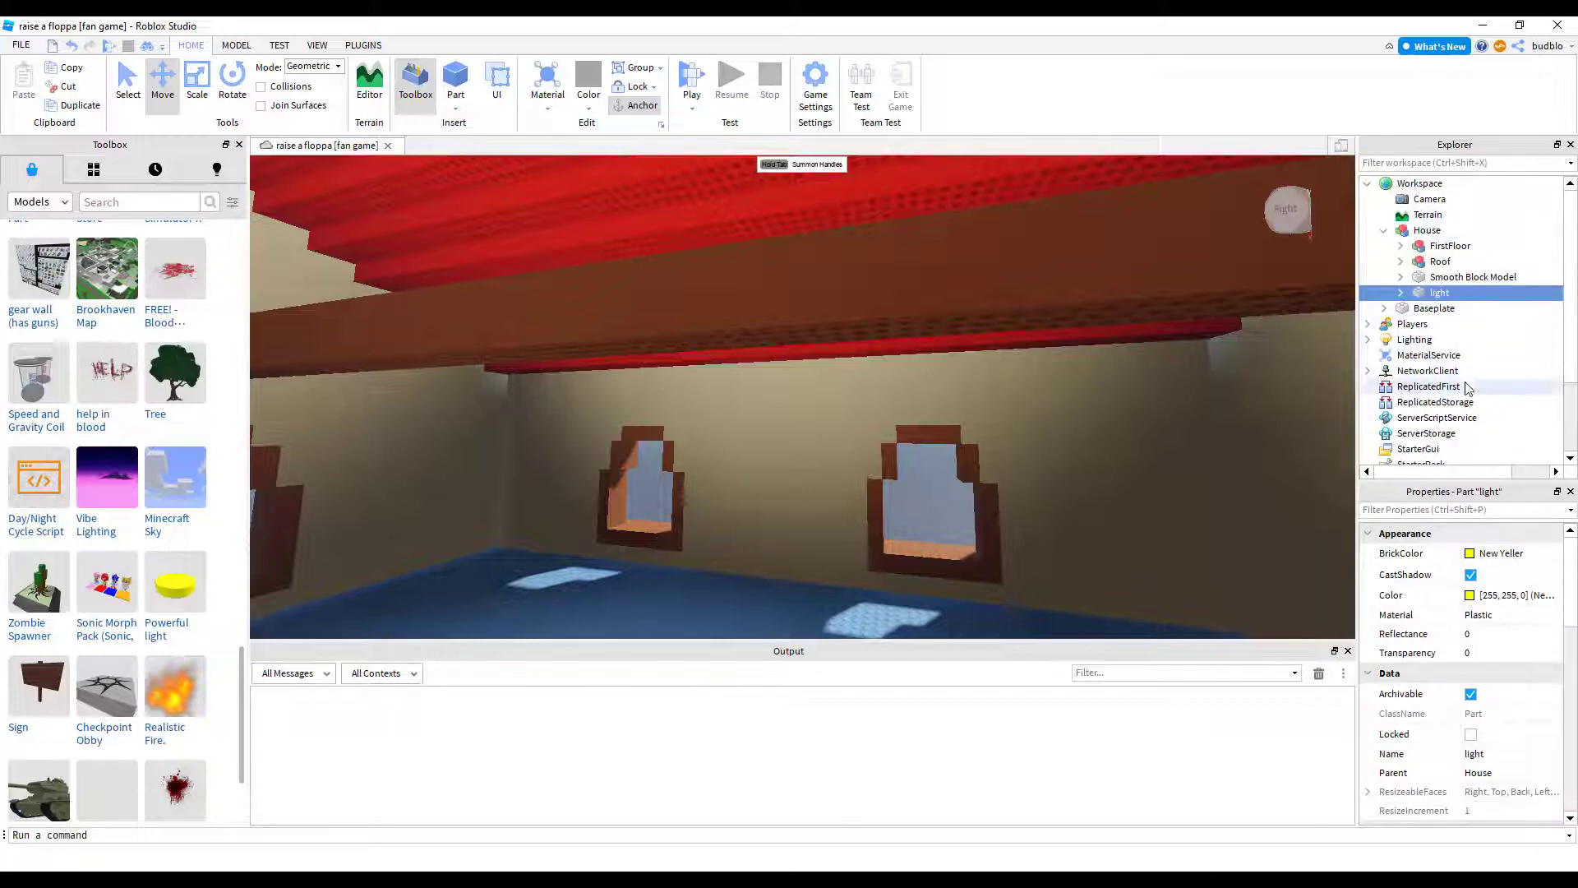
Step: Try to set the range of the light's PointLight to 9999999
click(1402, 294)
click(1468, 339)
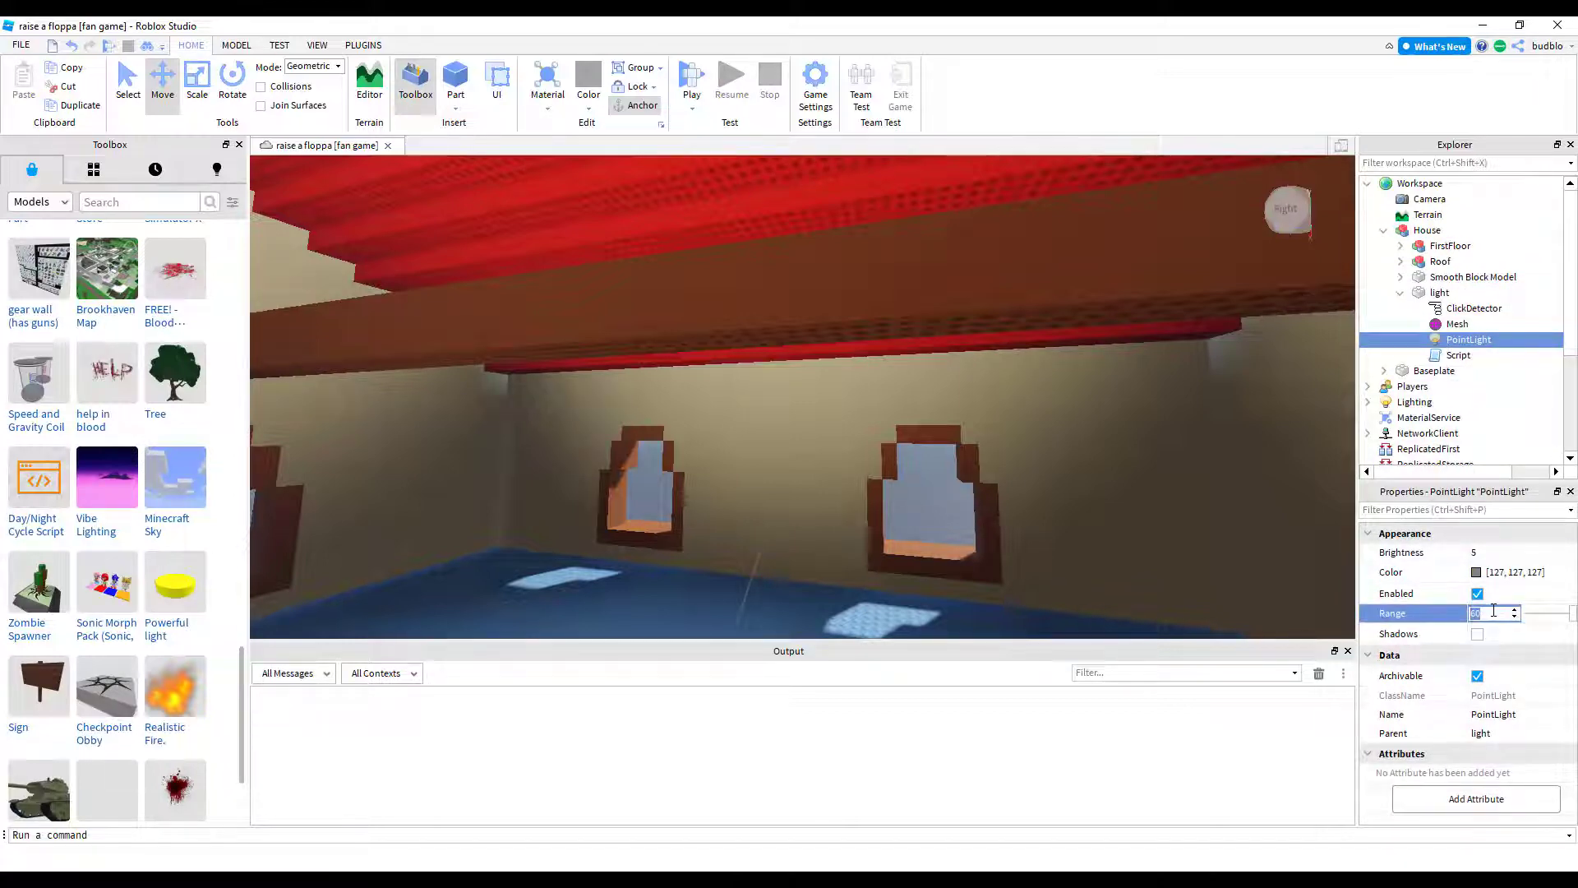
text(9999999)
right_drag(1301, 545, 1285, 547)
scroll(1284, 549, down, 5)
scroll(1285, 550, up, 5)
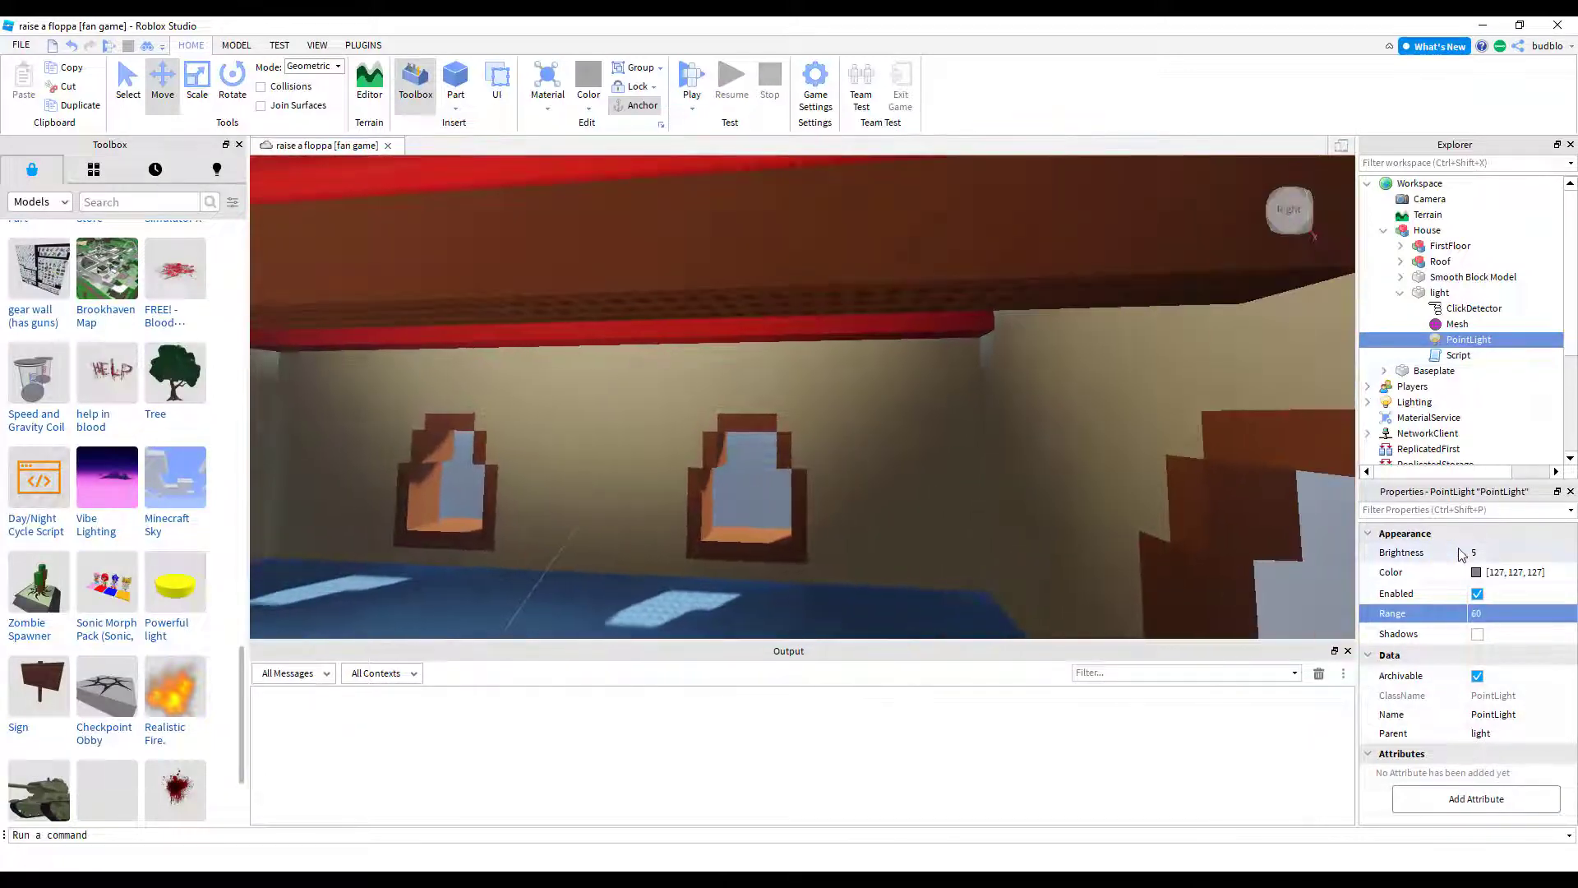
Step: Try a brightness of 9999 on the PointLight and reduce it to 25
click(1471, 553)
text(9999)
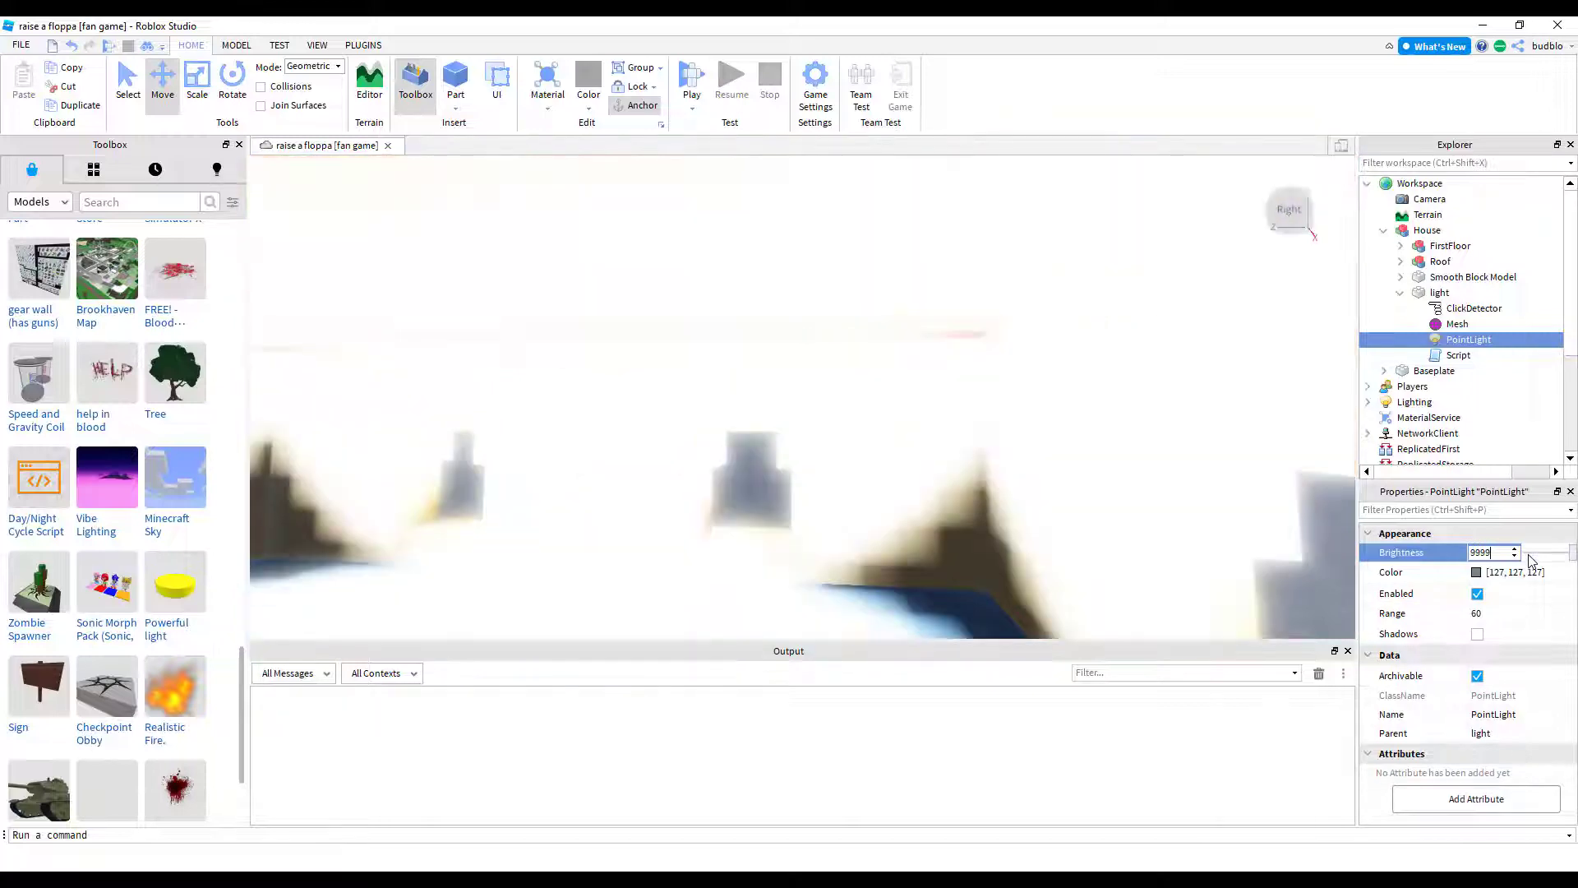
key(BackSpace)
key(BackSpace)
key(BackSpace)
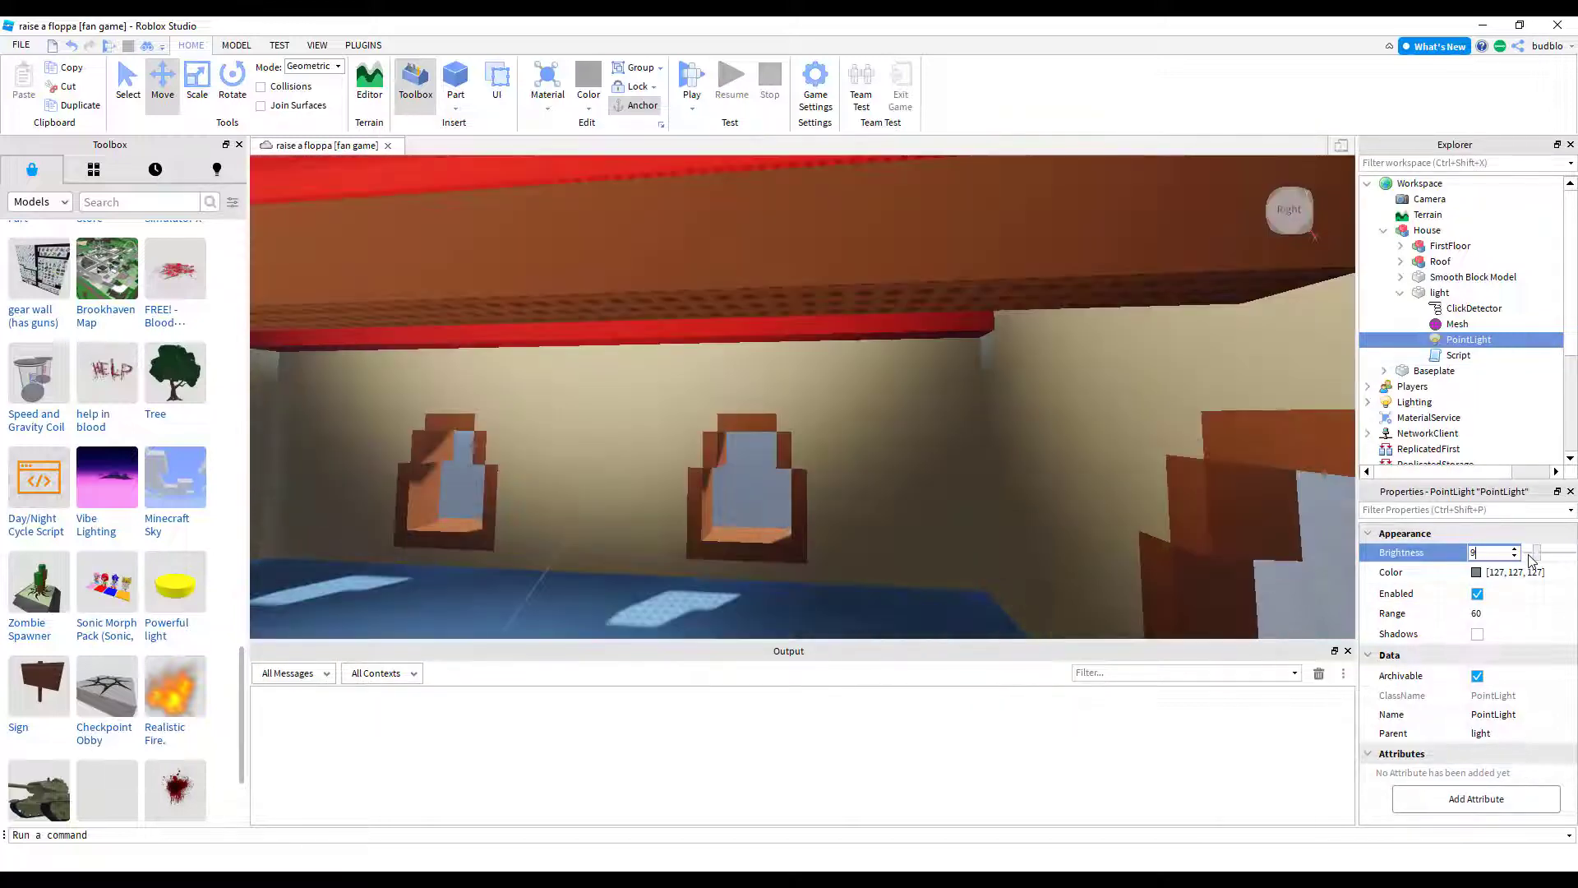
key(BackSpace)
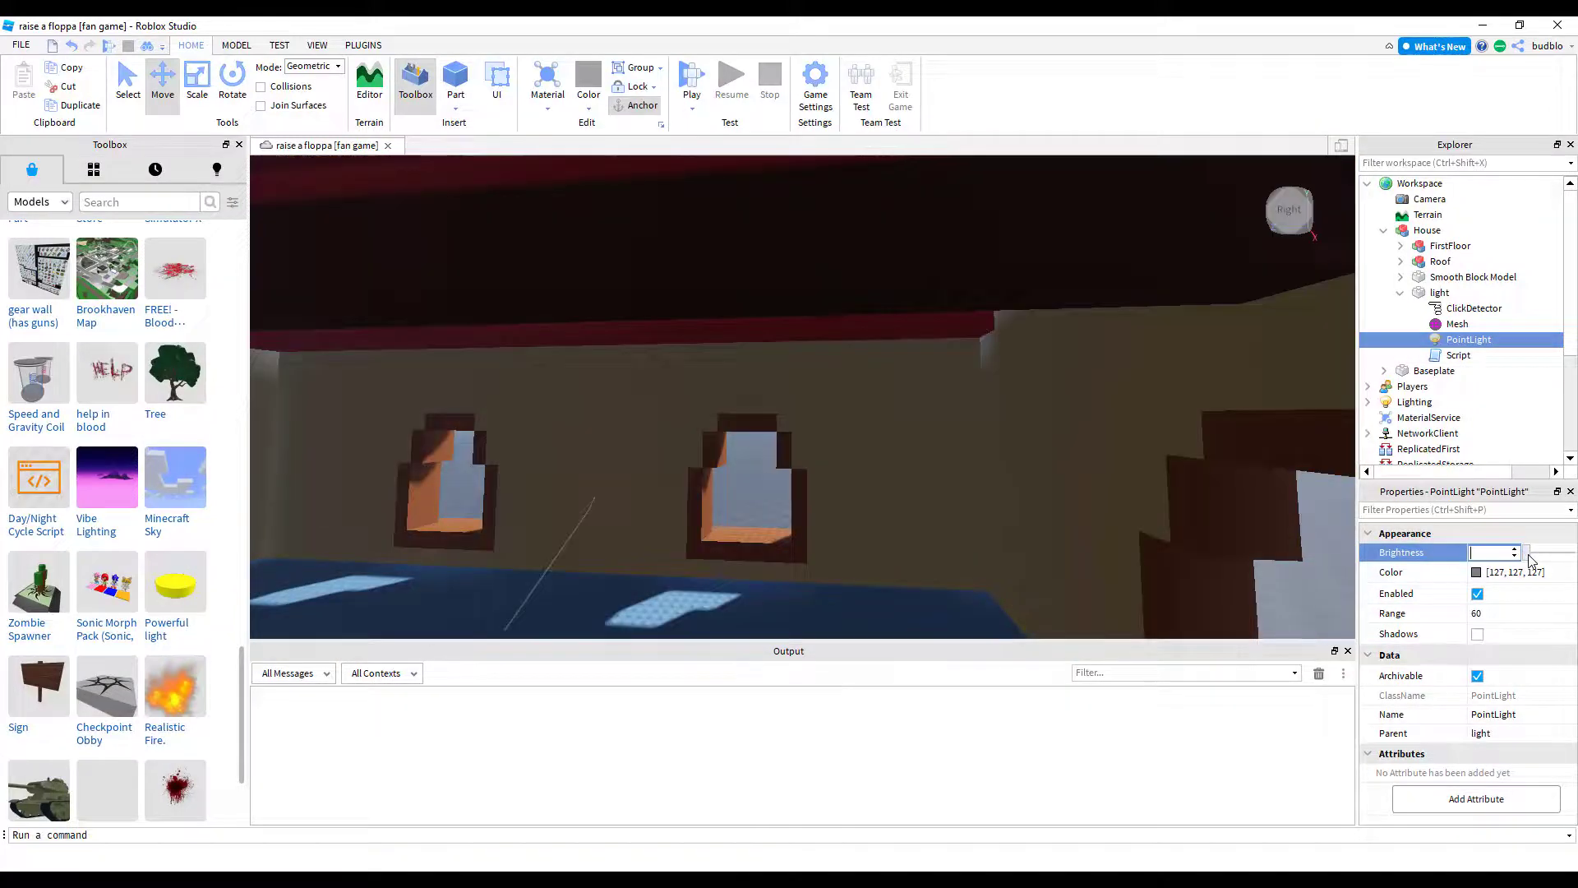
text(10)
key(BackSpace)
key(BackSpace)
text(25a)
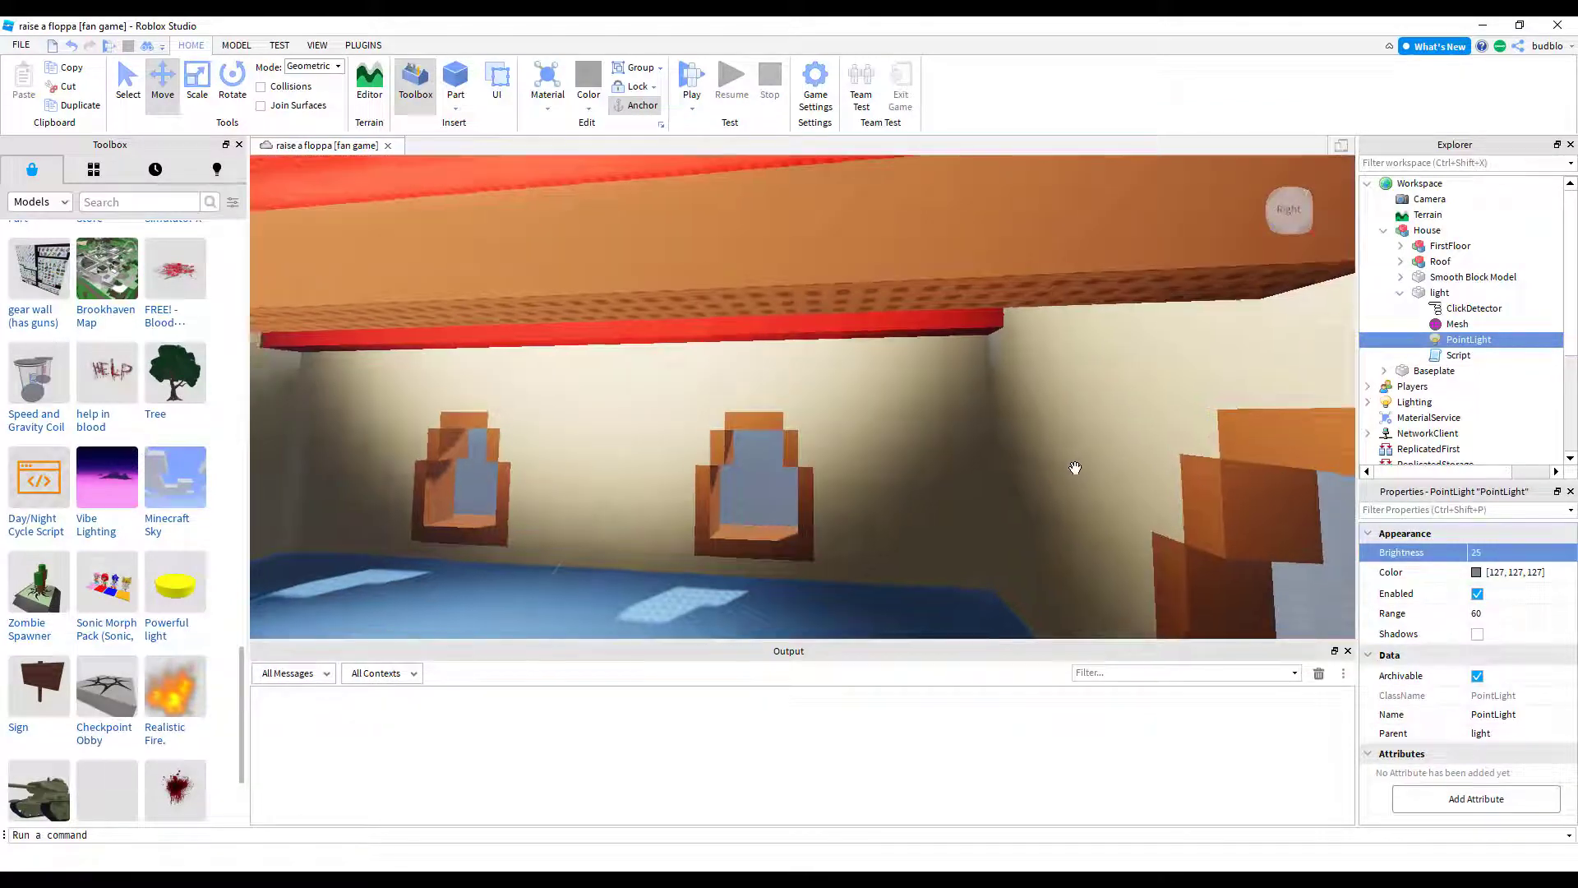
Step: Shift the light to one side of the ceiling and place a duplicate of it on the other side
text(d)
click(1059, 477)
key(a)
right_drag(1058, 476, 1058, 470)
right_drag(925, 483, 920, 449)
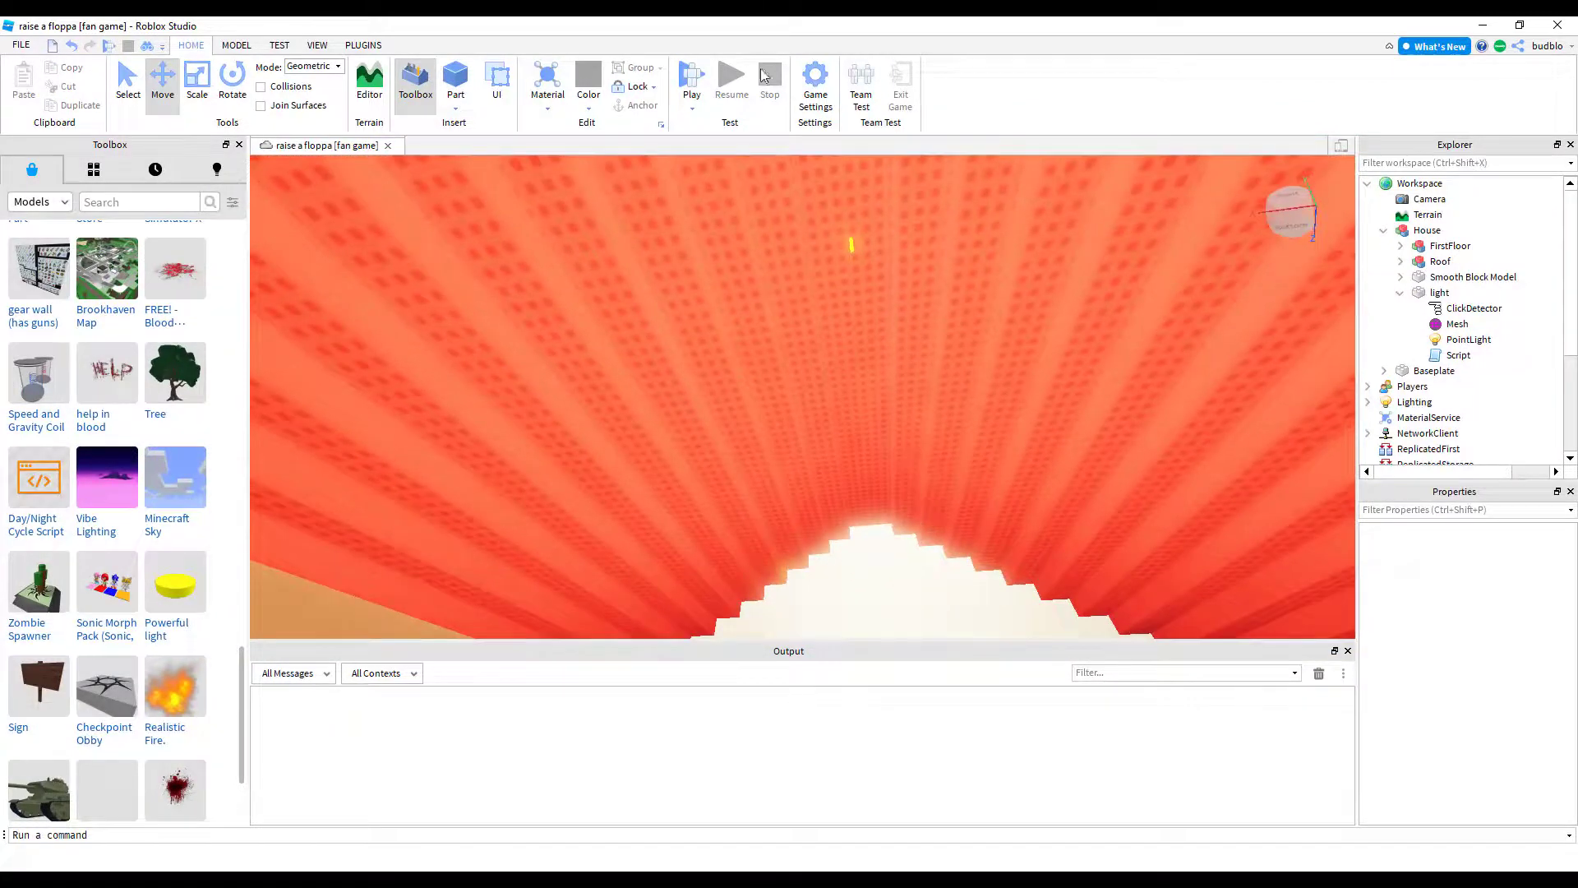
click(1400, 293)
click(1421, 293)
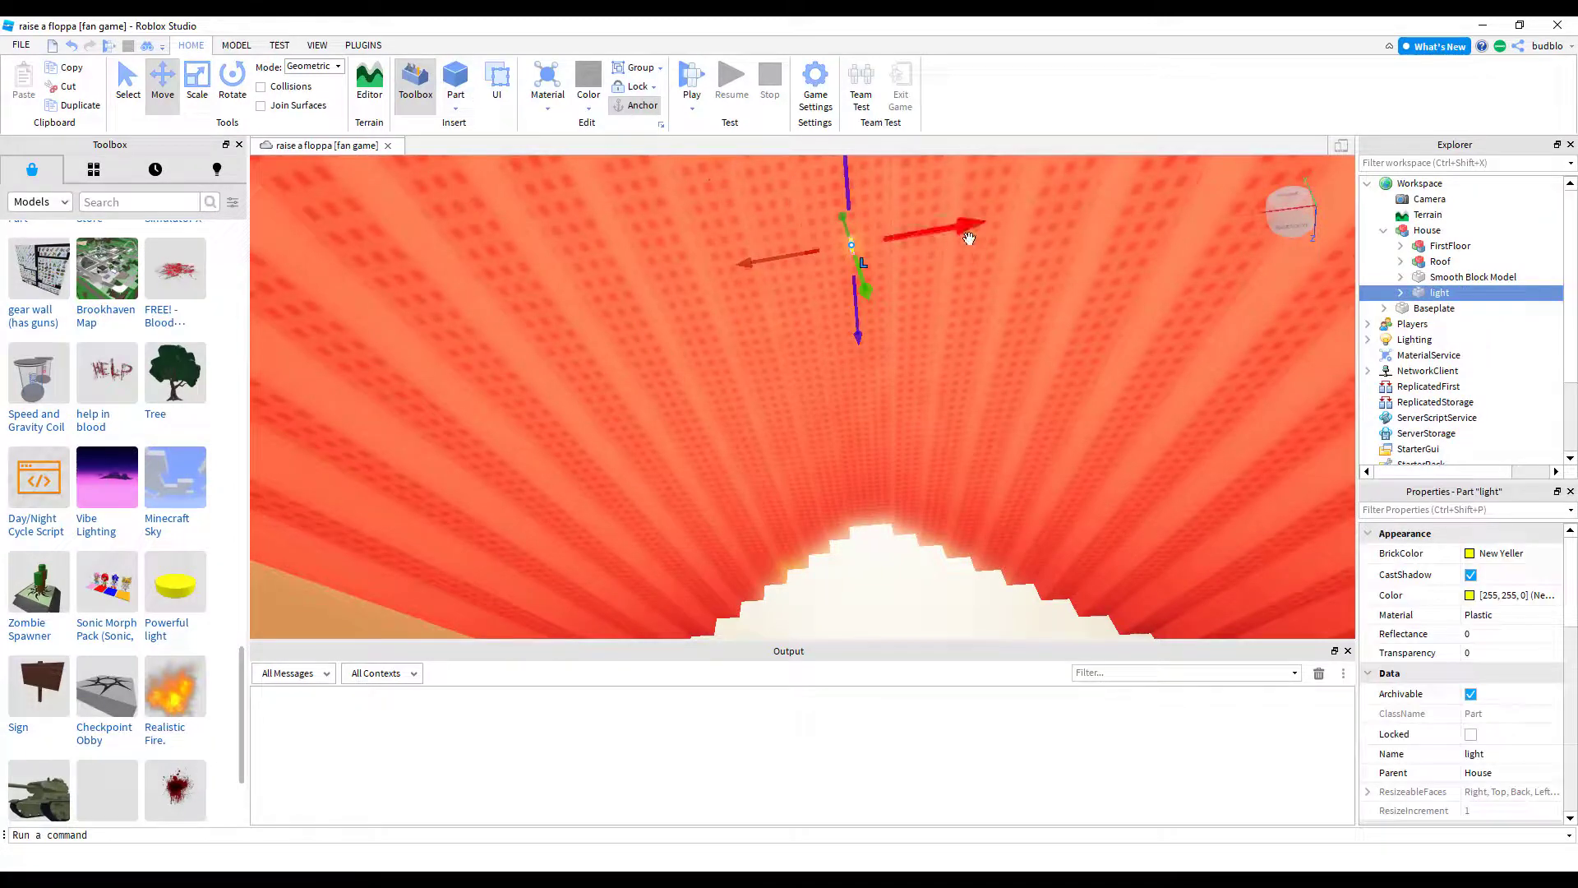
drag(934, 241, 873, 253)
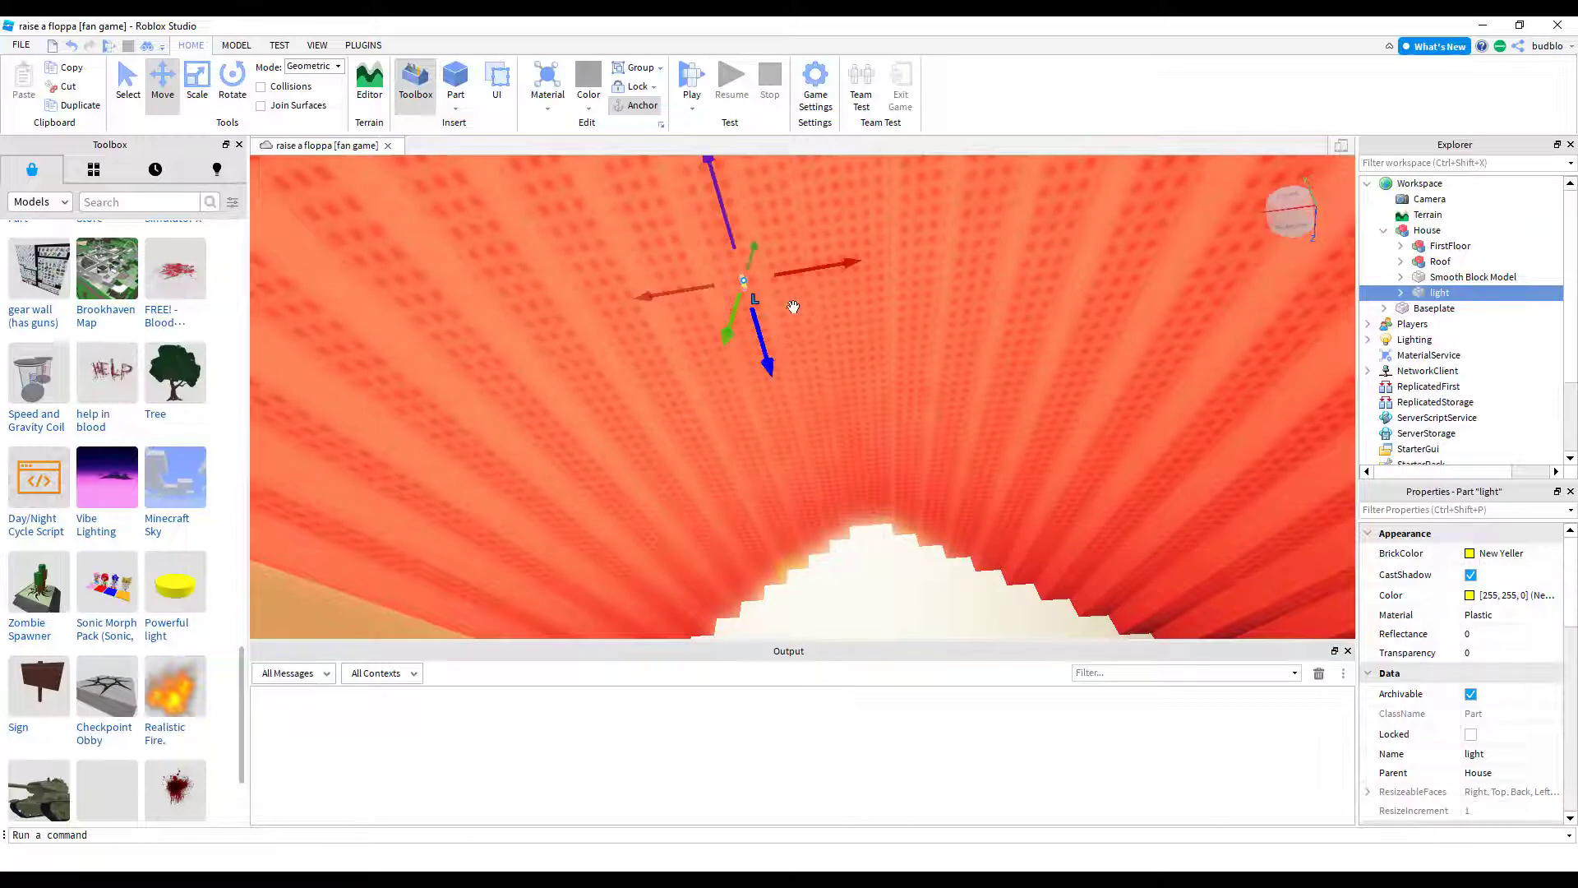
key(ctrl+d)
drag(830, 261, 1066, 226)
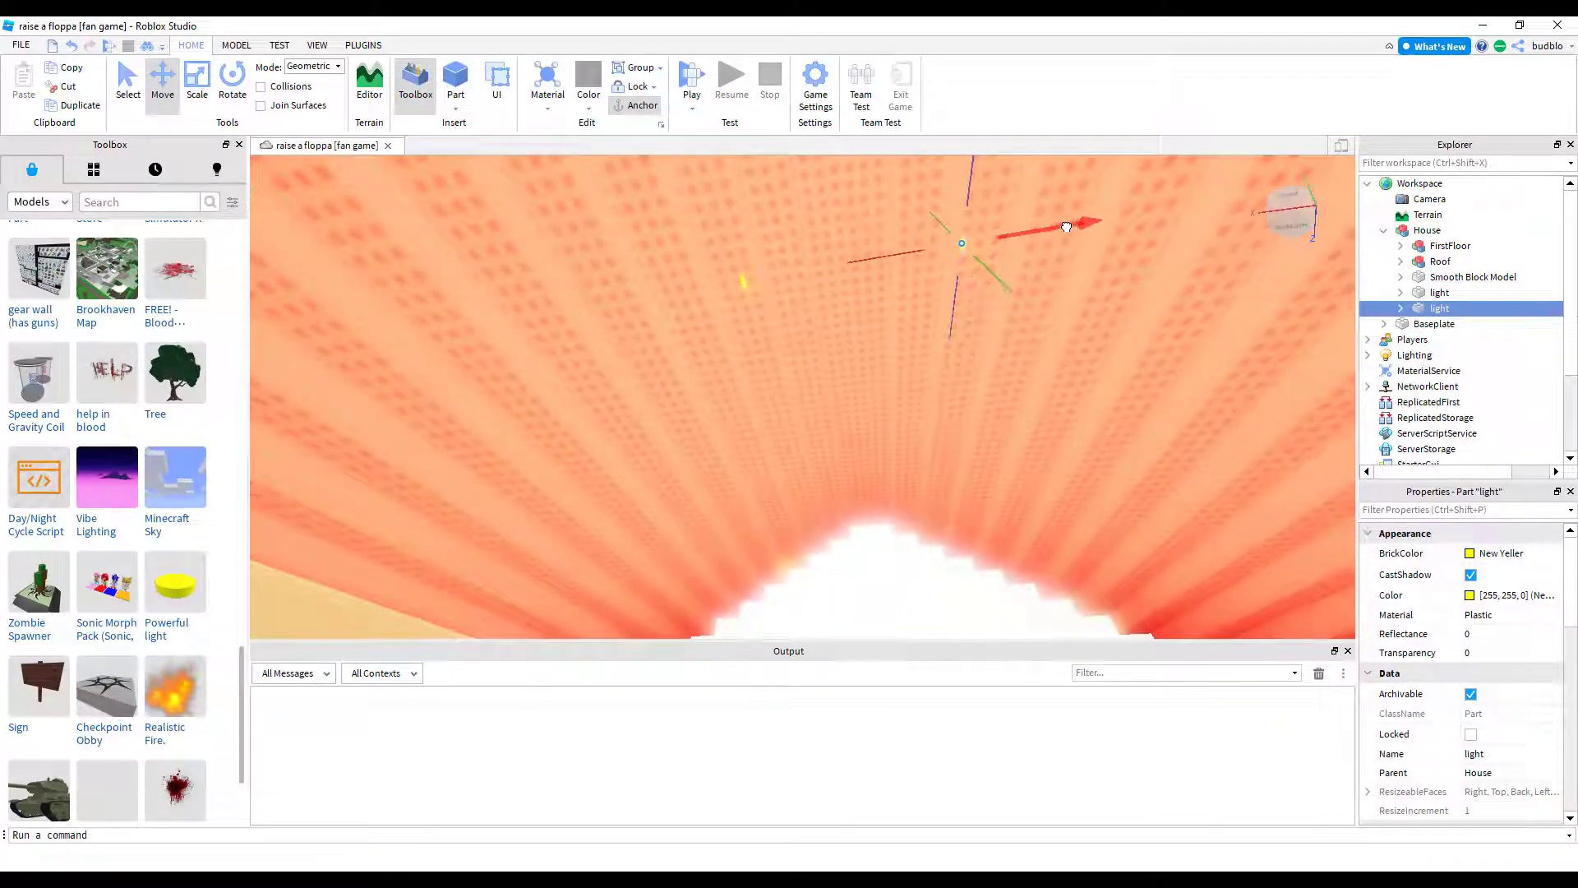
Step: Set the PointLight brightness to 7 in both ceiling lights
click(1401, 293)
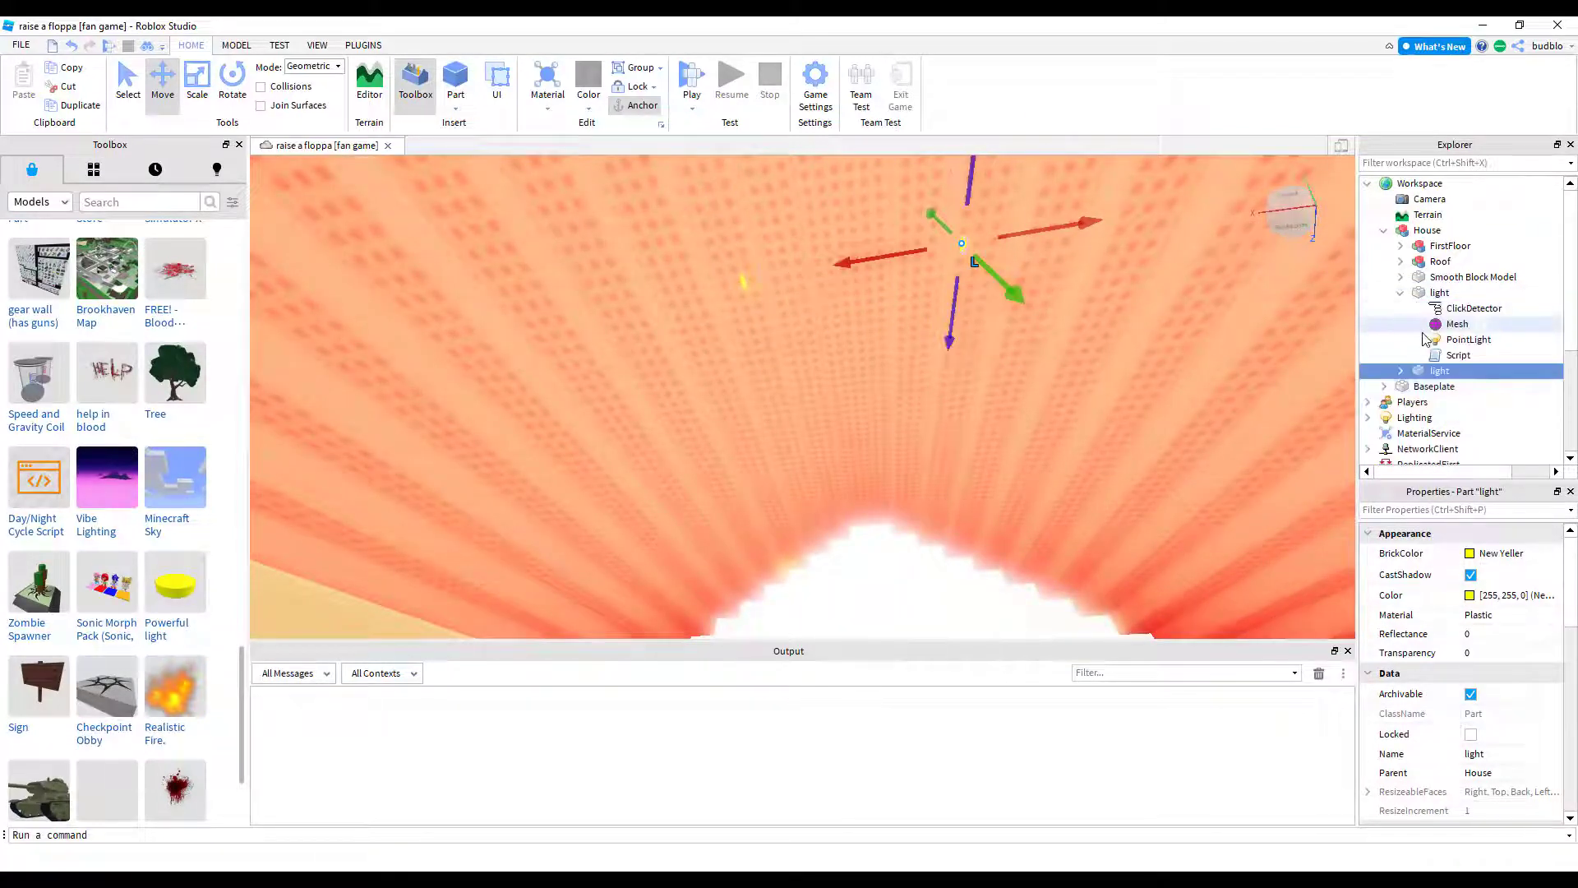
click(1455, 339)
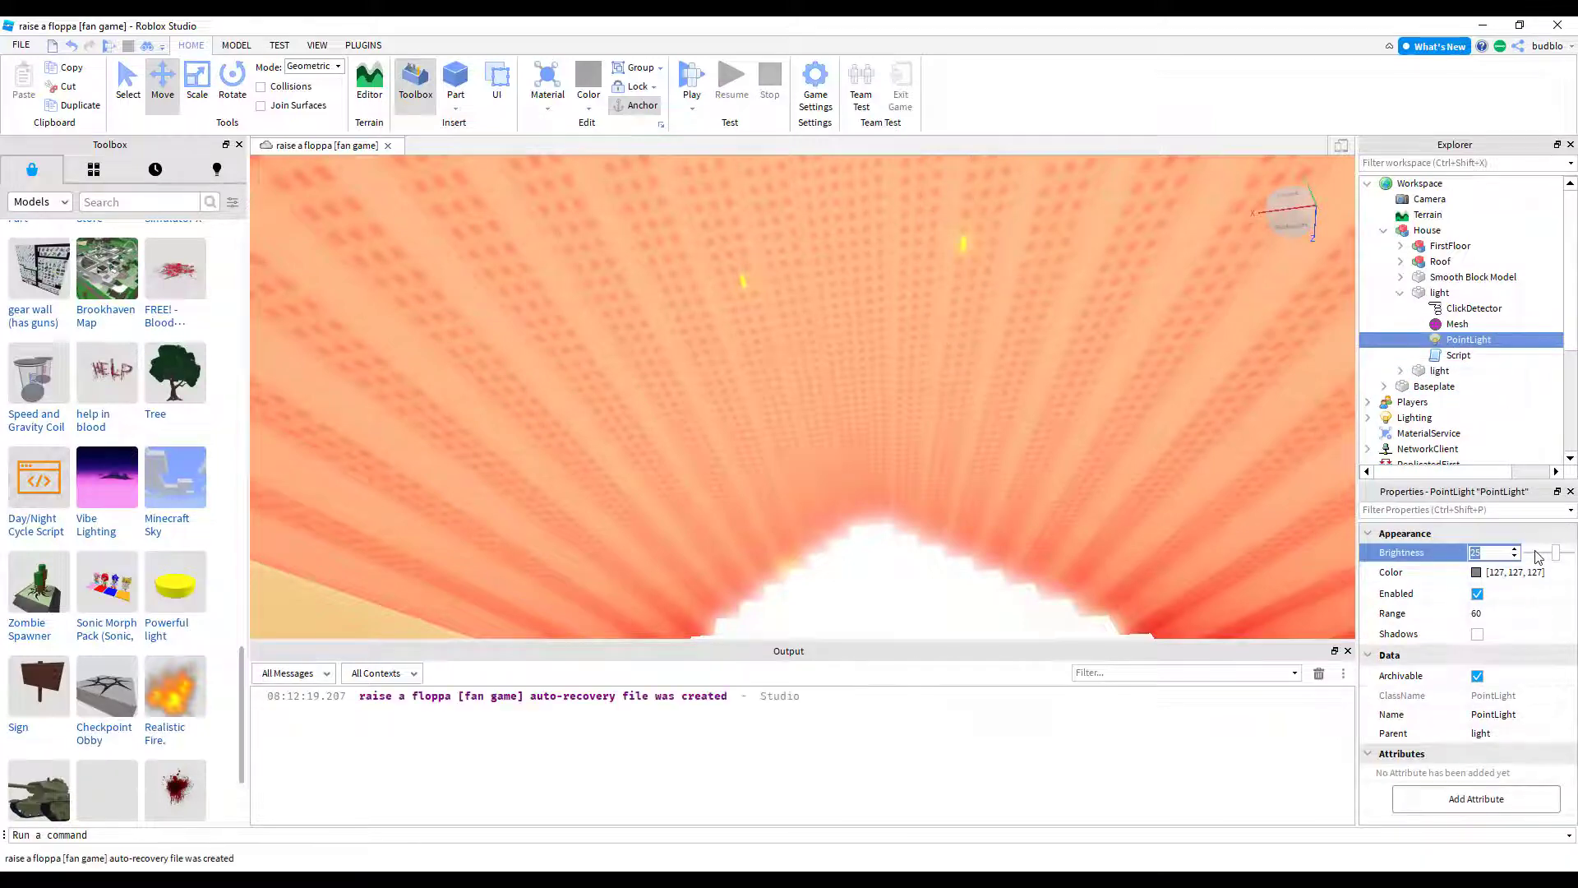
text(7)
click(1400, 294)
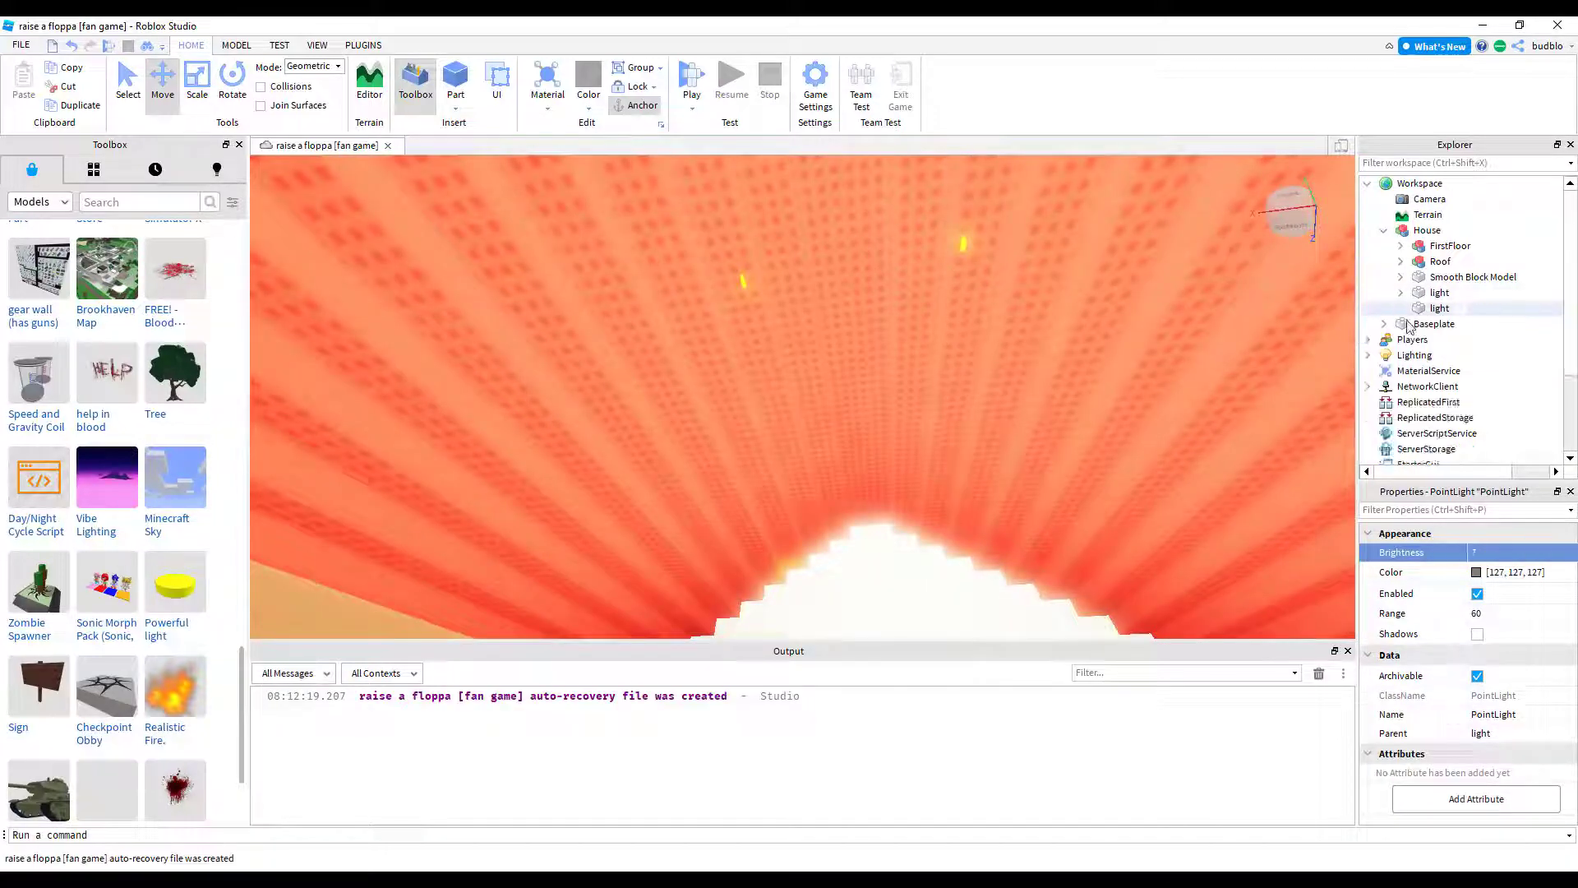
click(1400, 308)
click(1468, 355)
text(7)
key(Return)
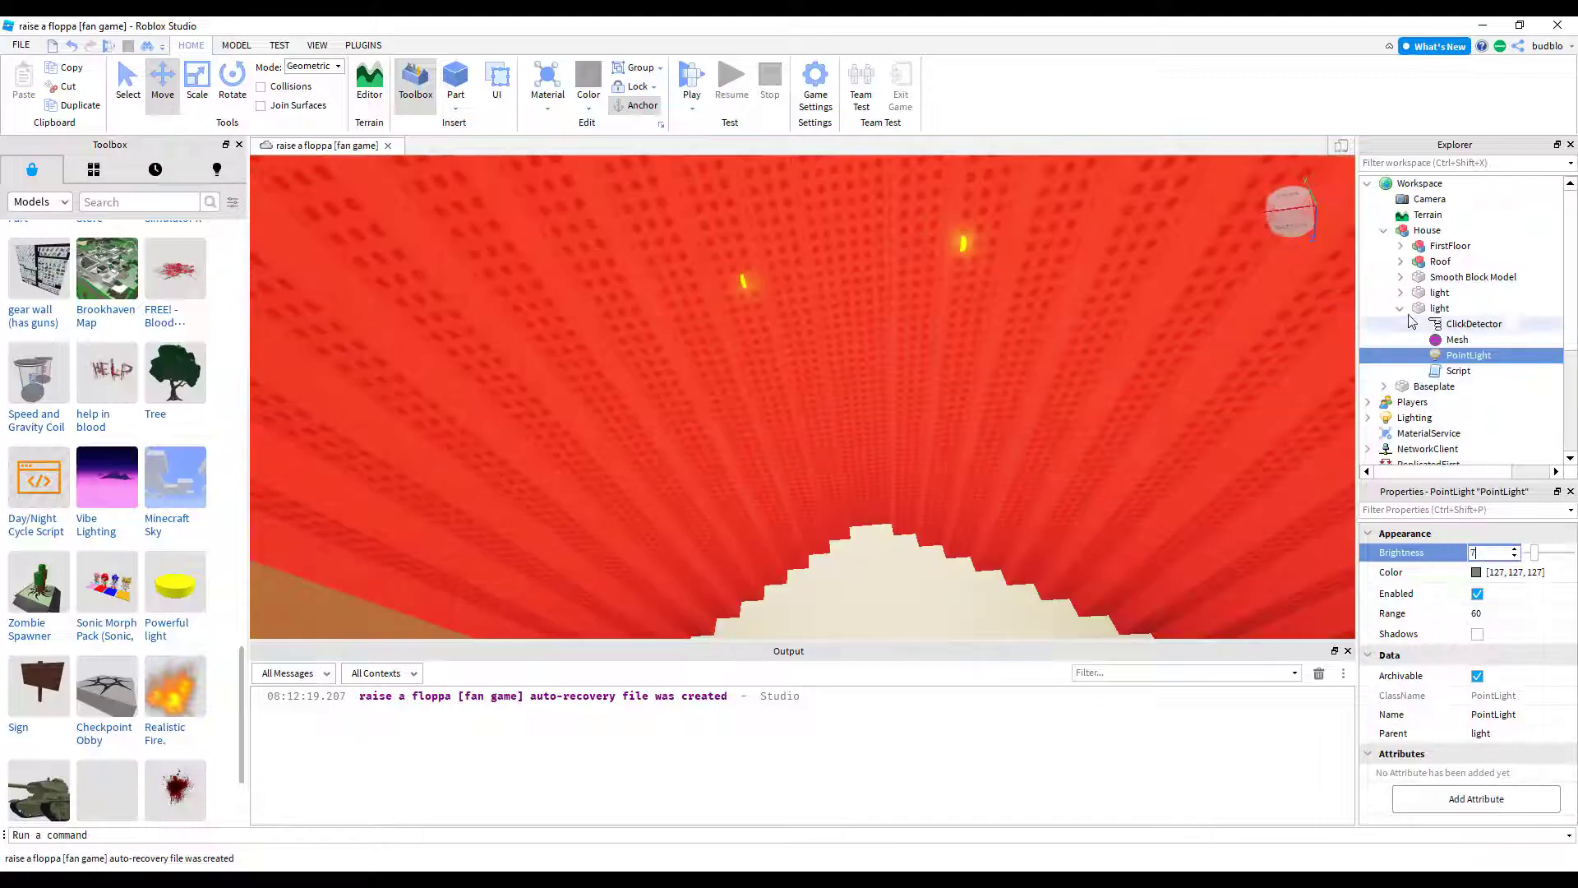
Step: Add a folder named "base" to the Workspace and move the House model into it
right_drag(1161, 365, 1162, 362)
key(s)
key(w)
scroll(1161, 362, up, 10)
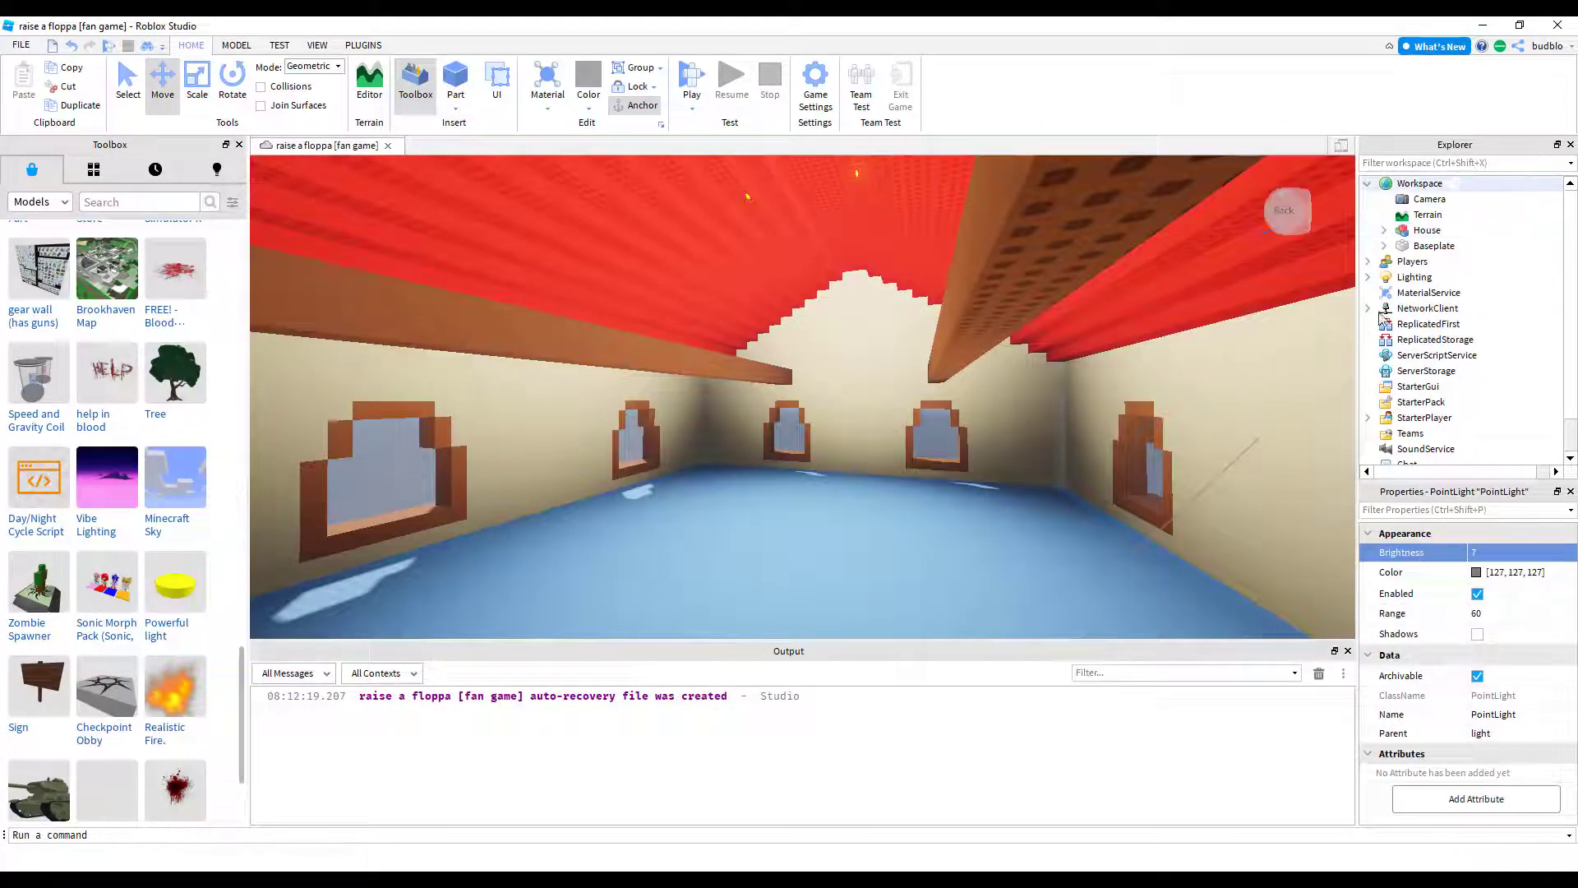
click(1420, 183)
click(1452, 184)
click(1210, 188)
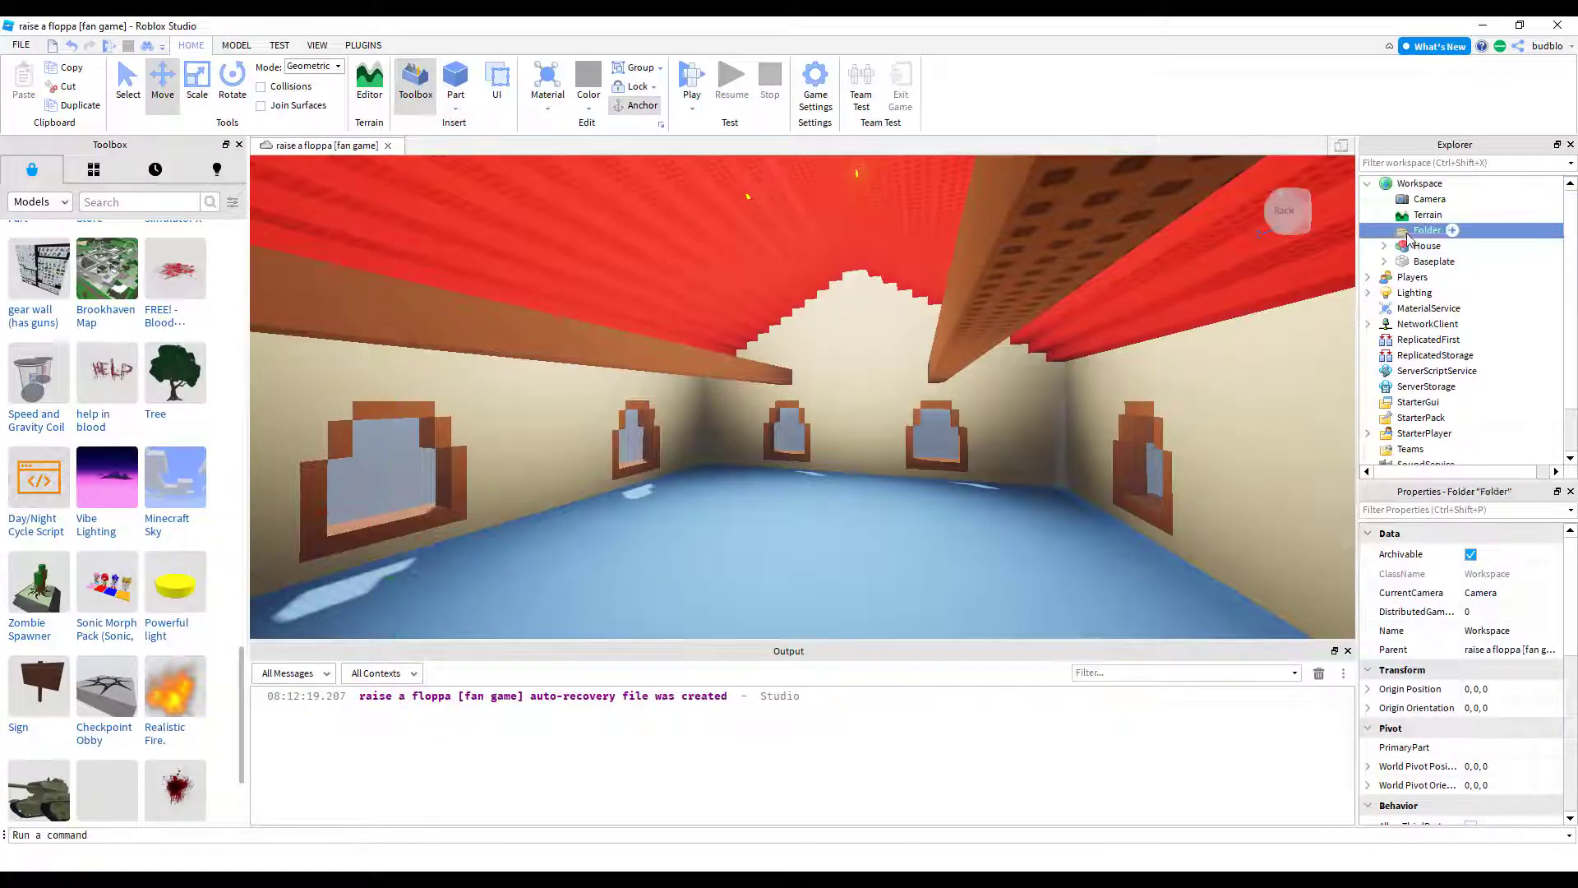
right_click(1408, 238)
click(1404, 342)
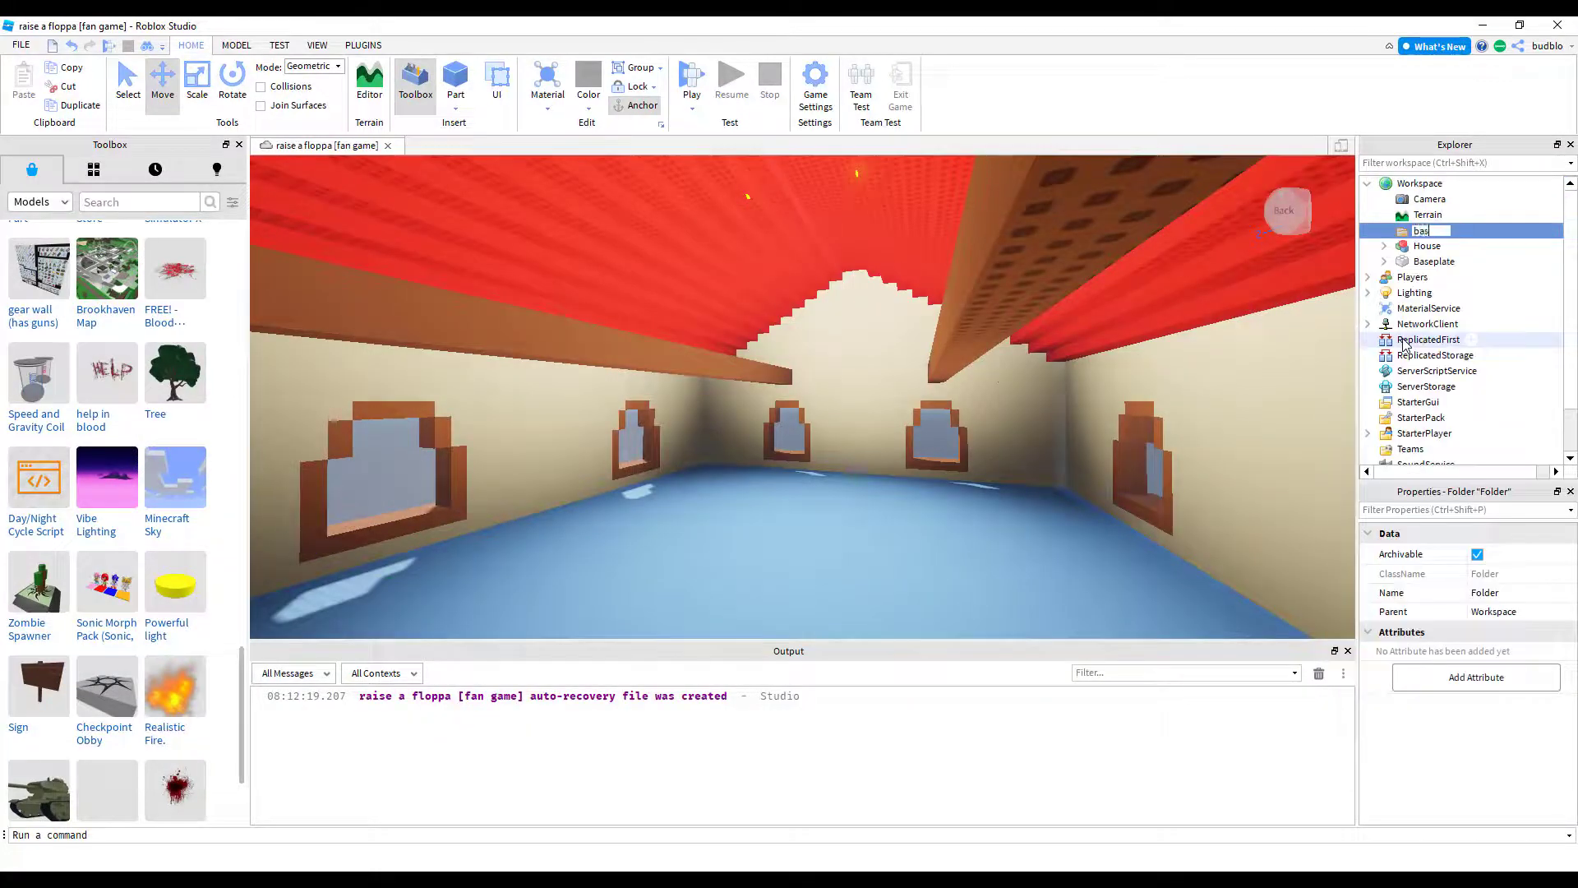
drag(1444, 244, 1446, 234)
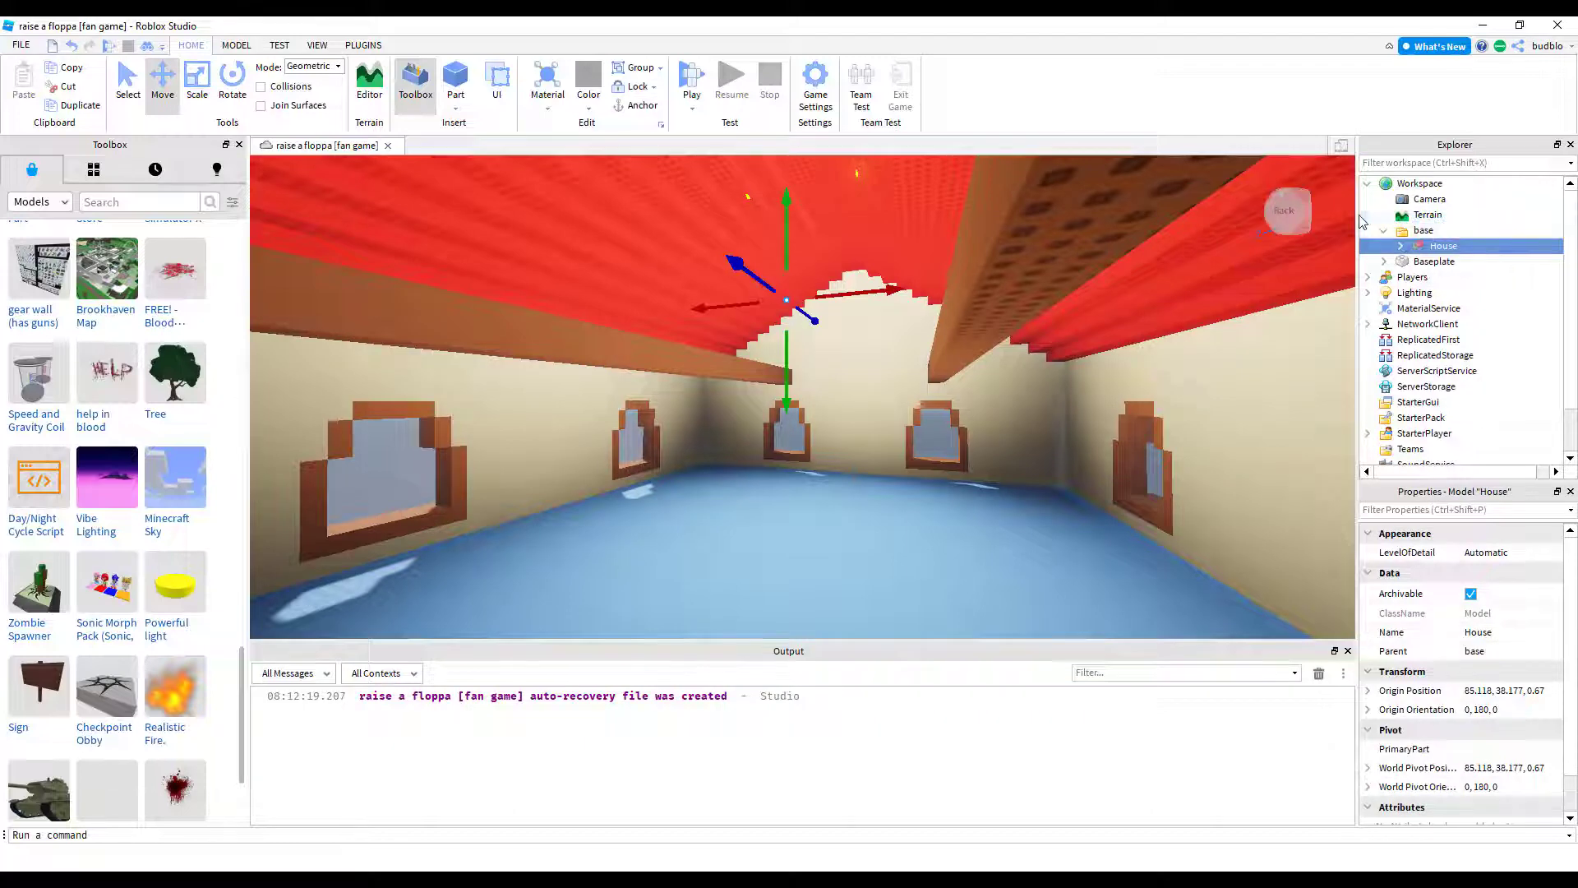
click(1382, 231)
Step: Place the Floppa Cube model from a "floppa cube" Toolbox search on the house floor and move it into the base folder
key(s)
right_drag(1022, 304, 1022, 310)
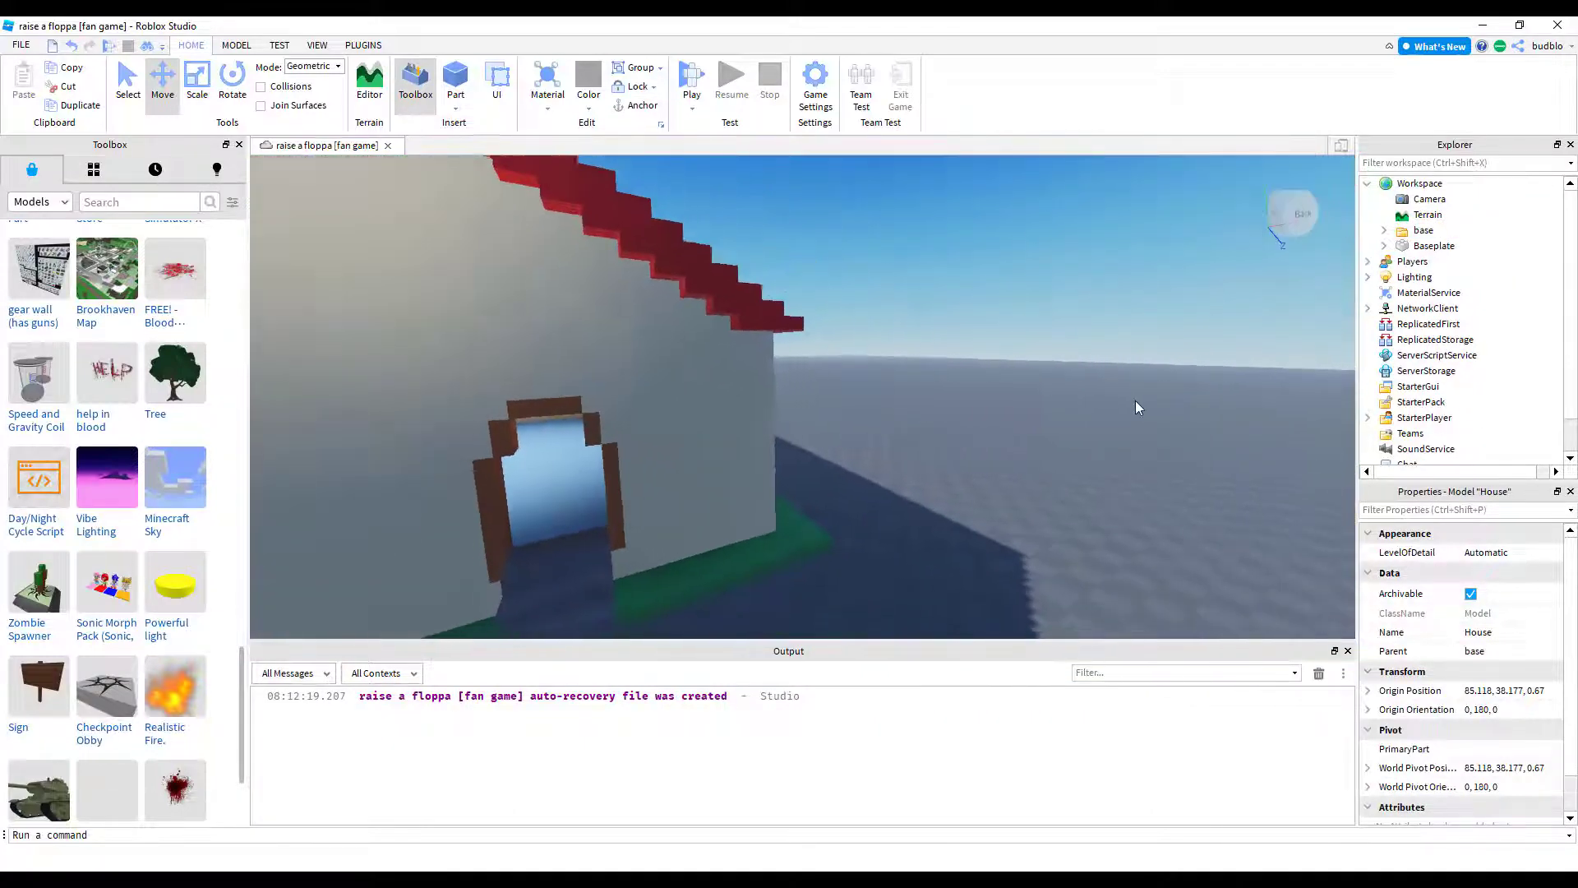
click(1136, 402)
right_drag(1134, 404, 1088, 376)
scroll(1122, 405, up, 10)
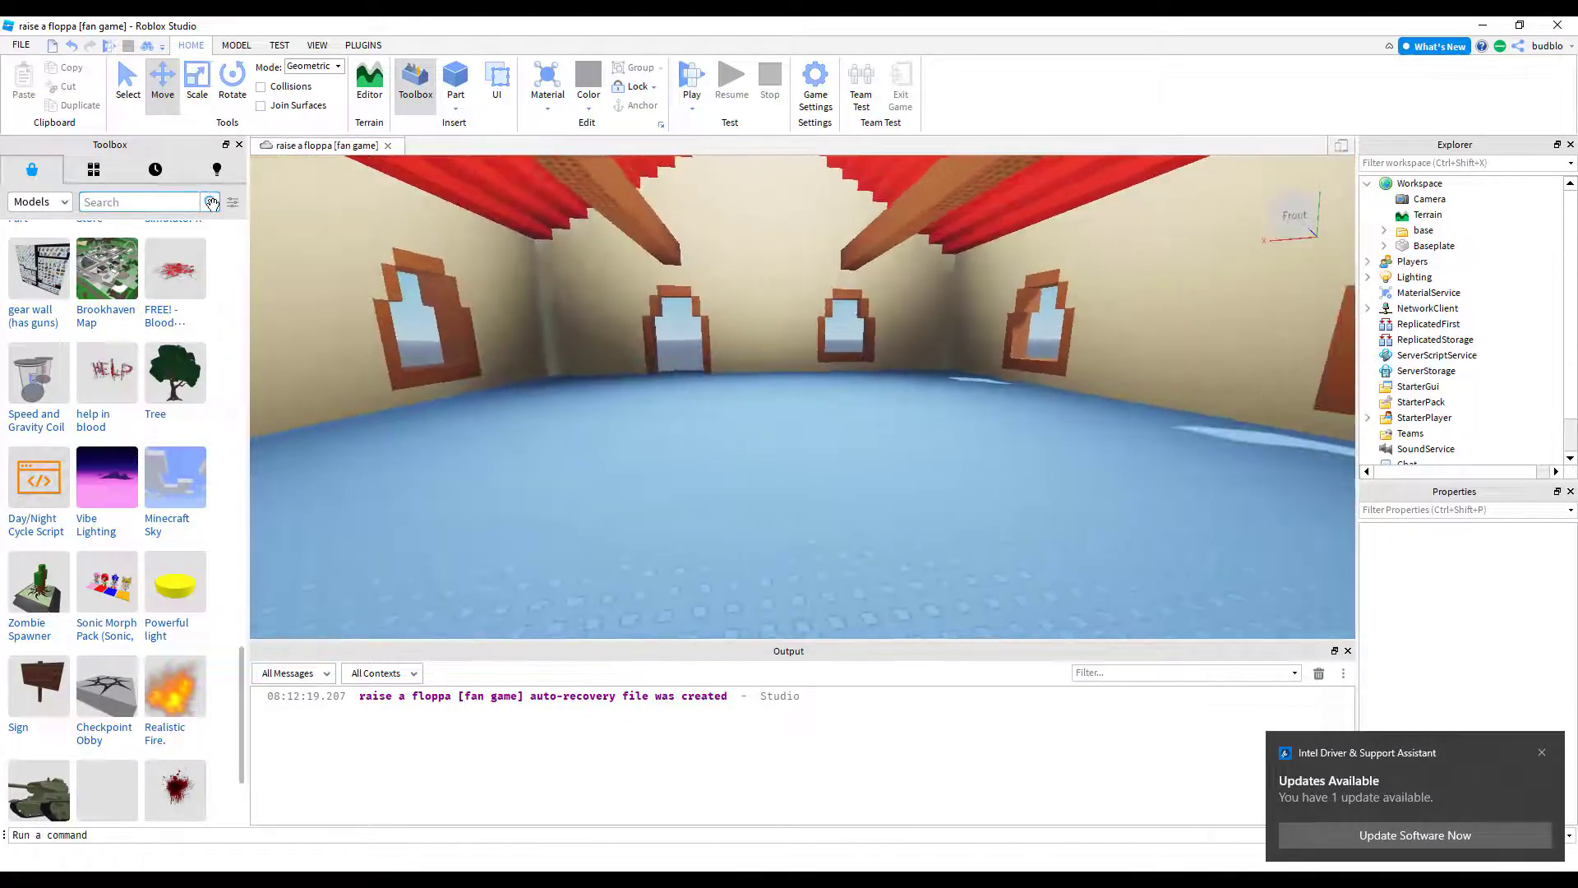
text(floppa)
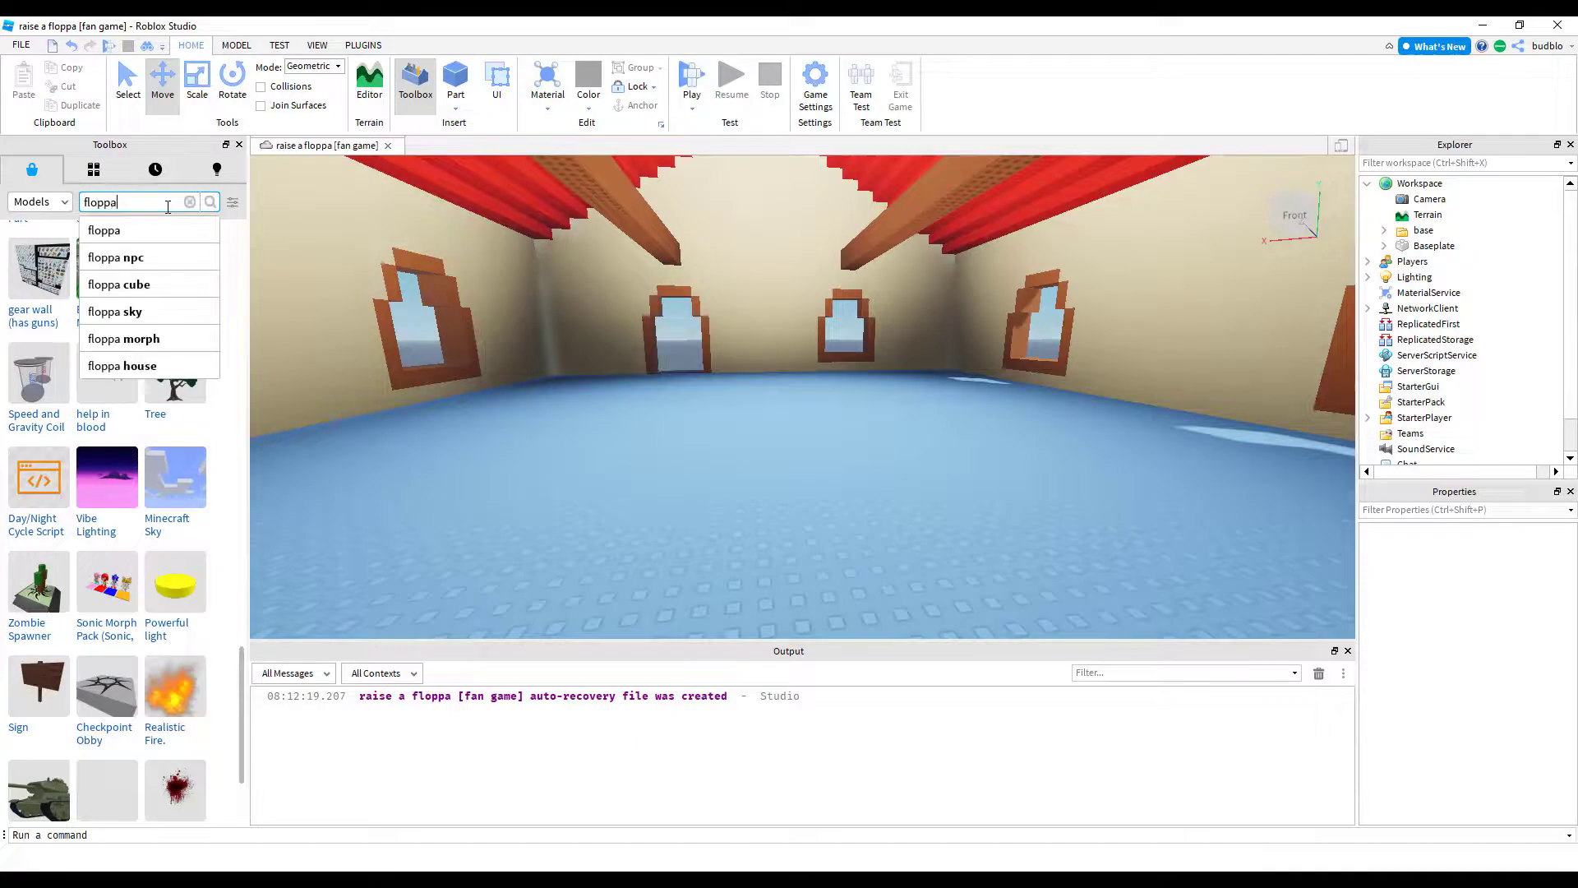
text( cube)
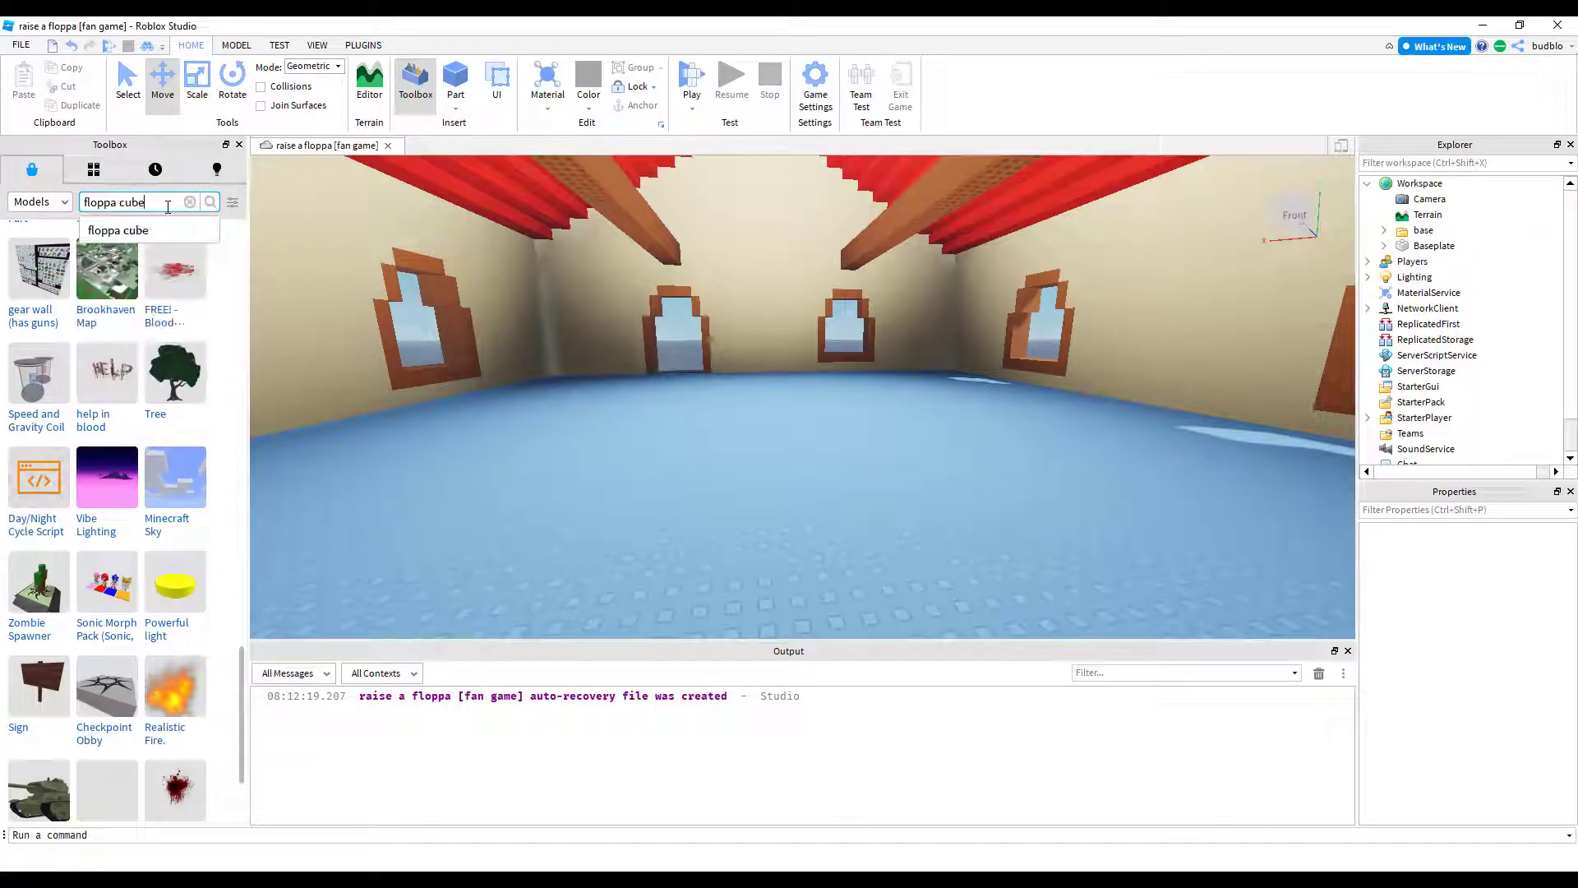
key(Return)
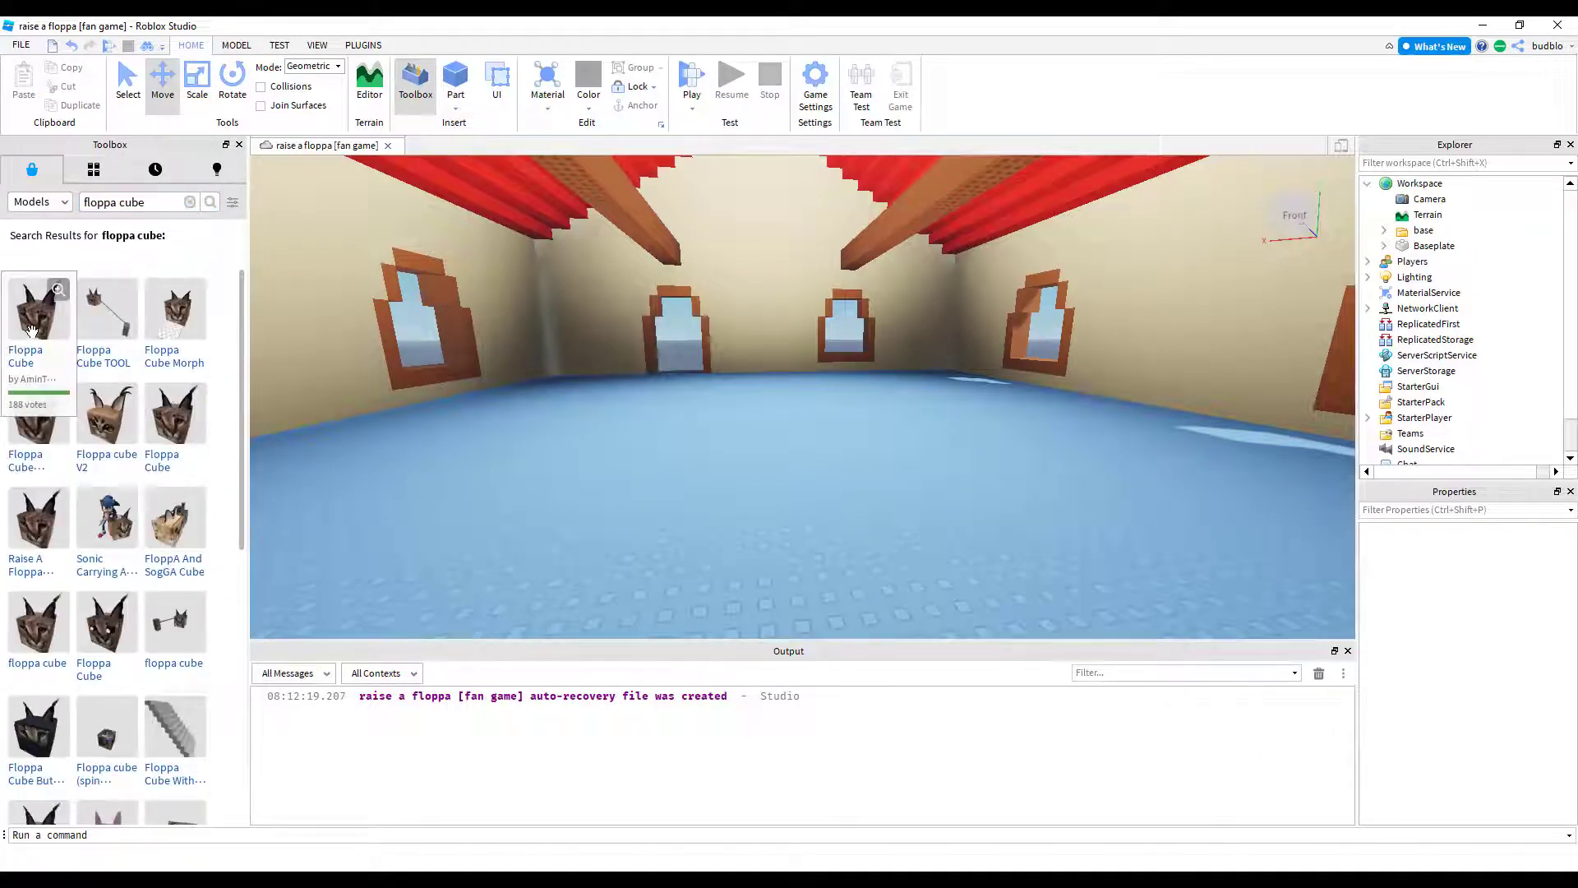
drag(748, 551, 746, 480)
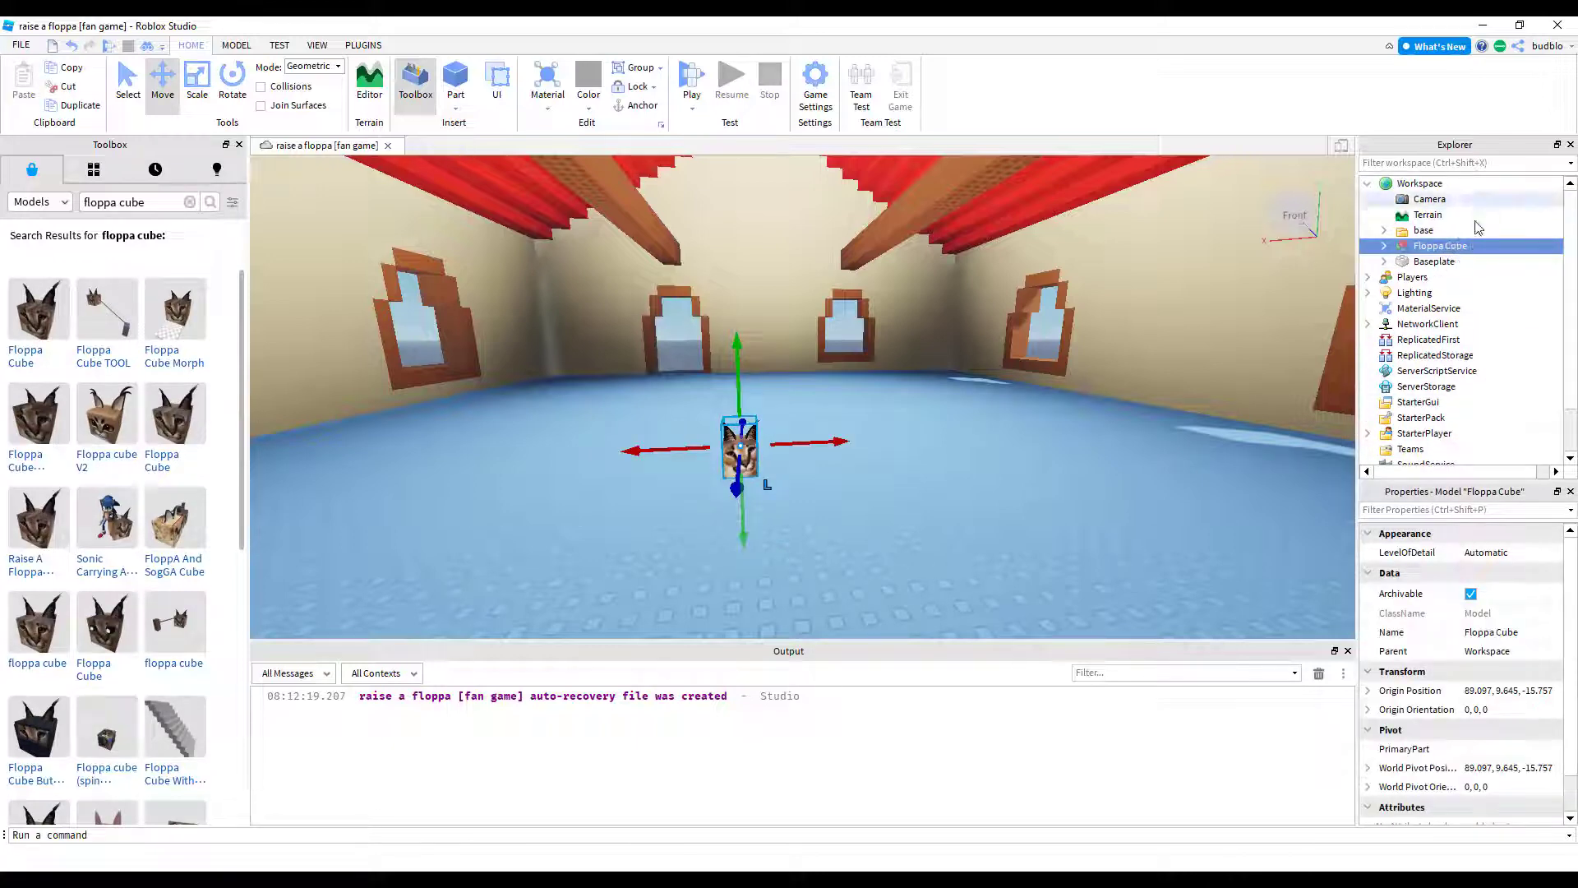
drag(1441, 245, 1418, 233)
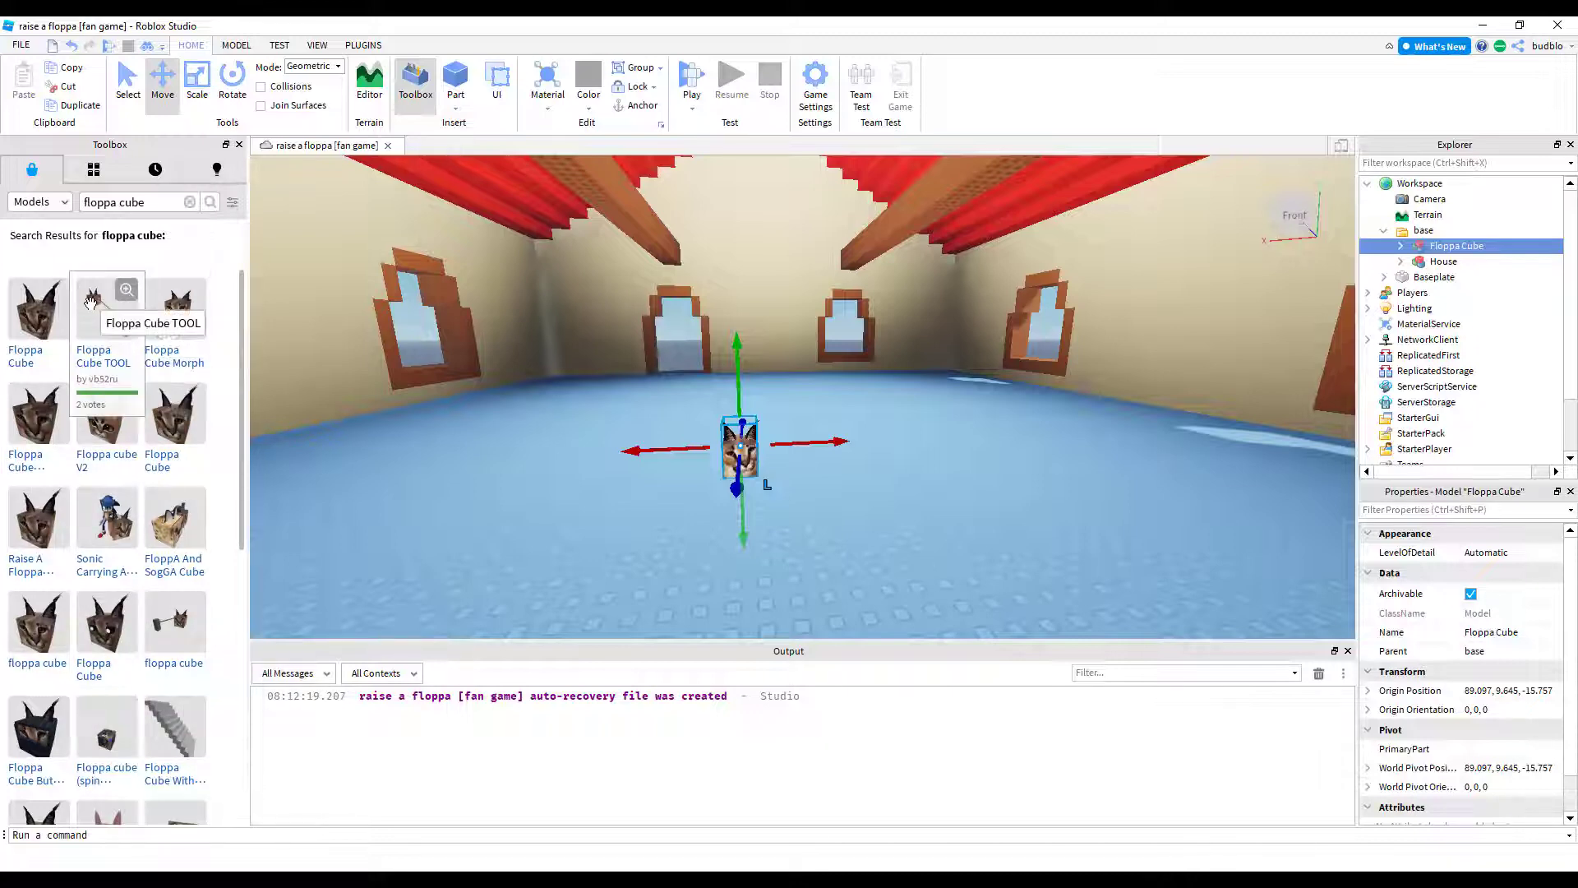
Step: Search the Toolbox for "wander script" and insert the NPC Wander Script into the Workspace
click(189, 201)
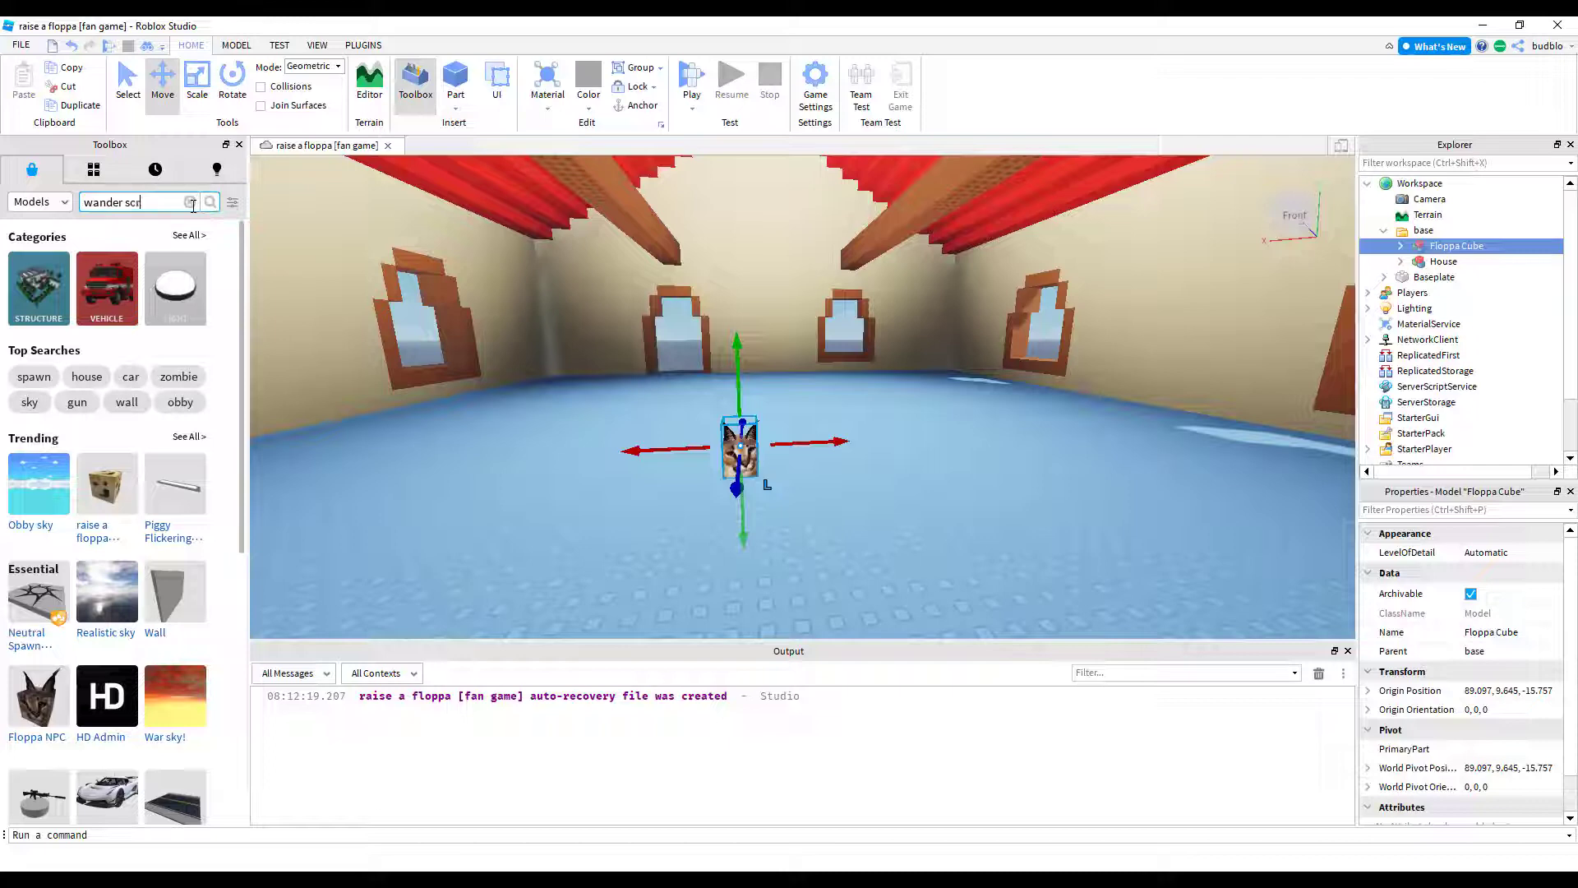
key(Return)
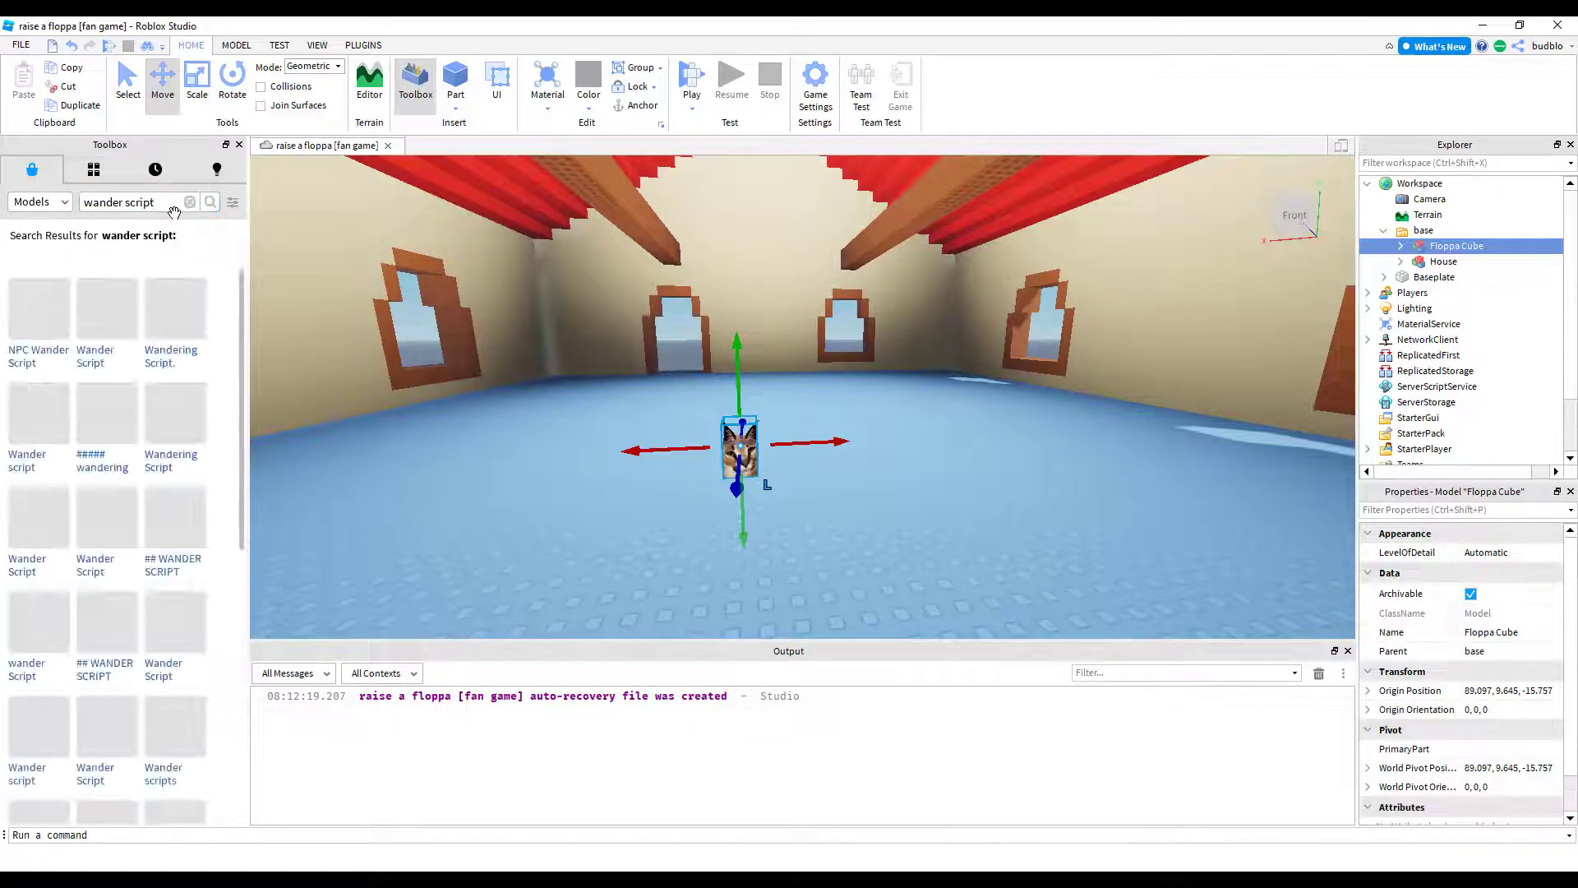
drag(40, 313, 727, 490)
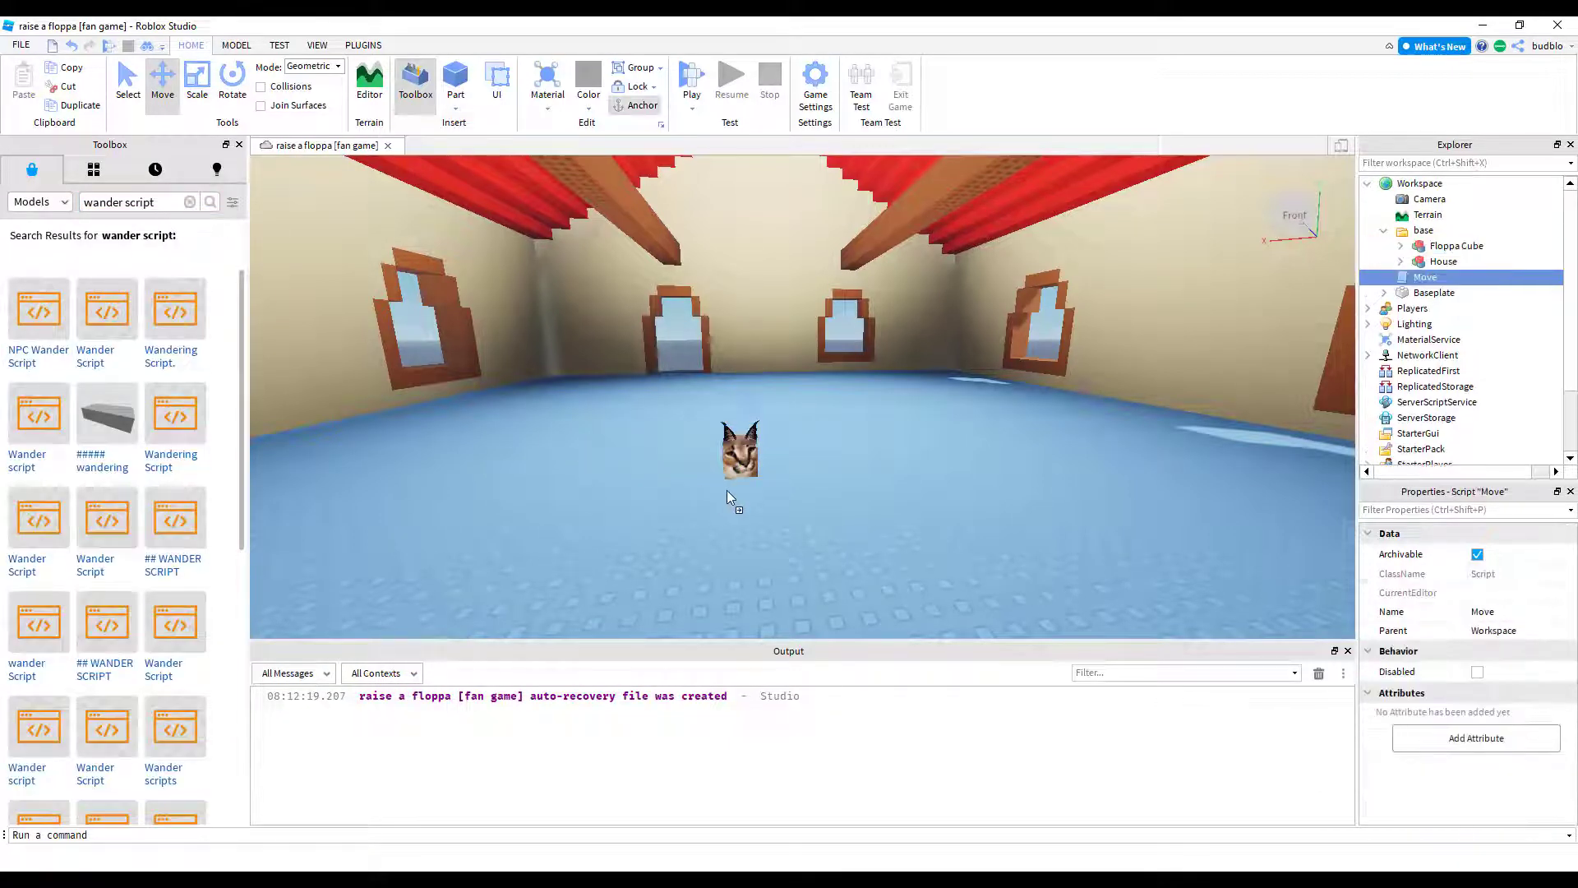
Step: Move the wander script named Move into the Floppa Cube model and open its code to read through it
drag(1411, 280, 1435, 247)
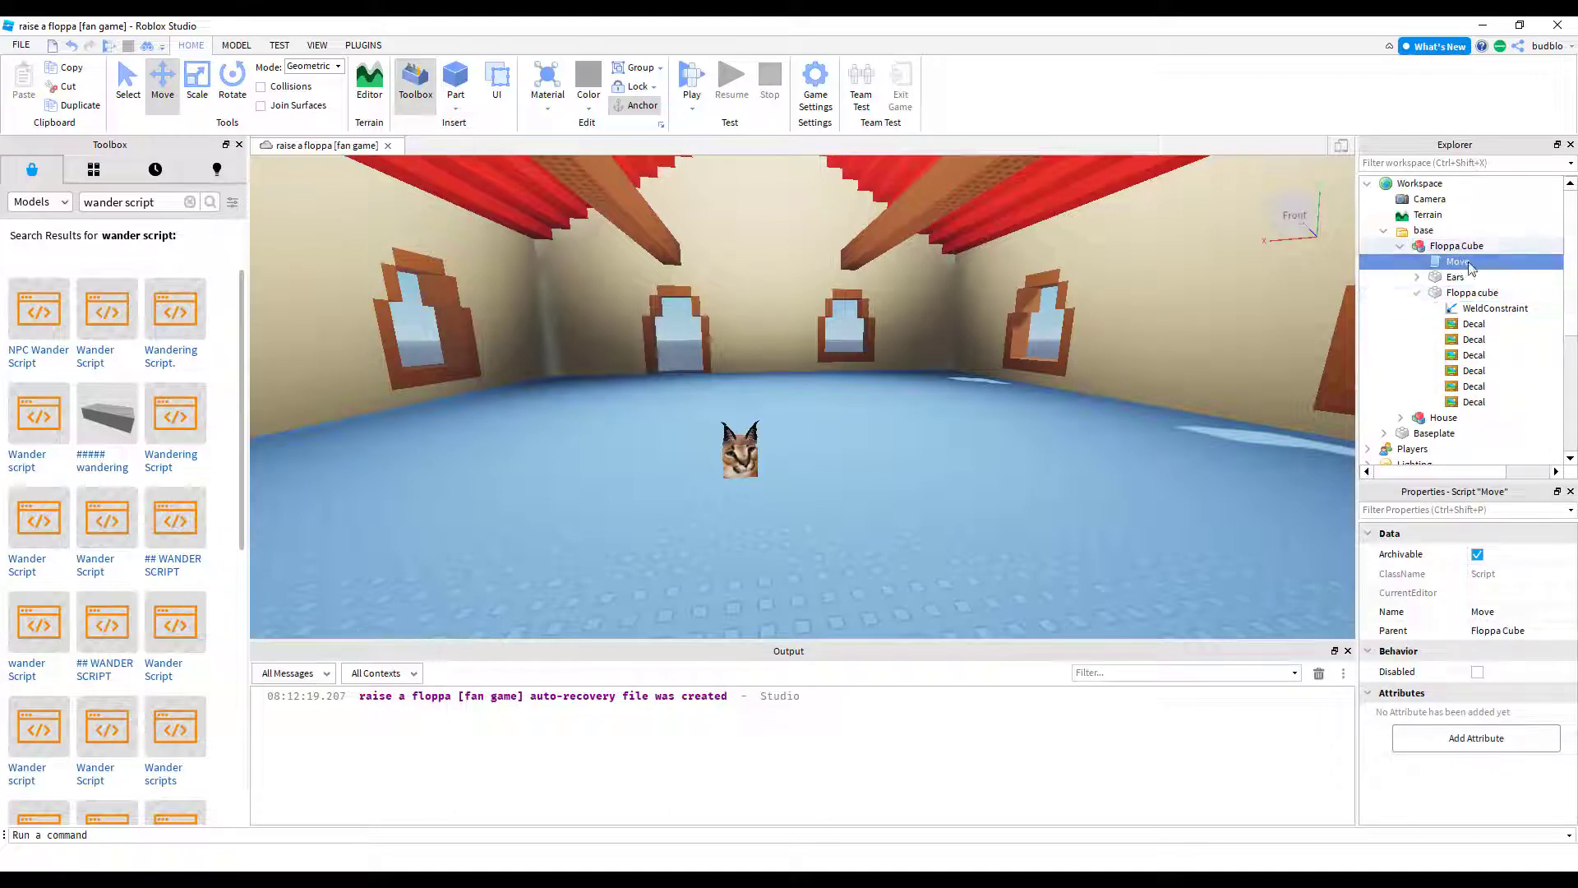
click(1418, 292)
double_click(1459, 261)
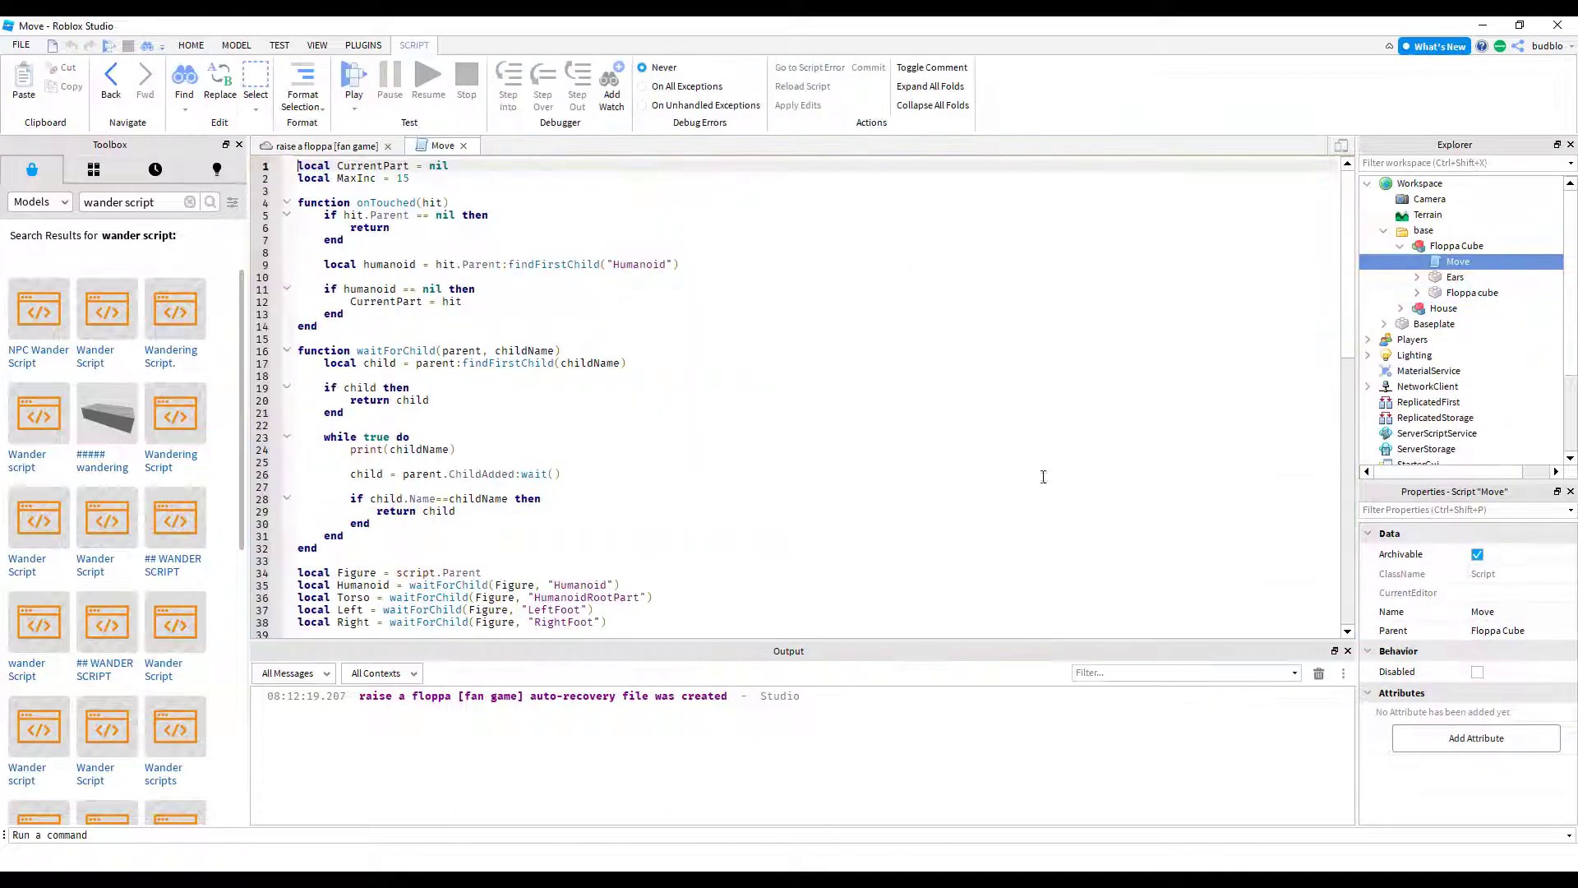
scroll(715, 494, down, 2)
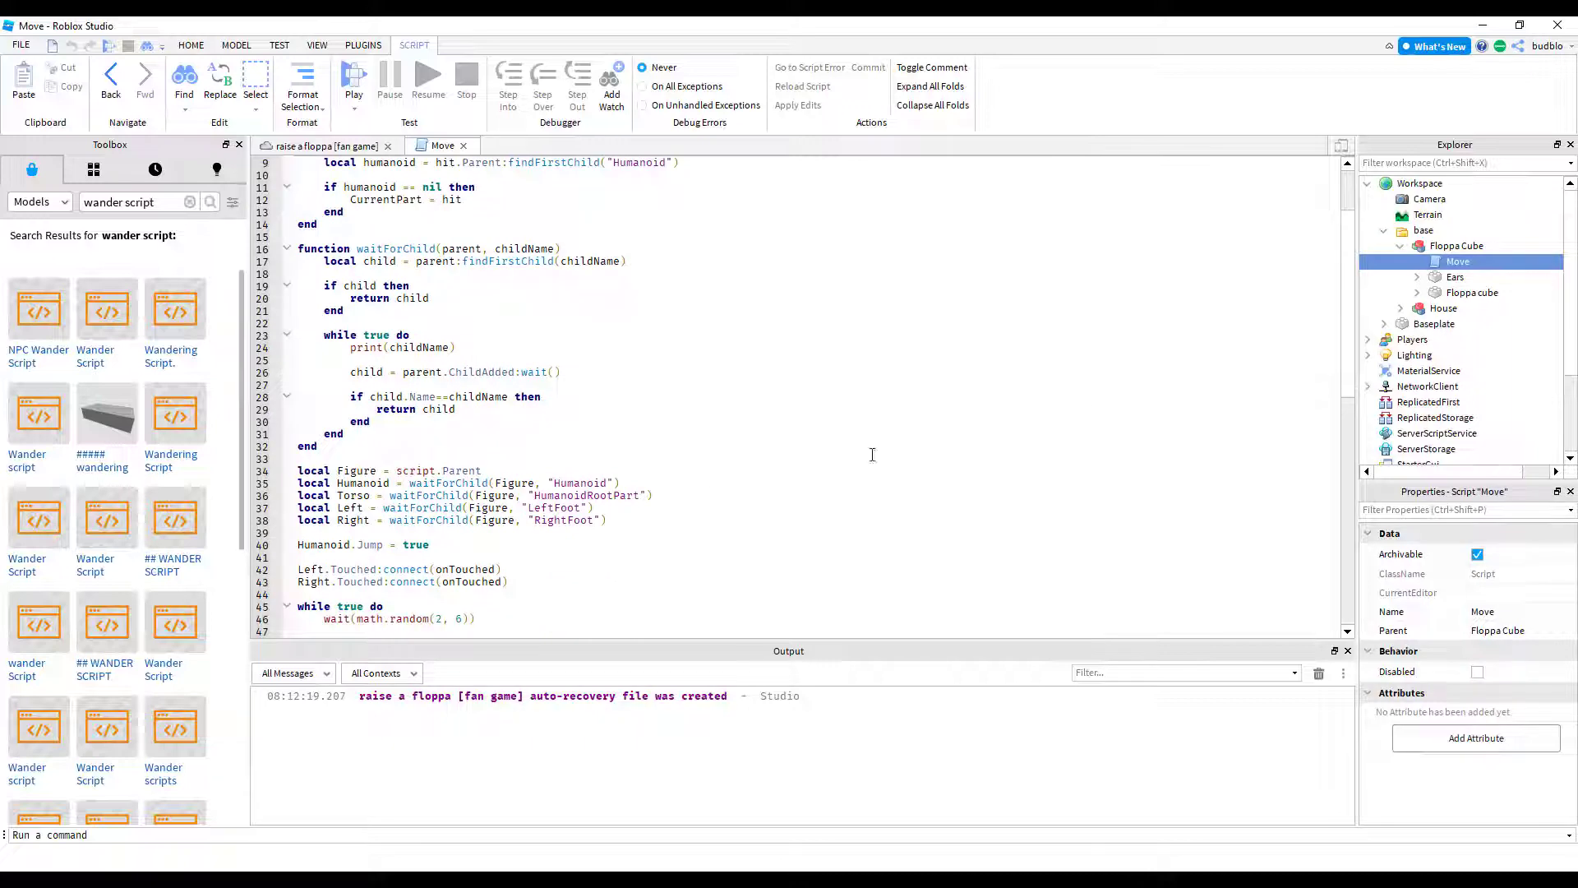
Step: Inspect the contents of the Floppa Cube's Ears part and delete the Move script from the model
click(1418, 277)
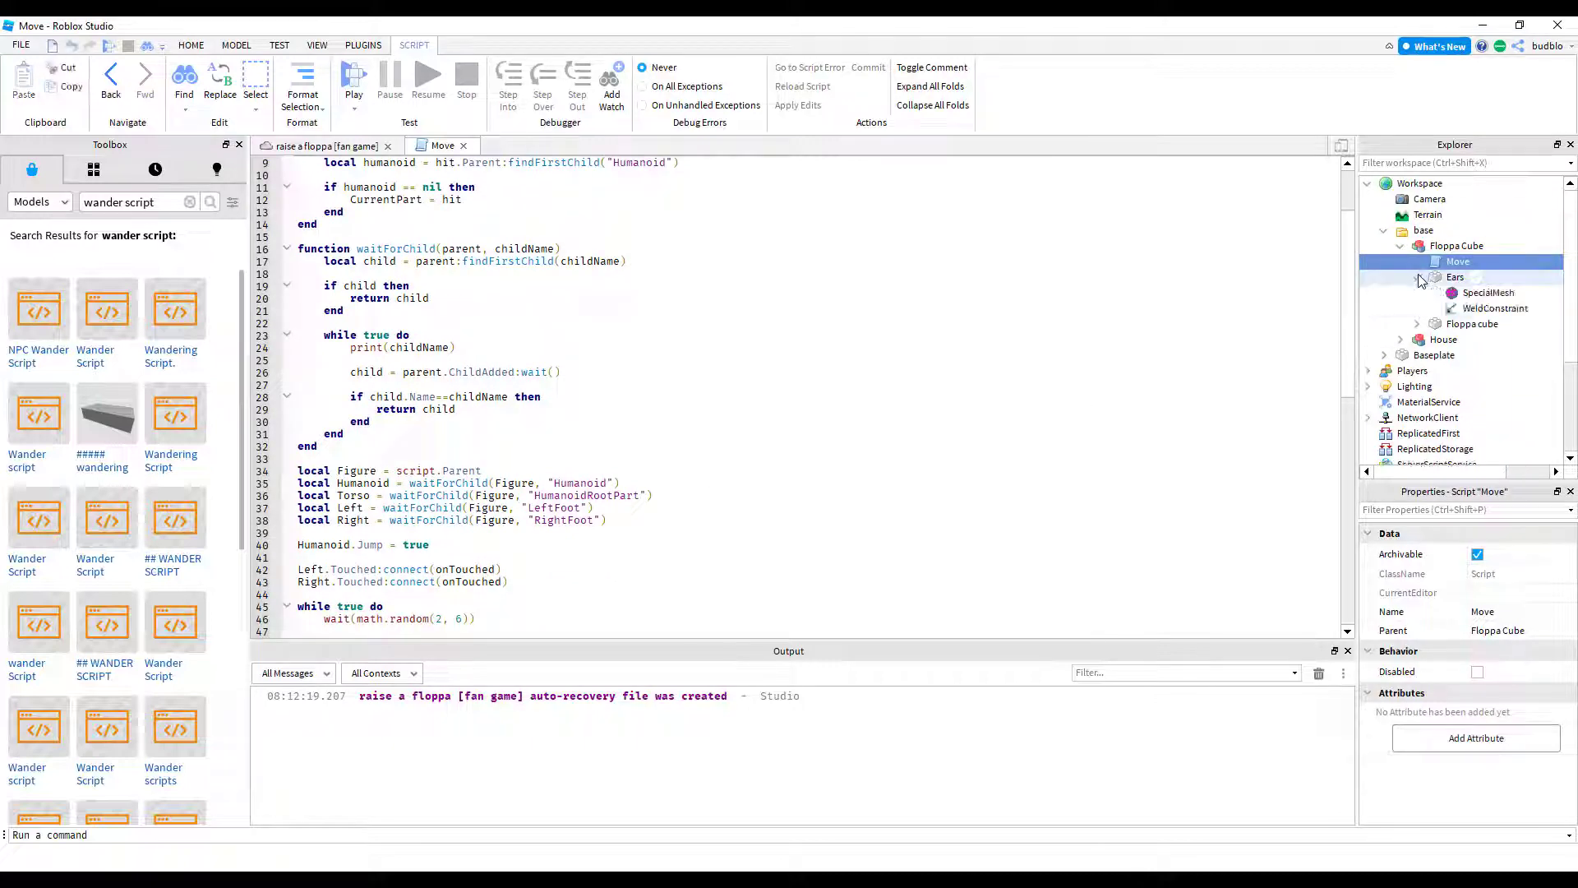
click(1418, 277)
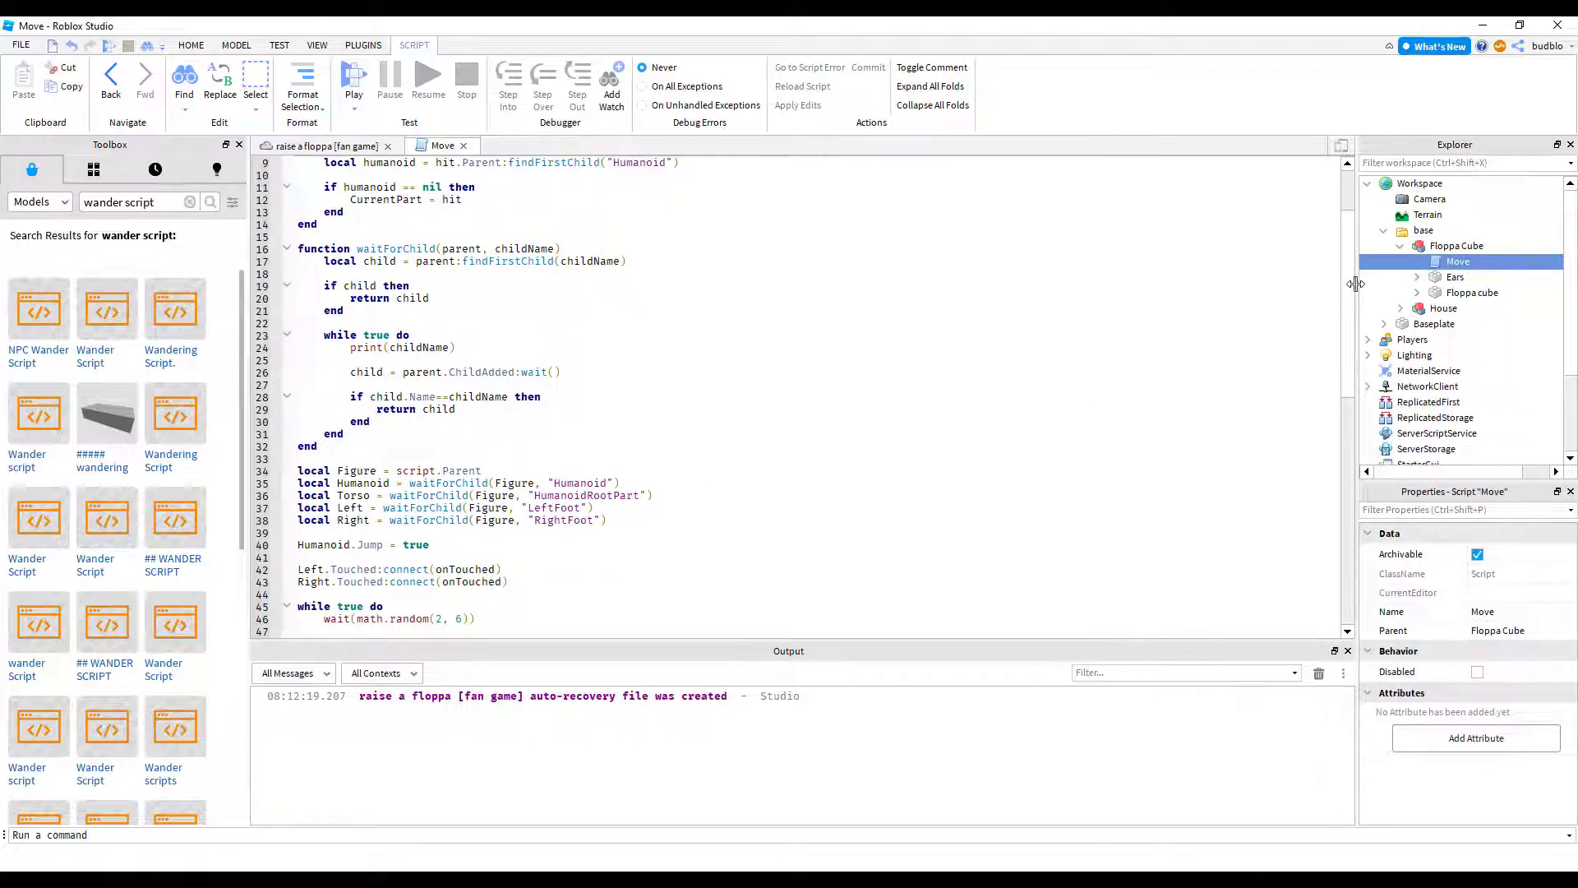
key(Delete)
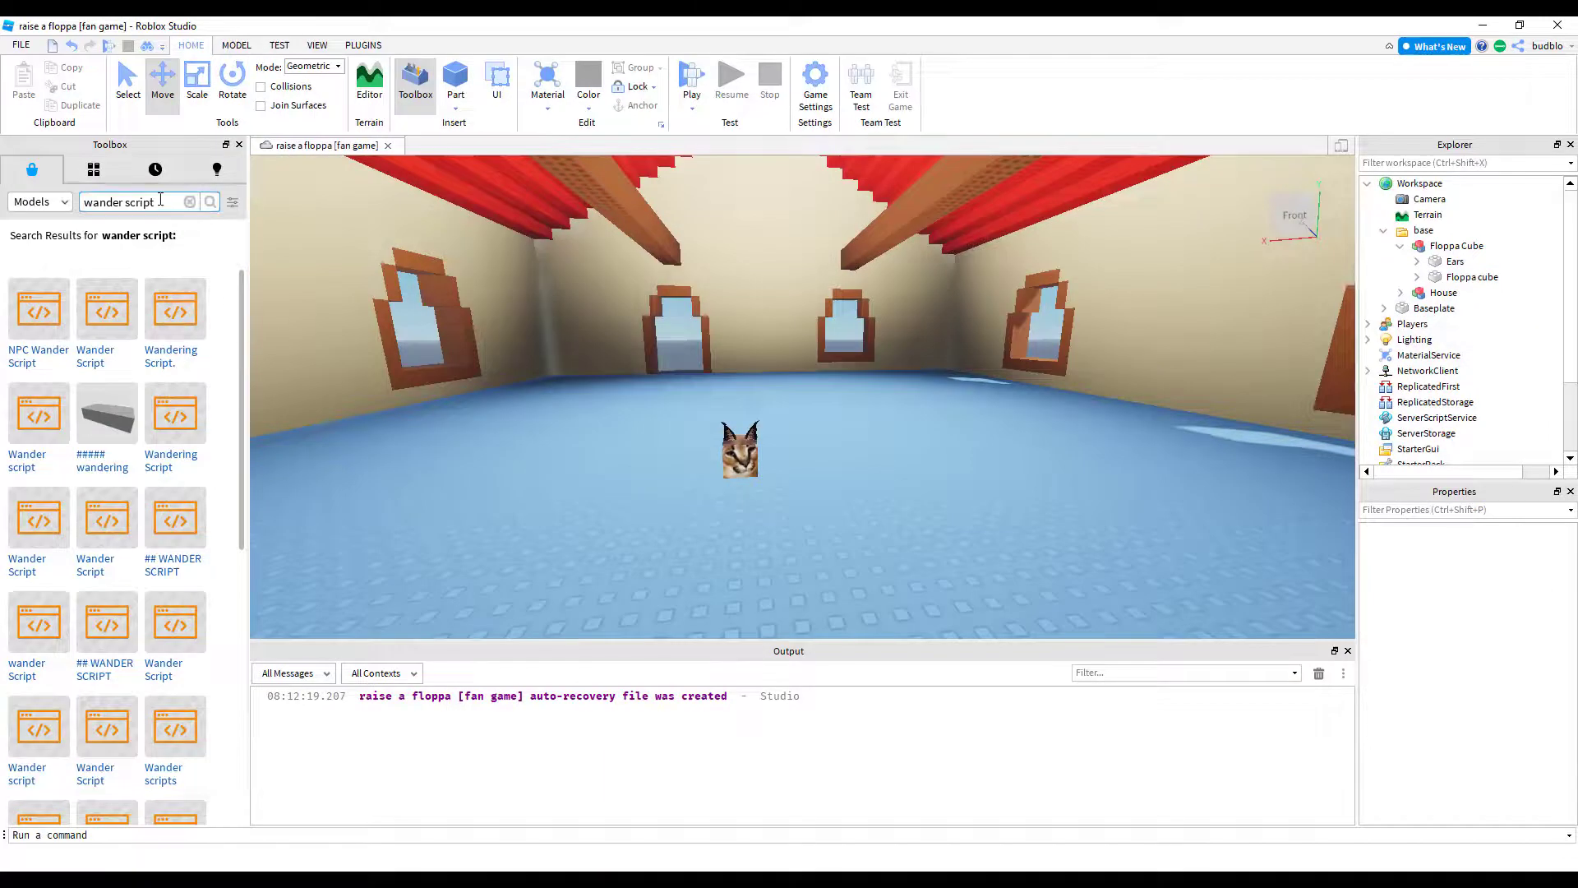
Step: Place the Floppa NPC model from the Toolbox on the house floor and delete the old Floppa Cube
click(190, 202)
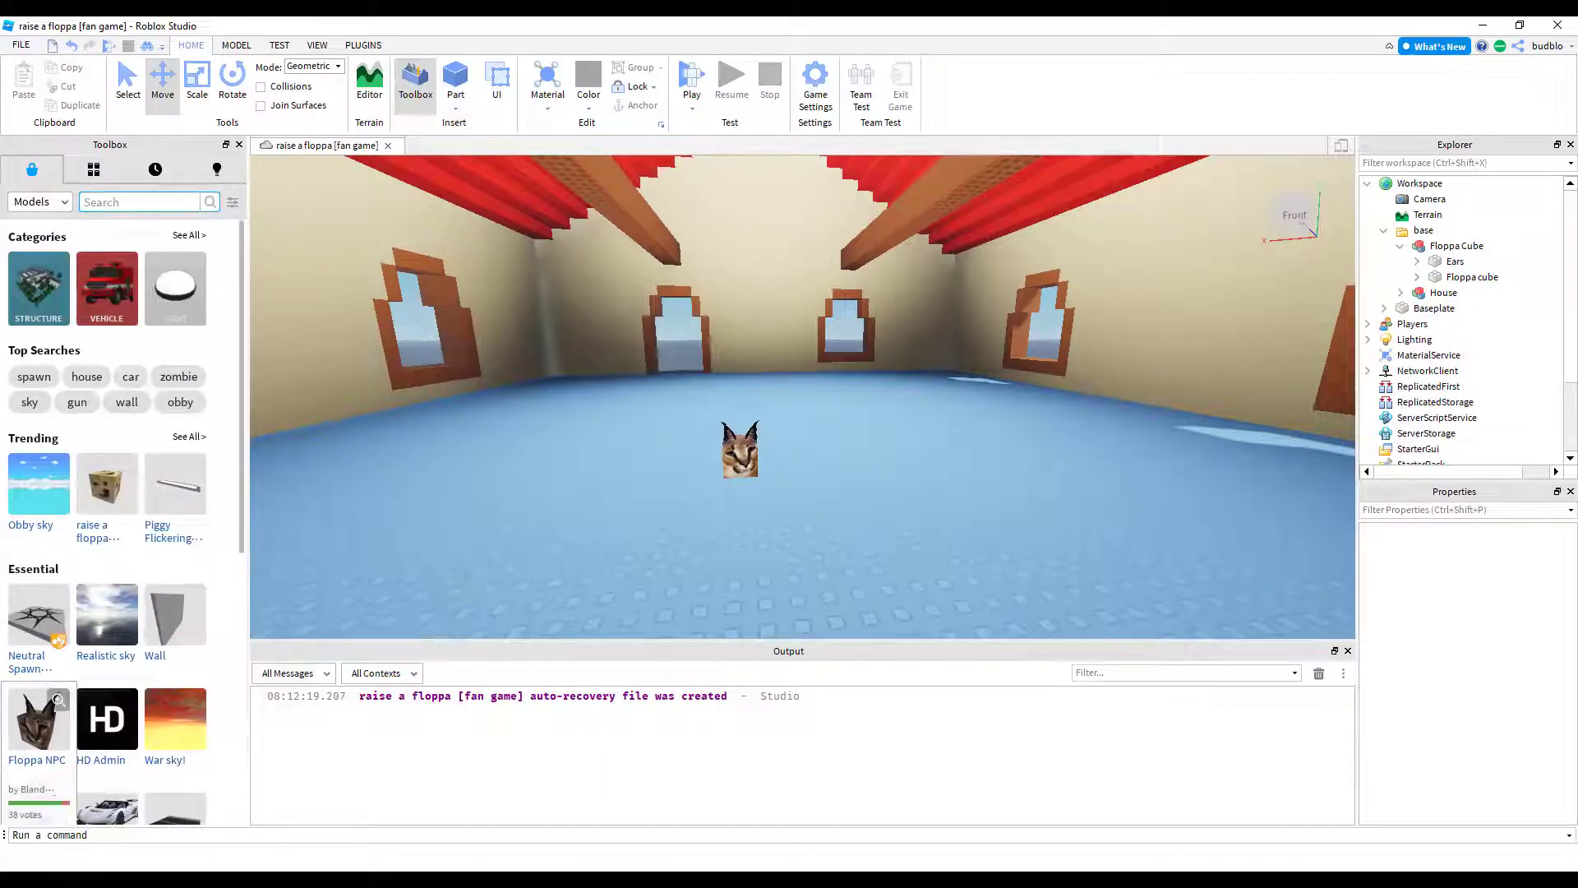
drag(37, 719, 682, 467)
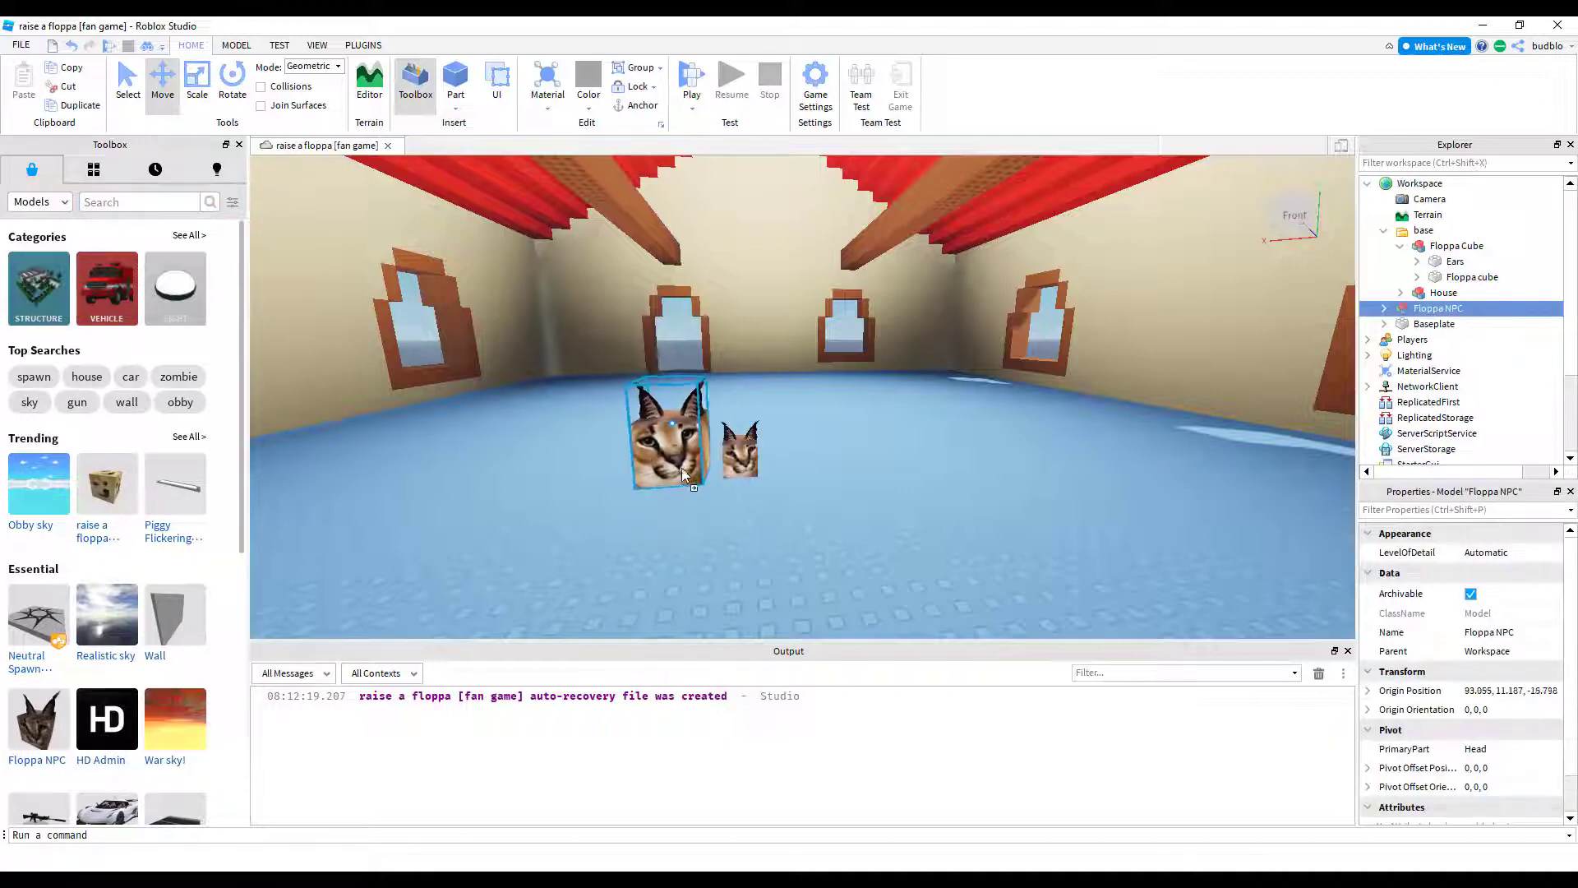
click(734, 465)
key(Delete)
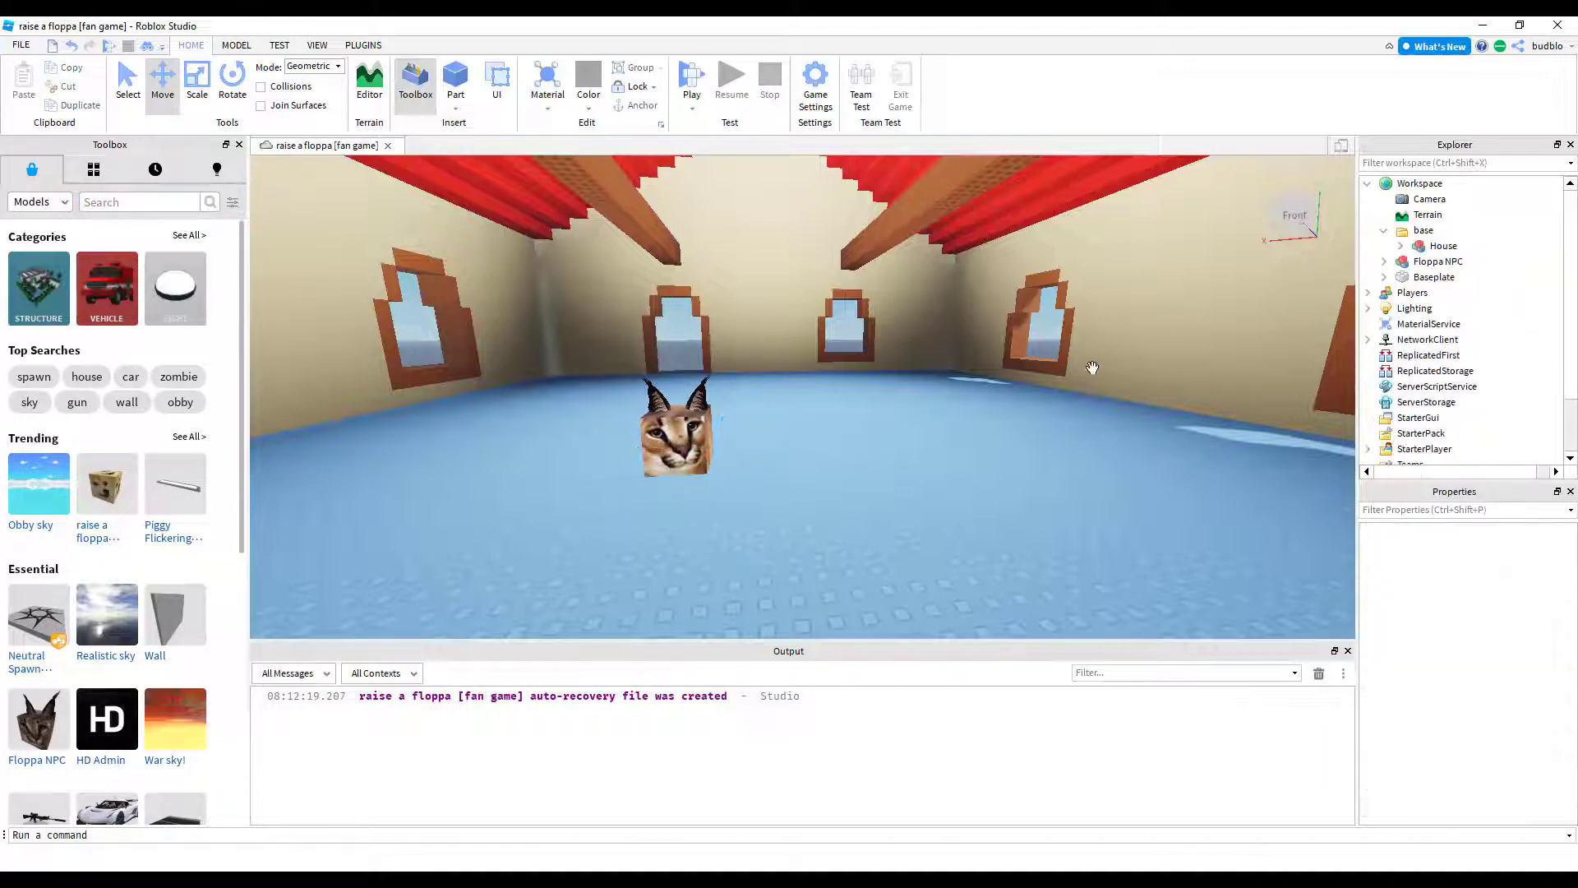
Step: Rename the Floppa NPC model to "Floppa"
click(1439, 261)
right_click(1439, 262)
click(1407, 364)
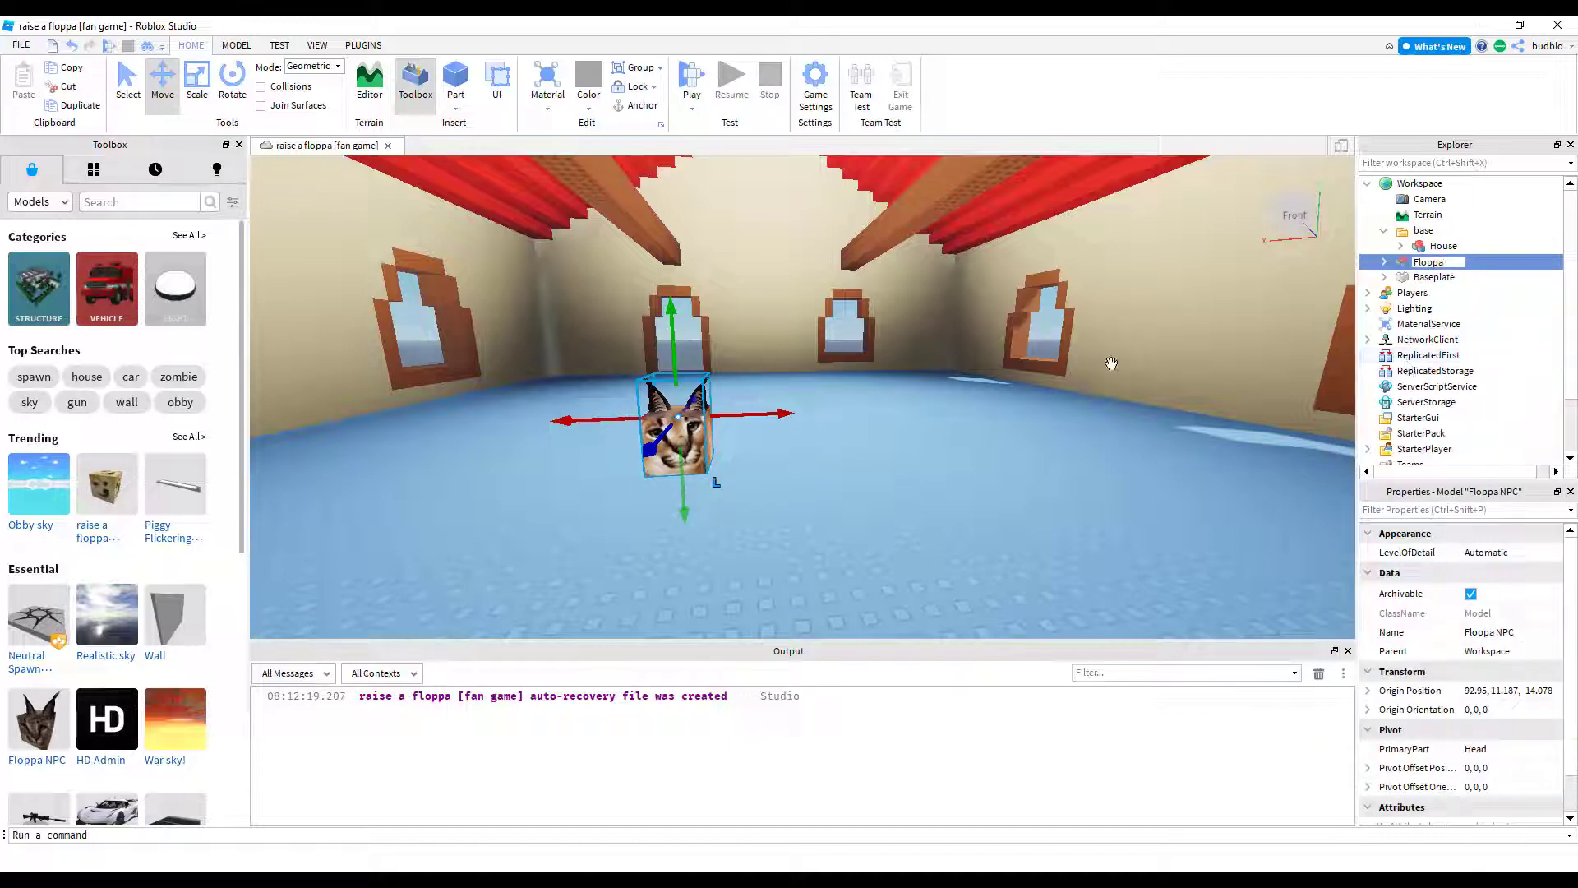
Step: Reposition the Floppa model on the house floor to about 81.4, 11.2, -9.5 and move it into the base folder
key(w)
right_drag(1060, 345, 920, 349)
click(1043, 354)
key(s)
right_drag(825, 347, 832, 348)
drag(832, 349, 884, 362)
right_drag(1003, 337, 1011, 368)
key(s)
key(w)
mouse_move(1414, 262)
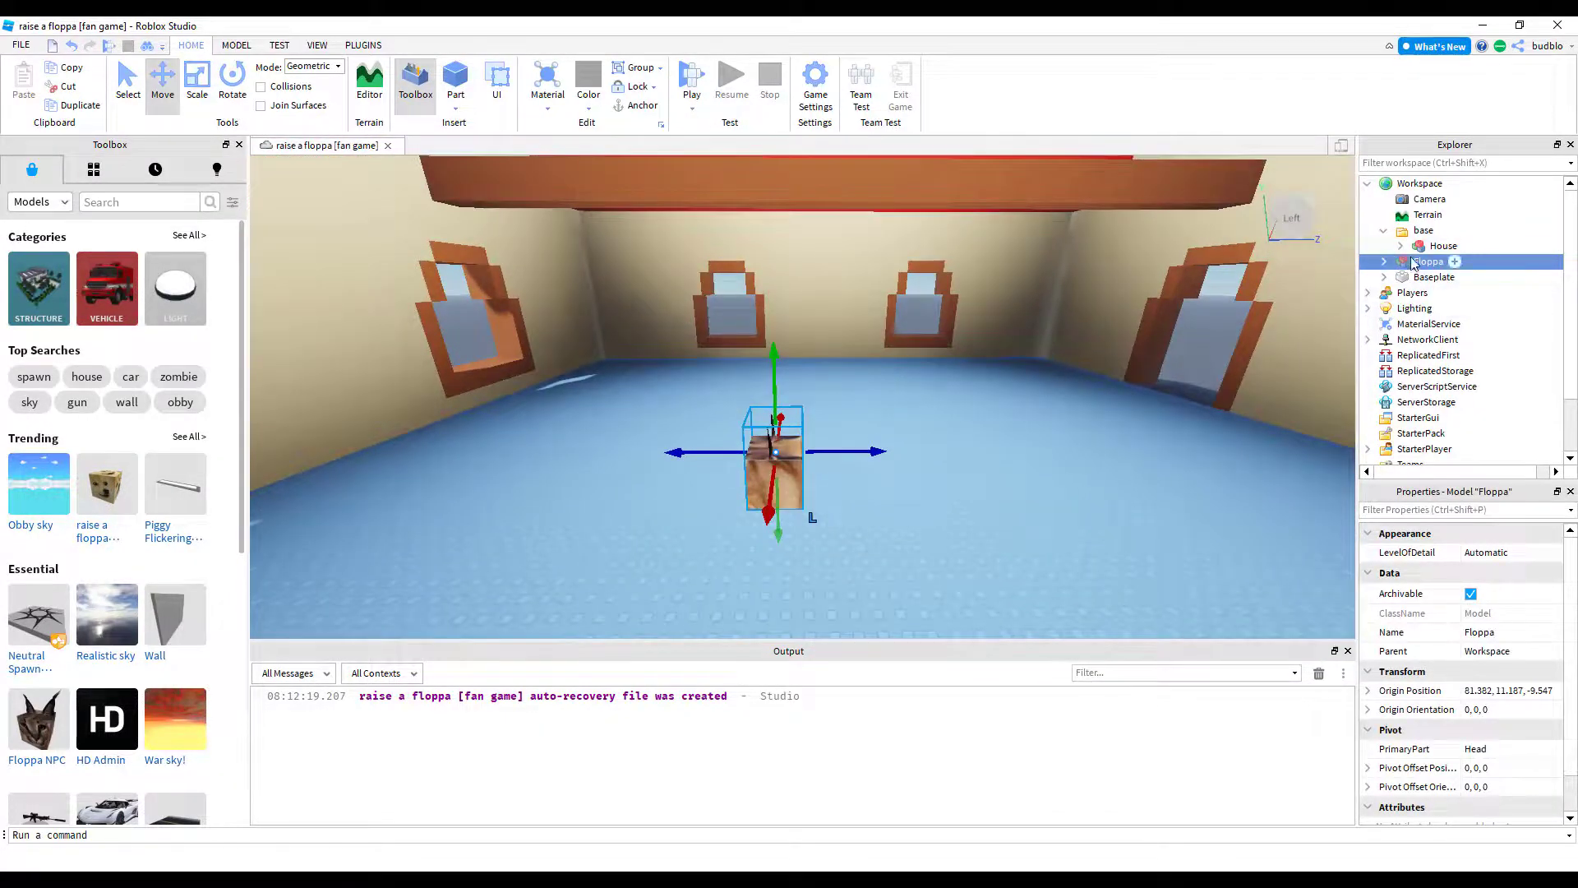
drag(1416, 265, 1402, 235)
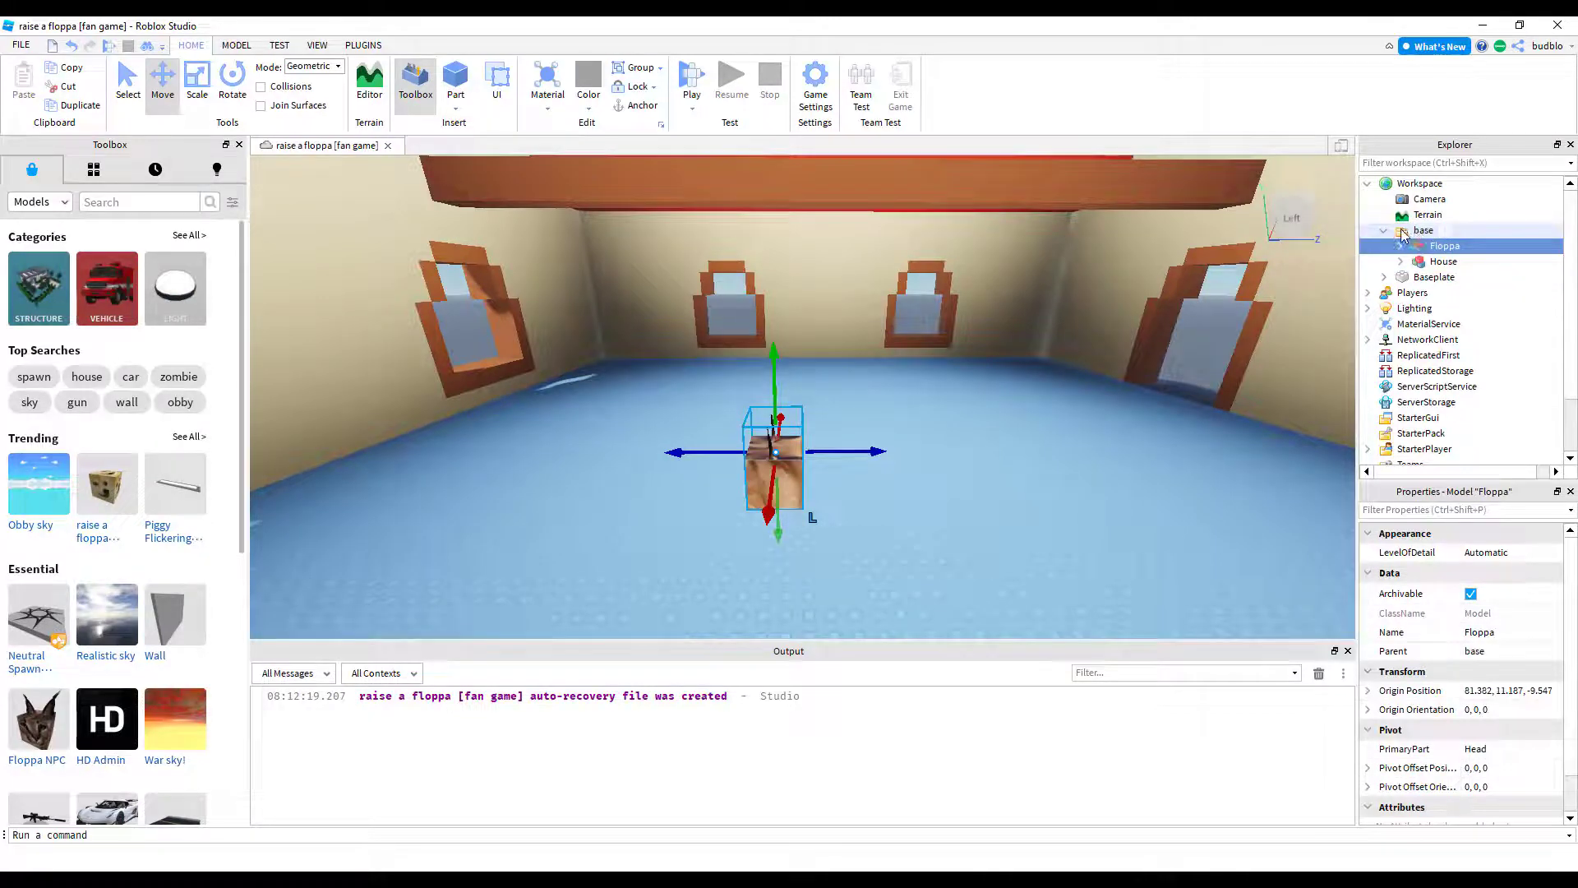
click(1384, 233)
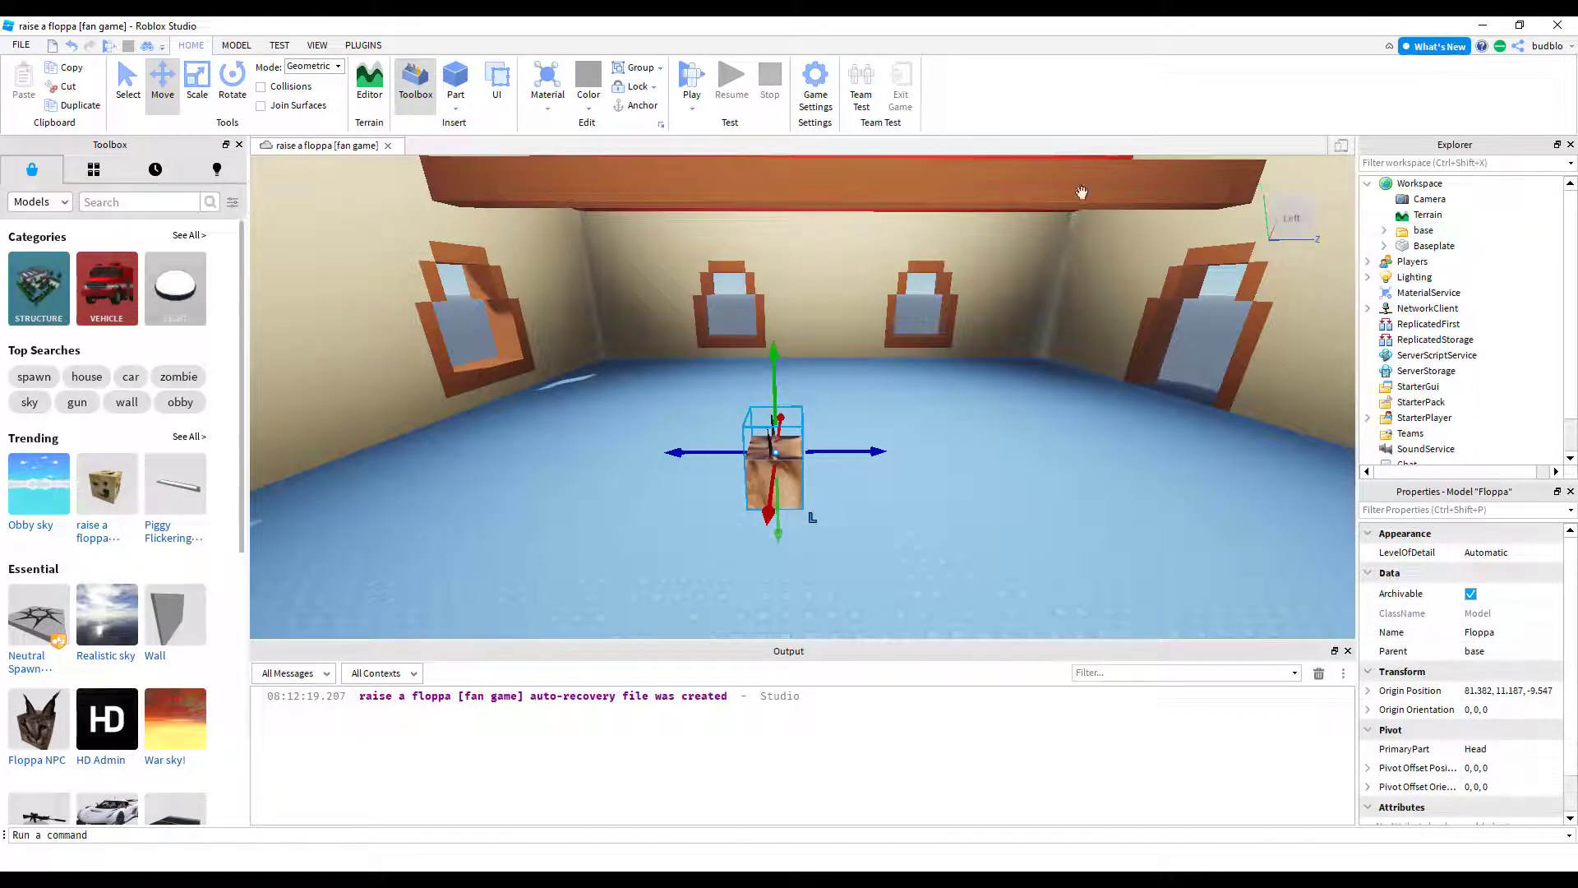
Step: Playtest the game, walk the character up to the house's outer wall, and end the test
click(690, 78)
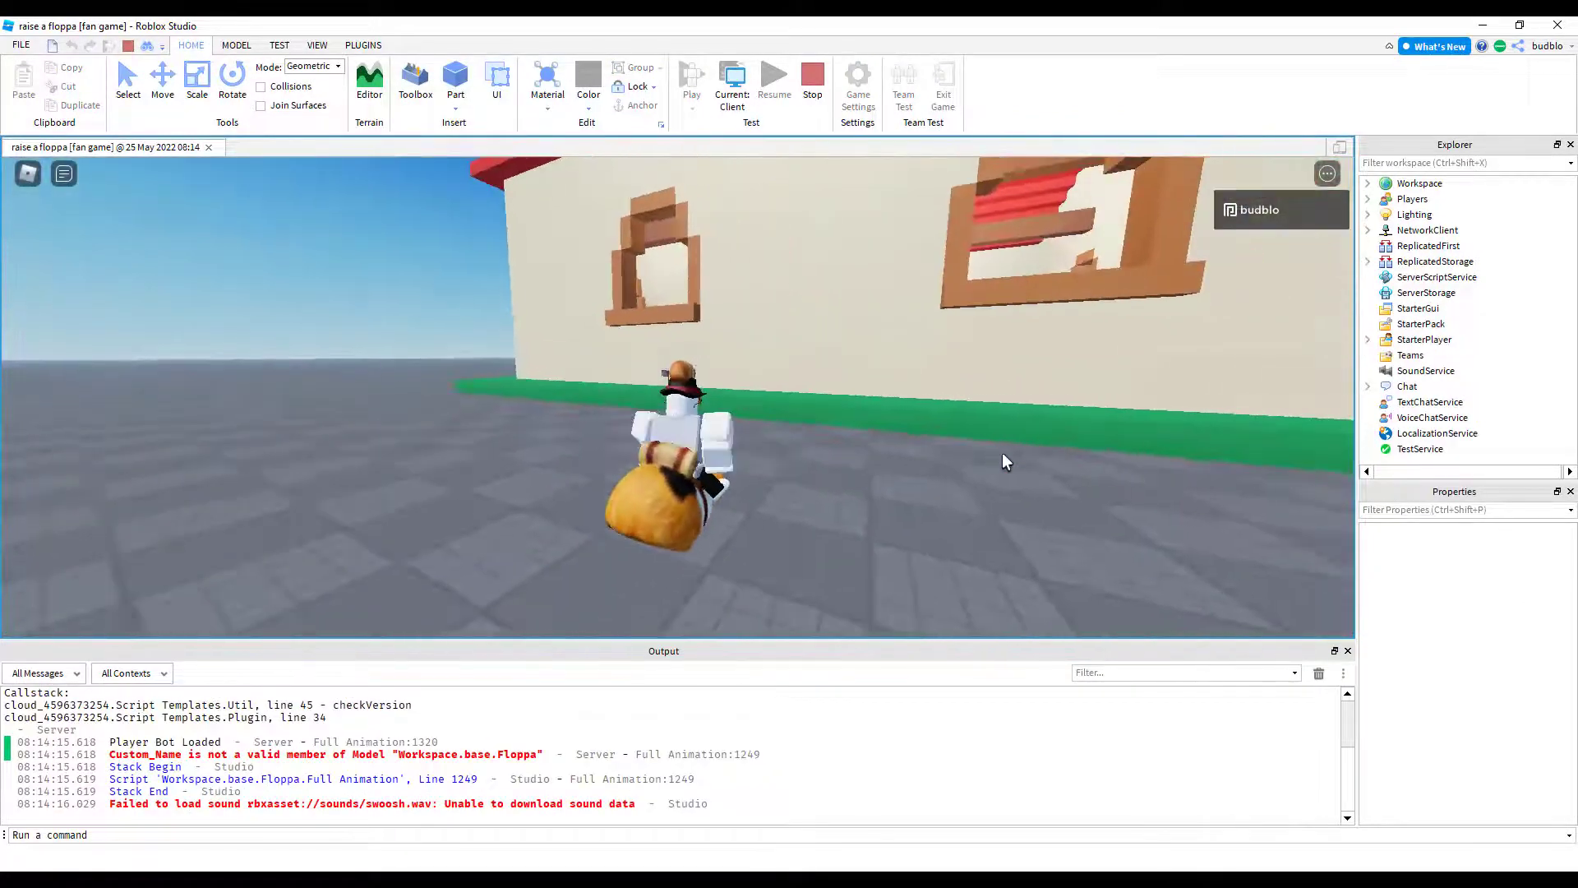
right_drag(1003, 452, 1003, 452)
key(w)
key(d)
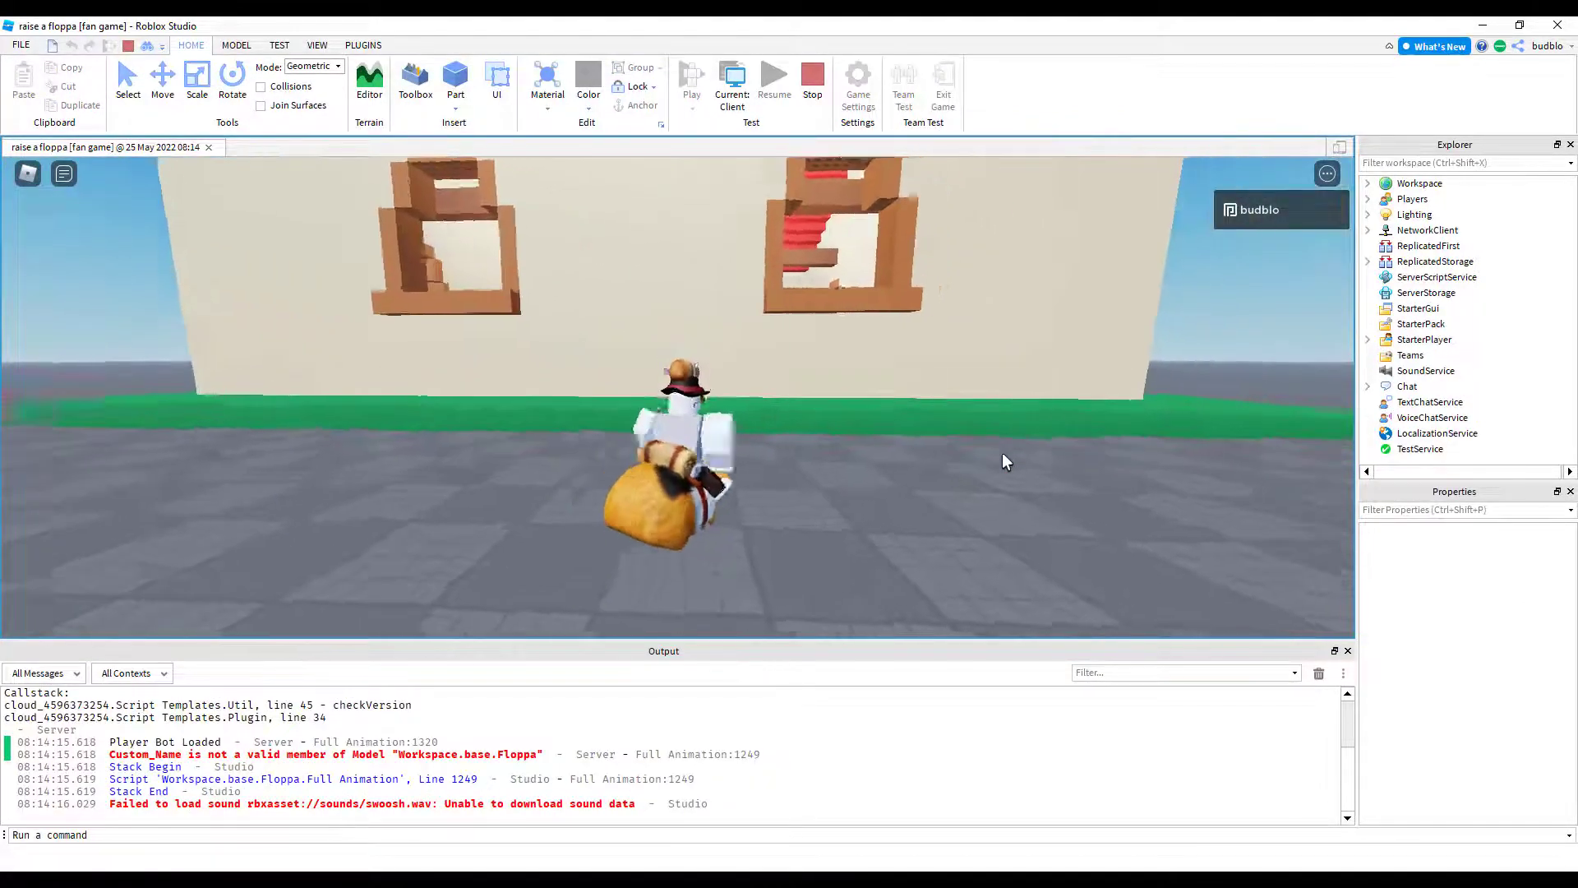
key(s)
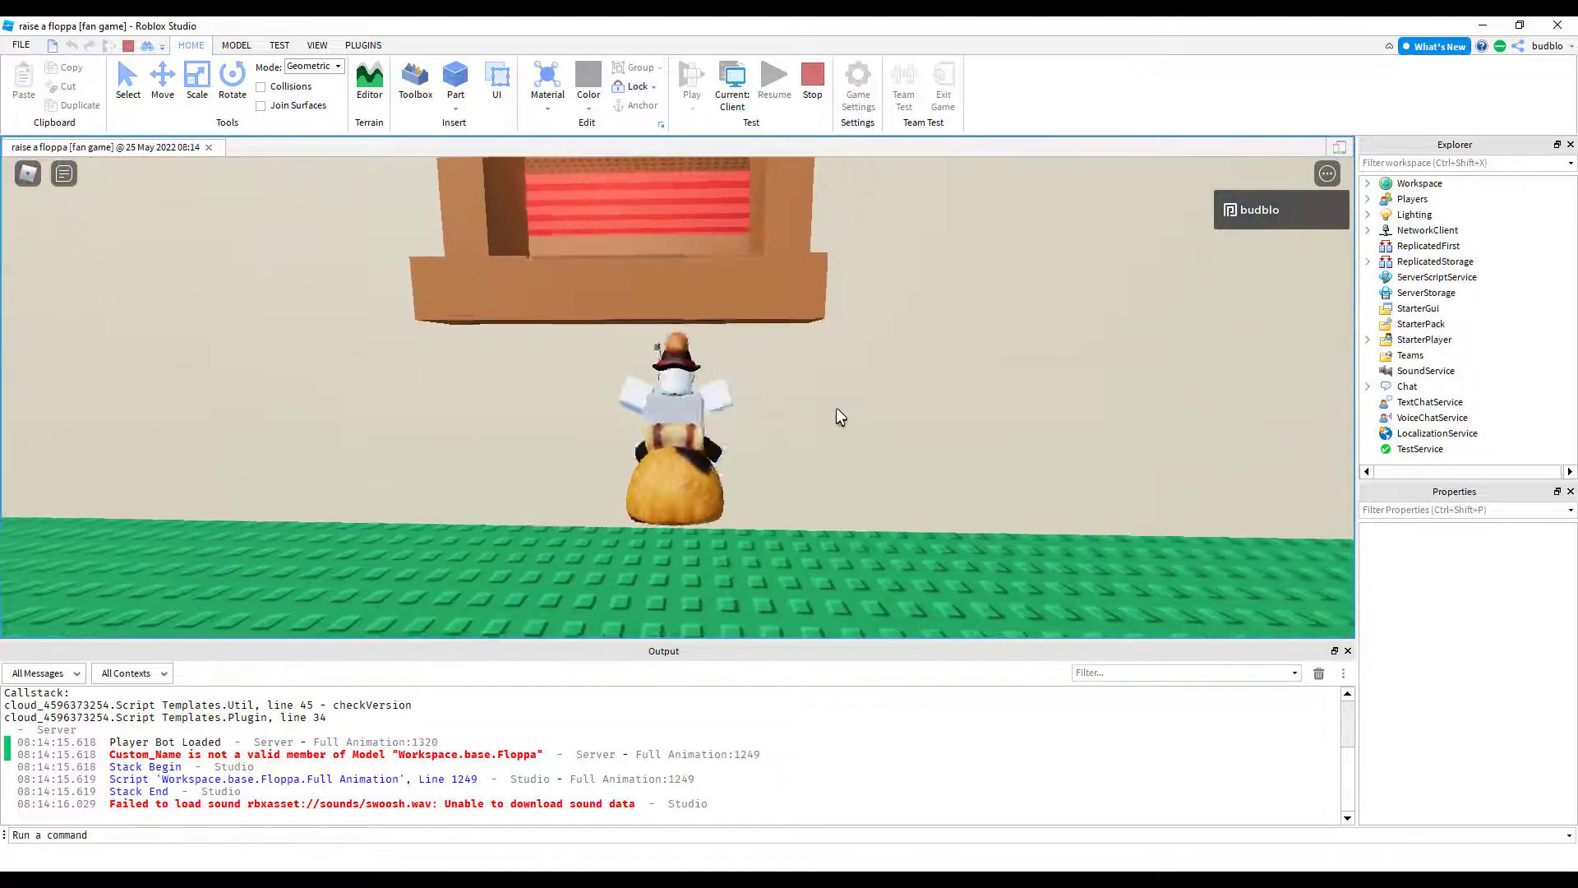
click(813, 82)
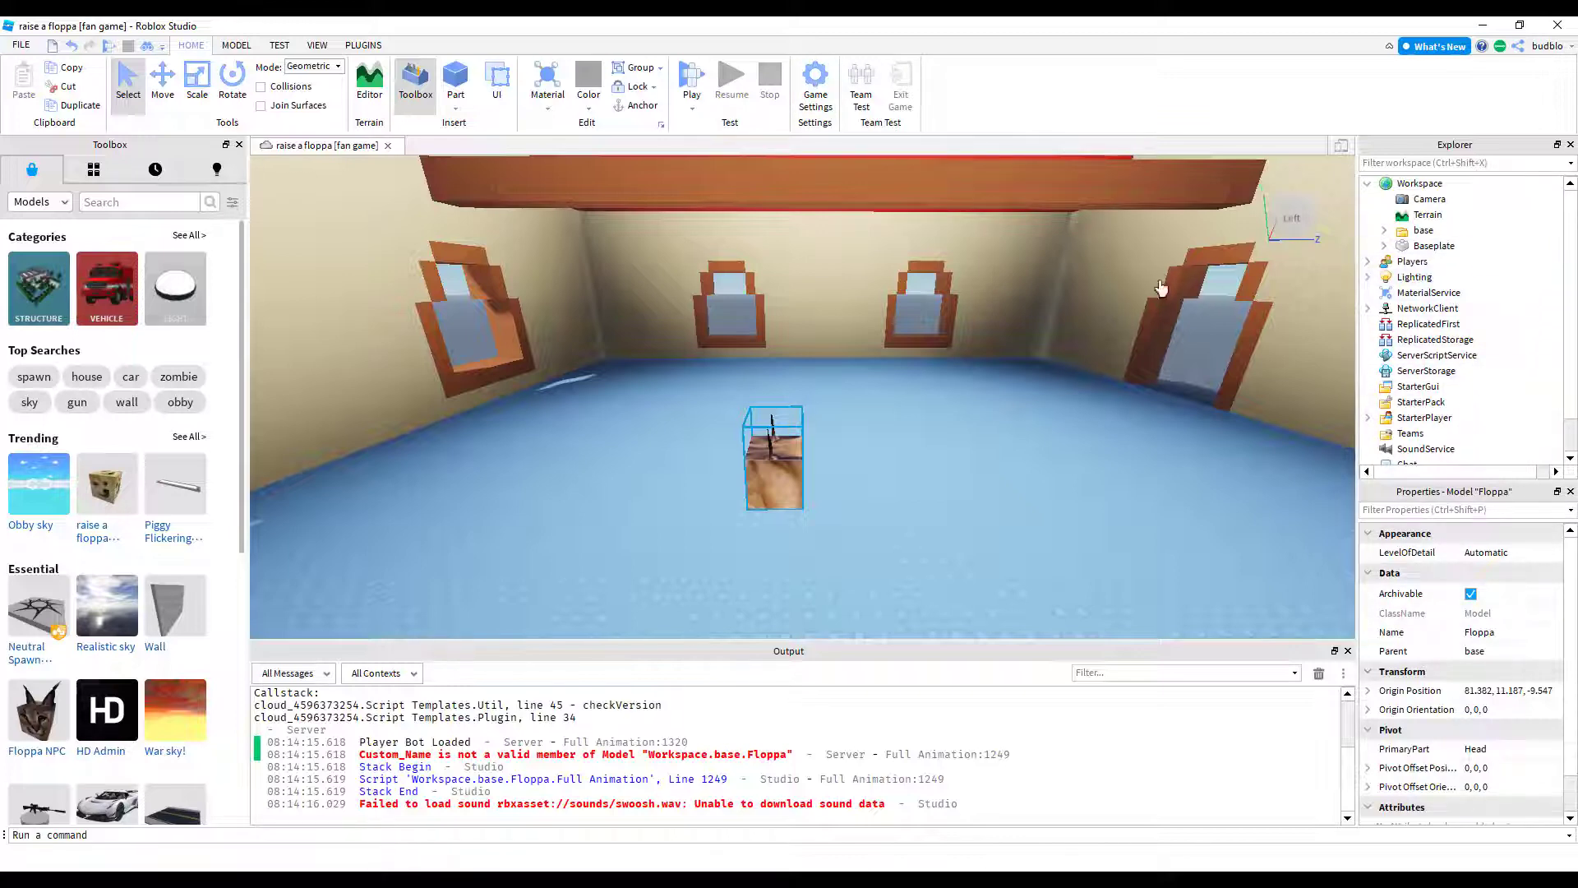
Step: Place a Neutral Spawn Location from the Toolbox on the house floor behind Floppa and delete its decal
drag(35, 612, 802, 399)
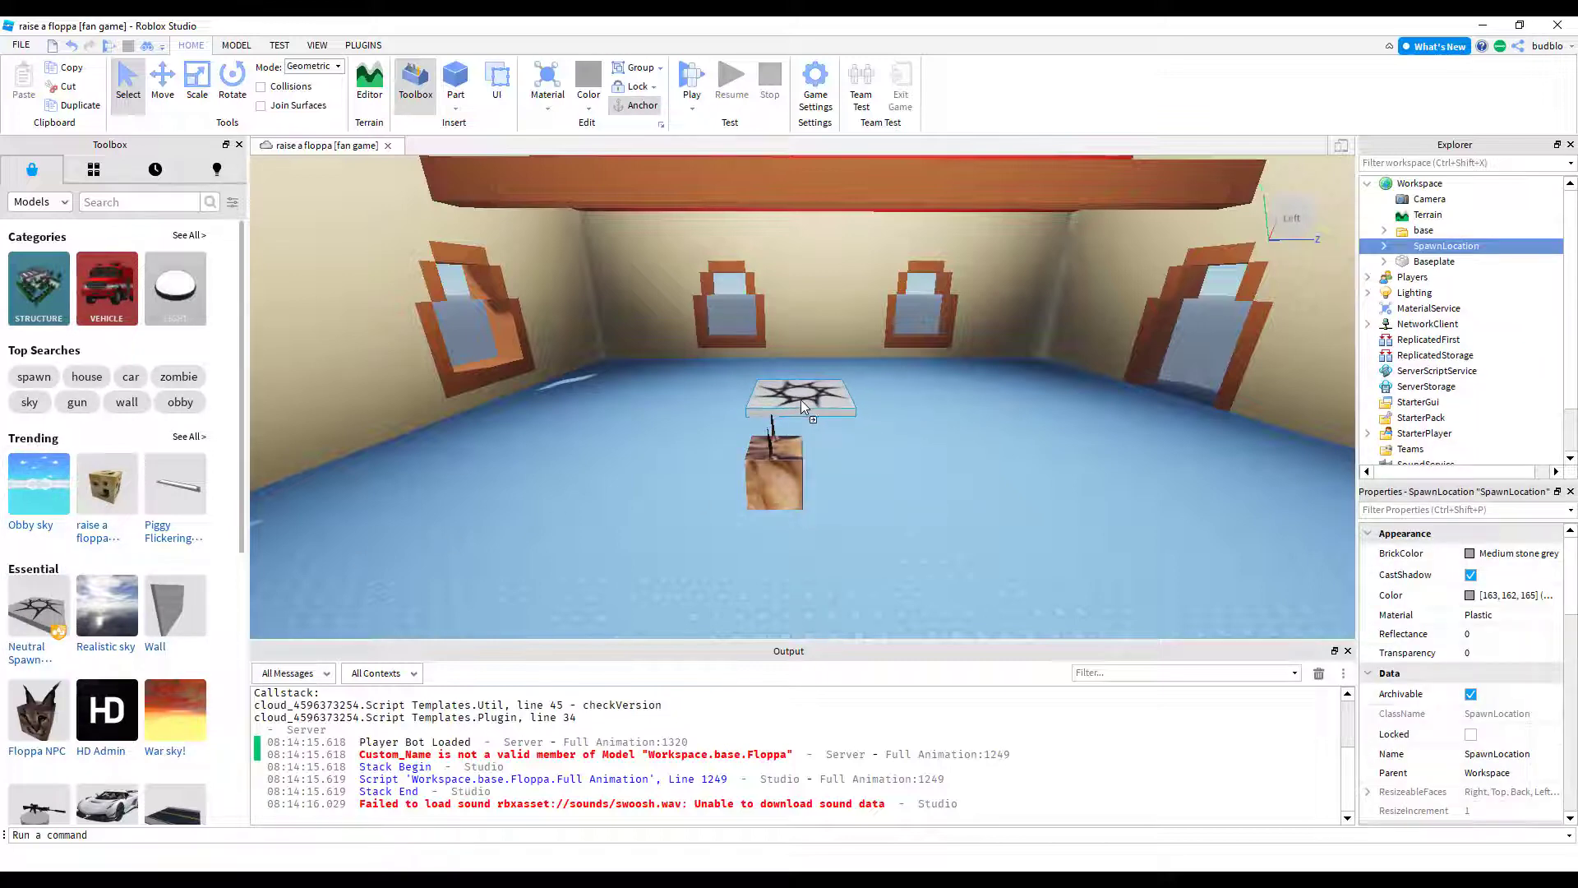
click(1384, 247)
click(1438, 261)
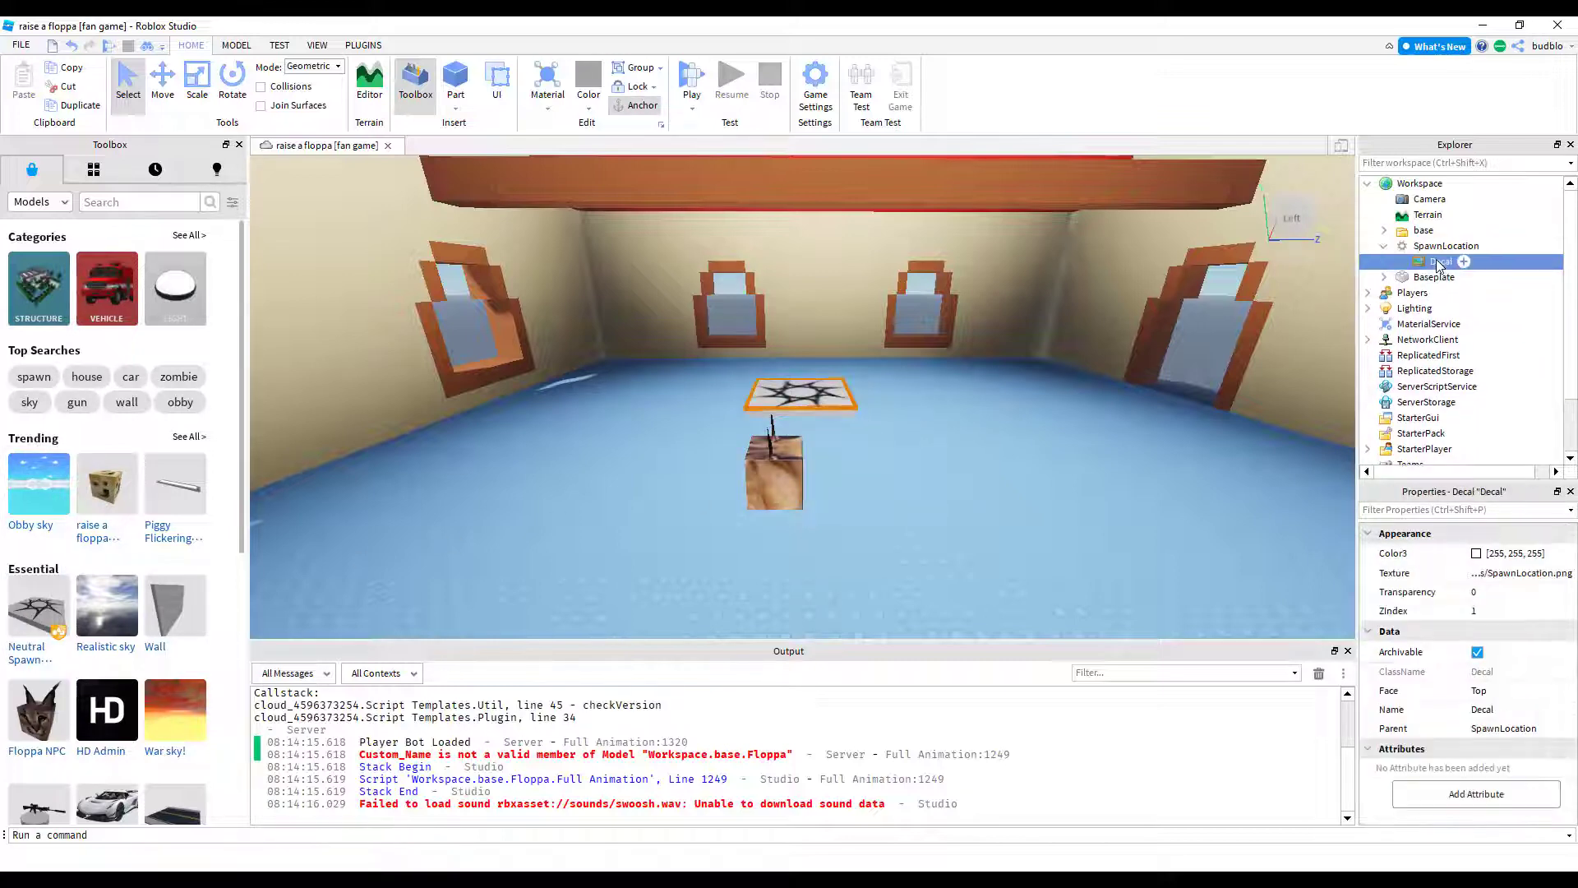
key(Delete)
Step: Set the SpawnLocation's transparency to 1
click(1445, 246)
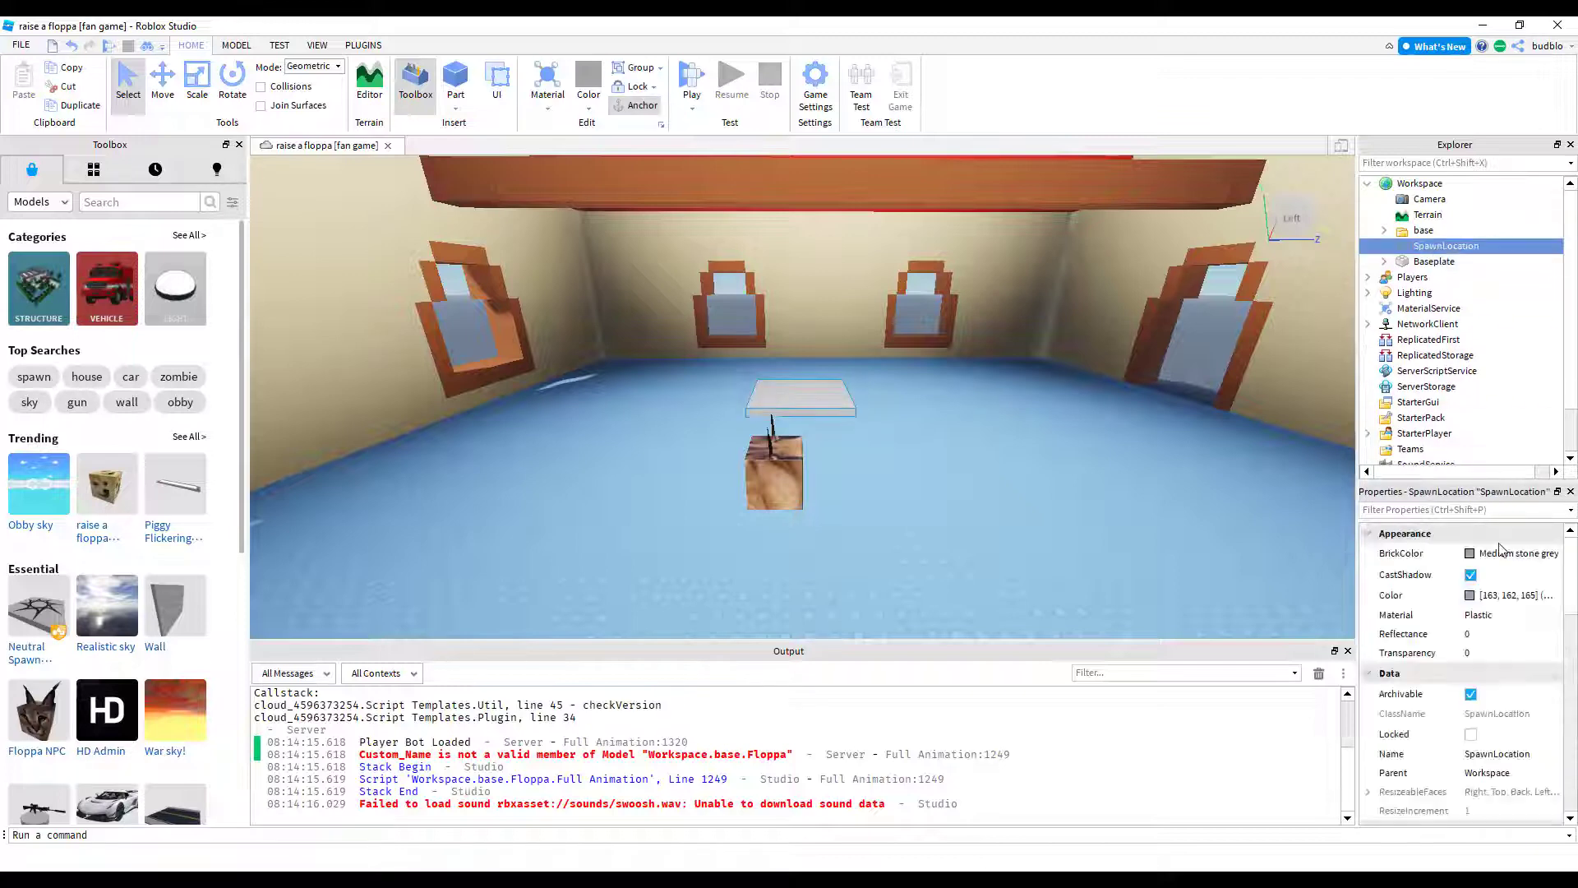
click(1484, 653)
text(1)
Step: Move the SpawnLocation across the floor to Floppa's spot and put it in the base folder
drag(805, 399, 817, 503)
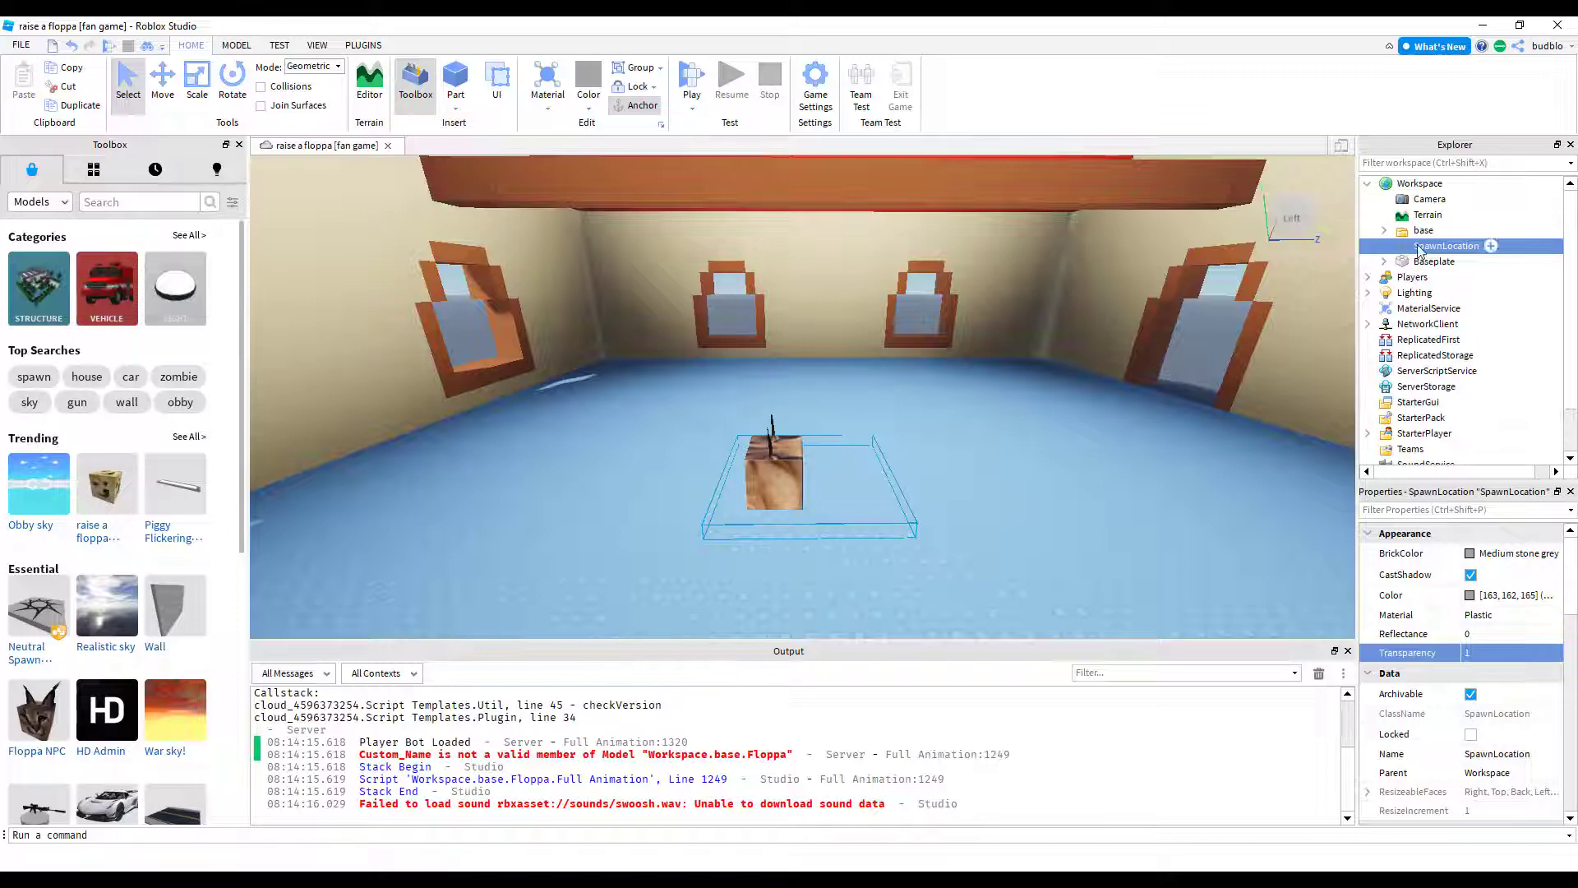
drag(1420, 249, 1420, 234)
key(s)
key(d)
right_drag(1114, 422, 1113, 428)
click(1093, 438)
key(w)
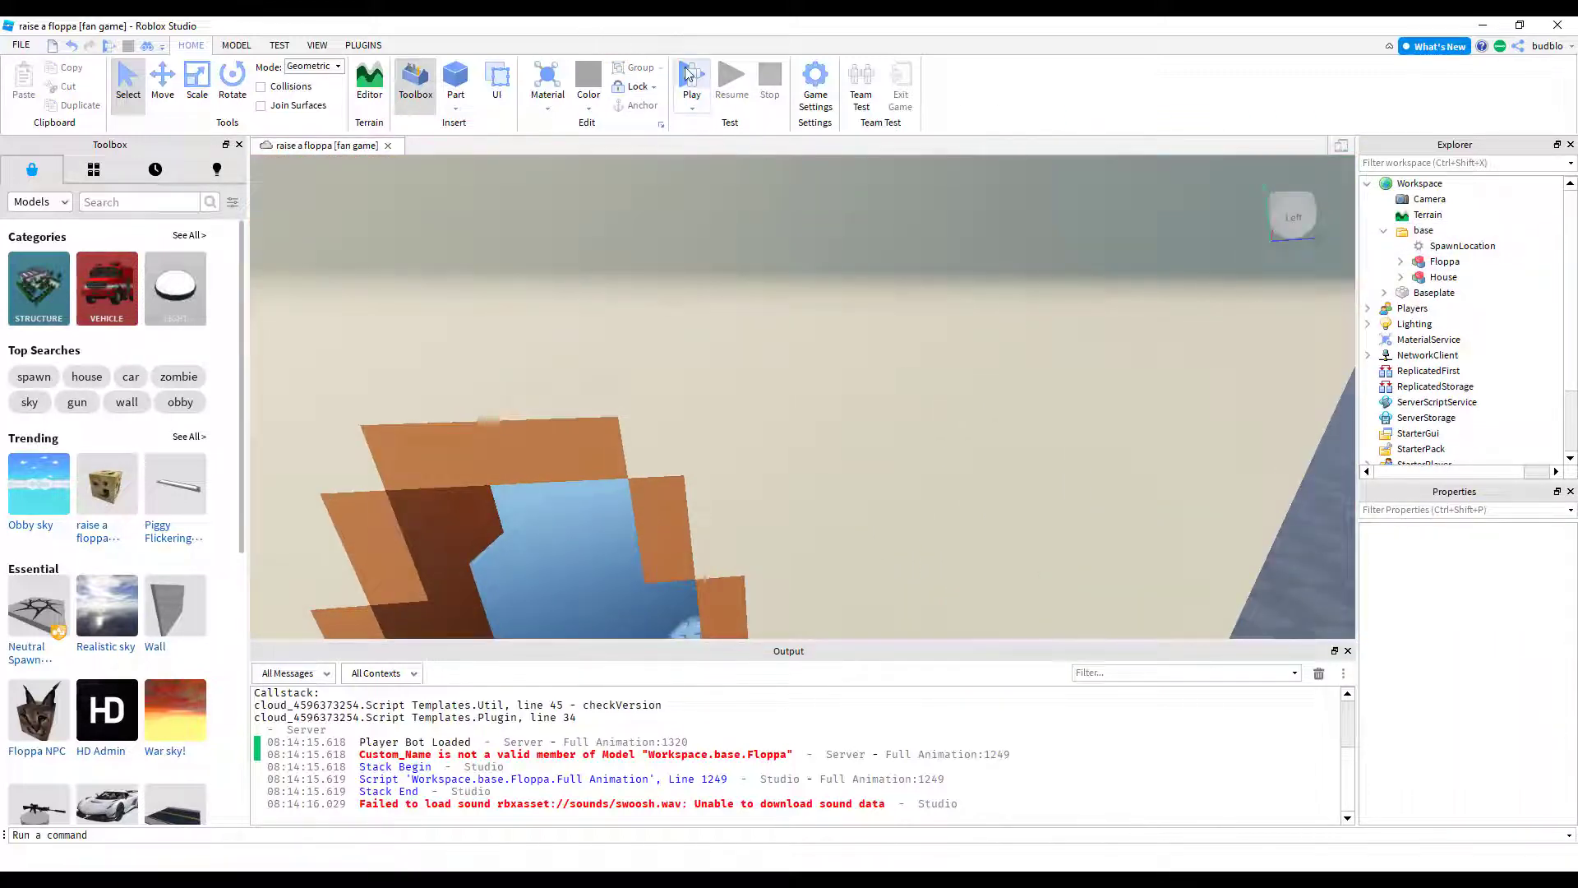
Step: Playtest the game and walk around inside the house to observe how Floppa wanders and follows its path
click(687, 73)
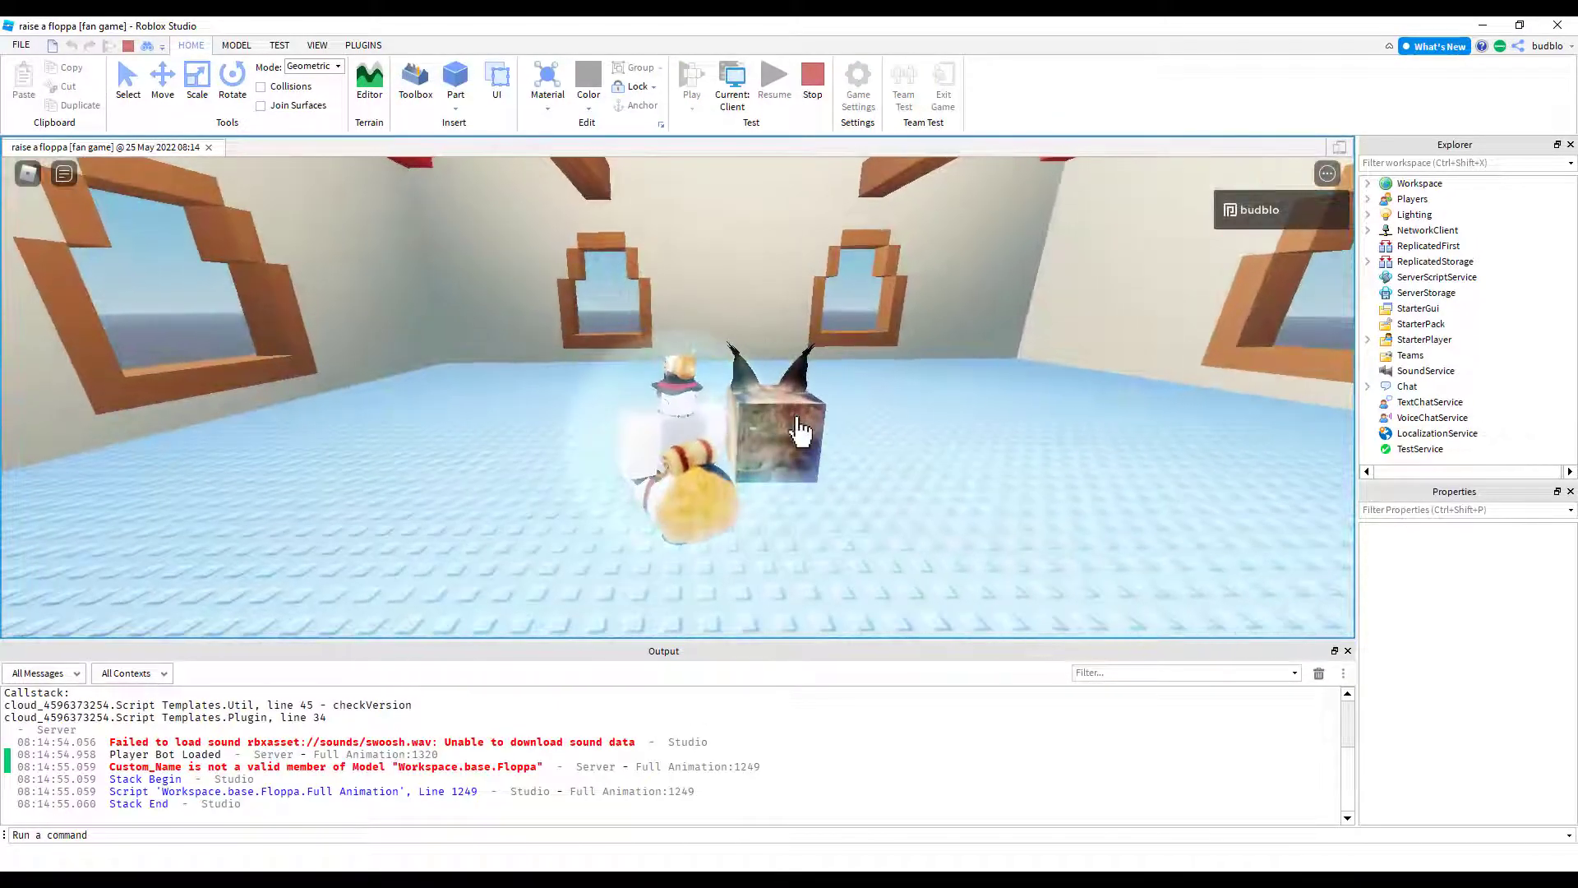
key(w)
right_drag(858, 507, 858, 506)
key(s)
key(s)
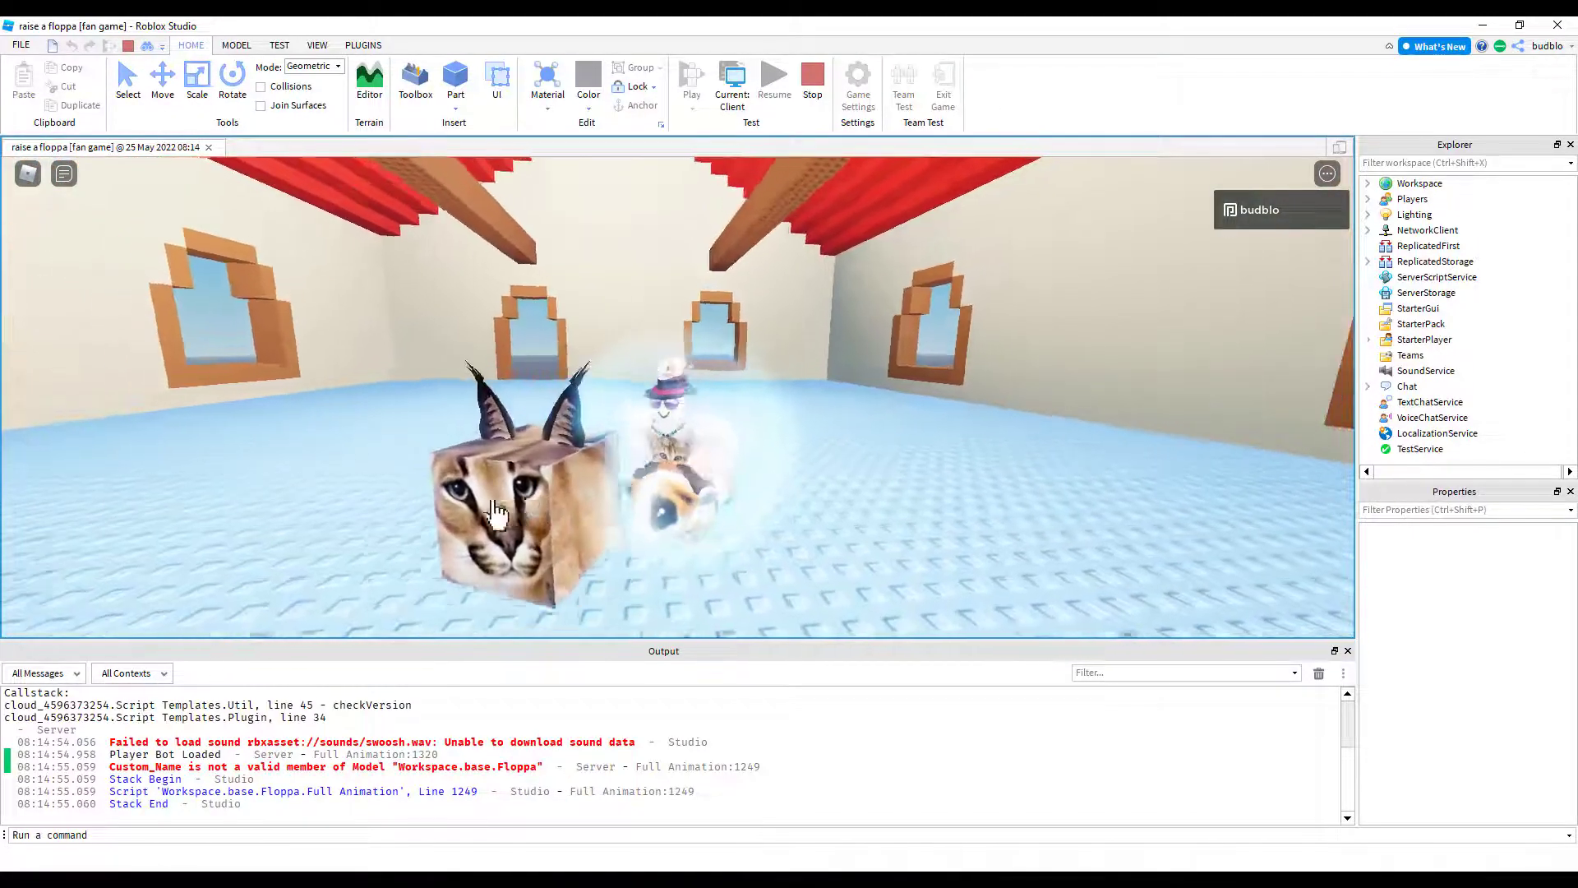
key(s)
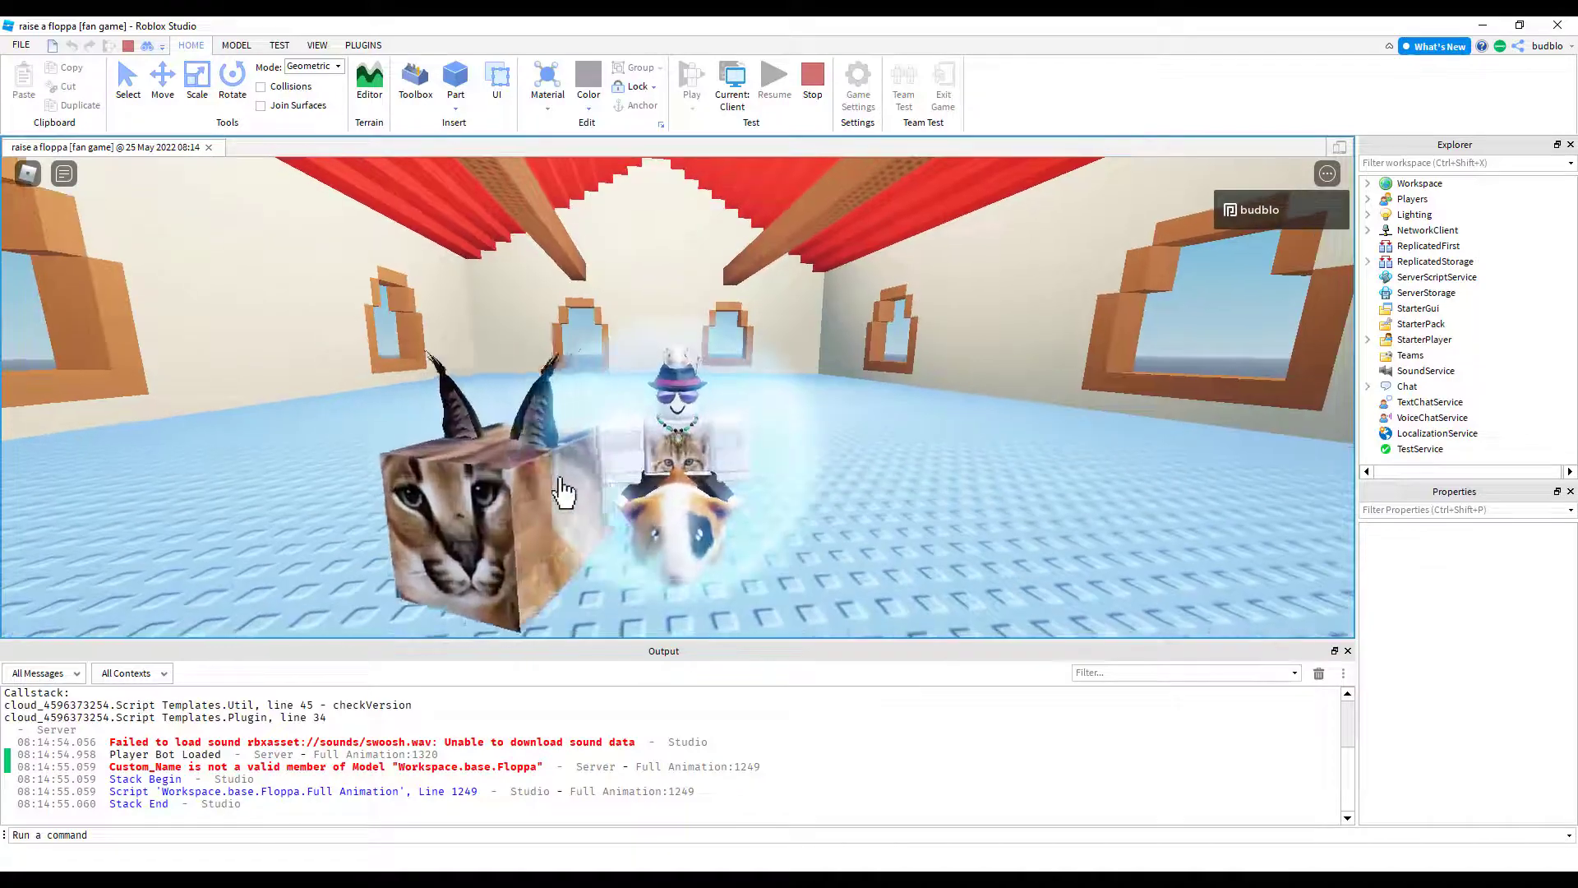
key(w)
right_drag(529, 482, 530, 483)
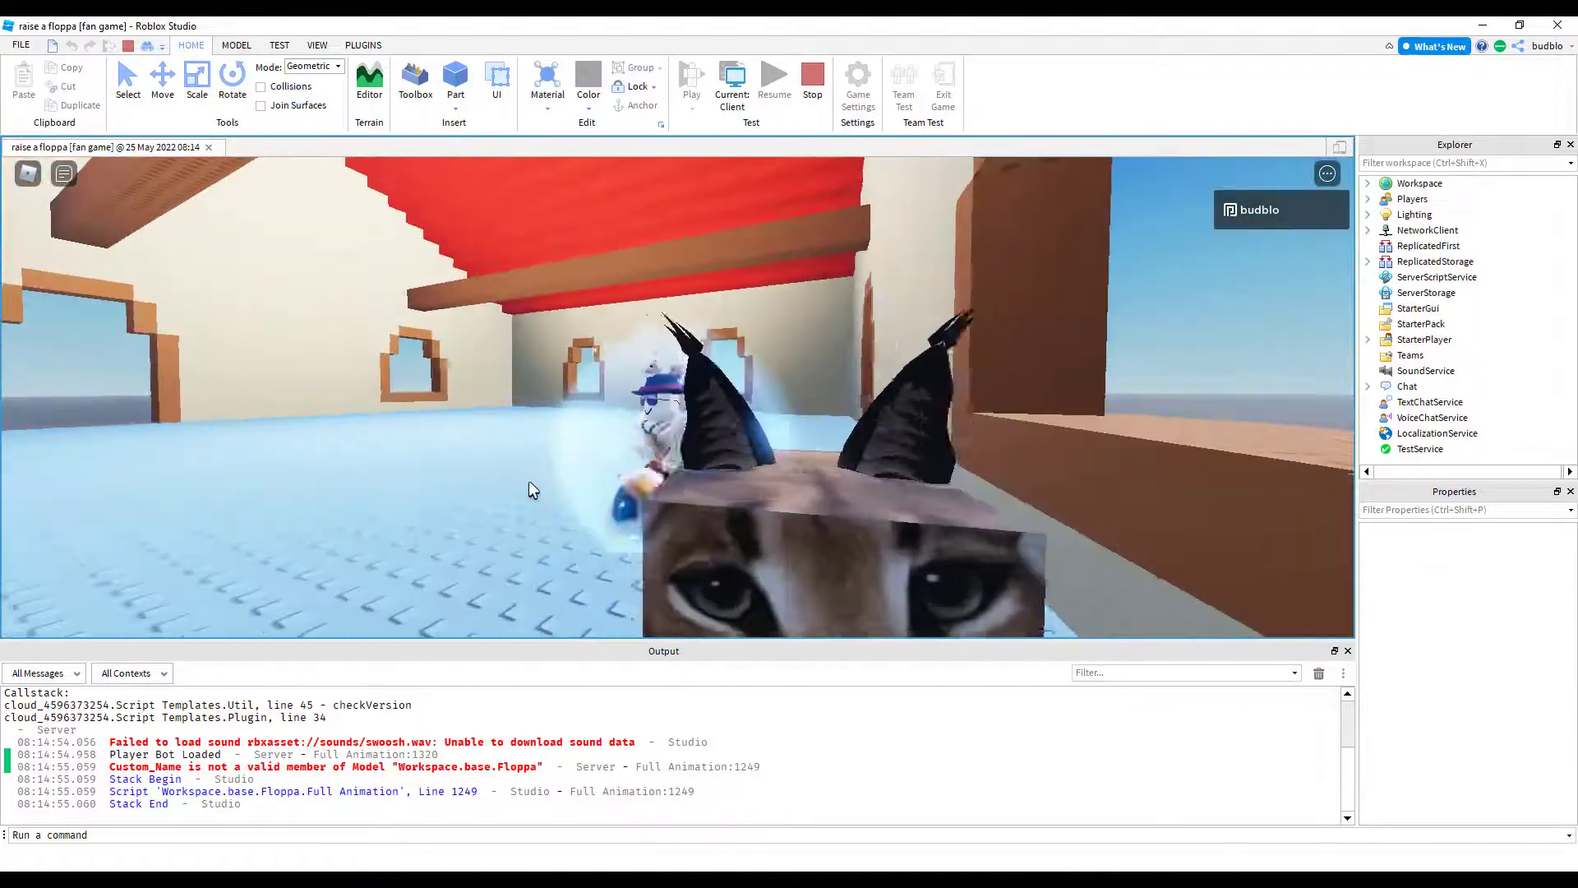
key(s)
key(s)
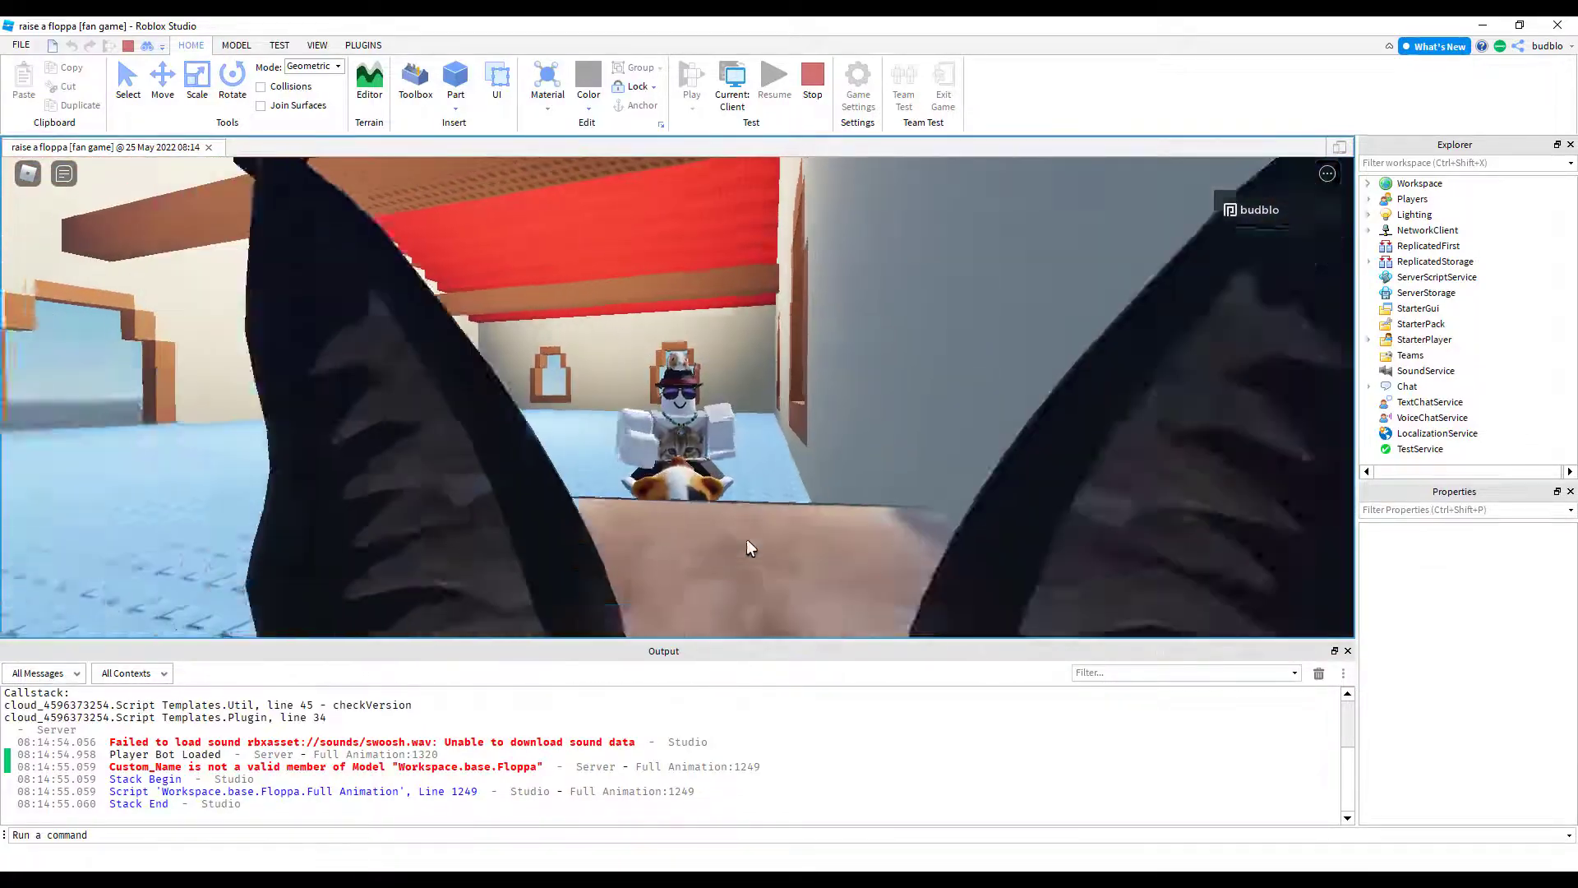
right_drag(718, 480, 718, 480)
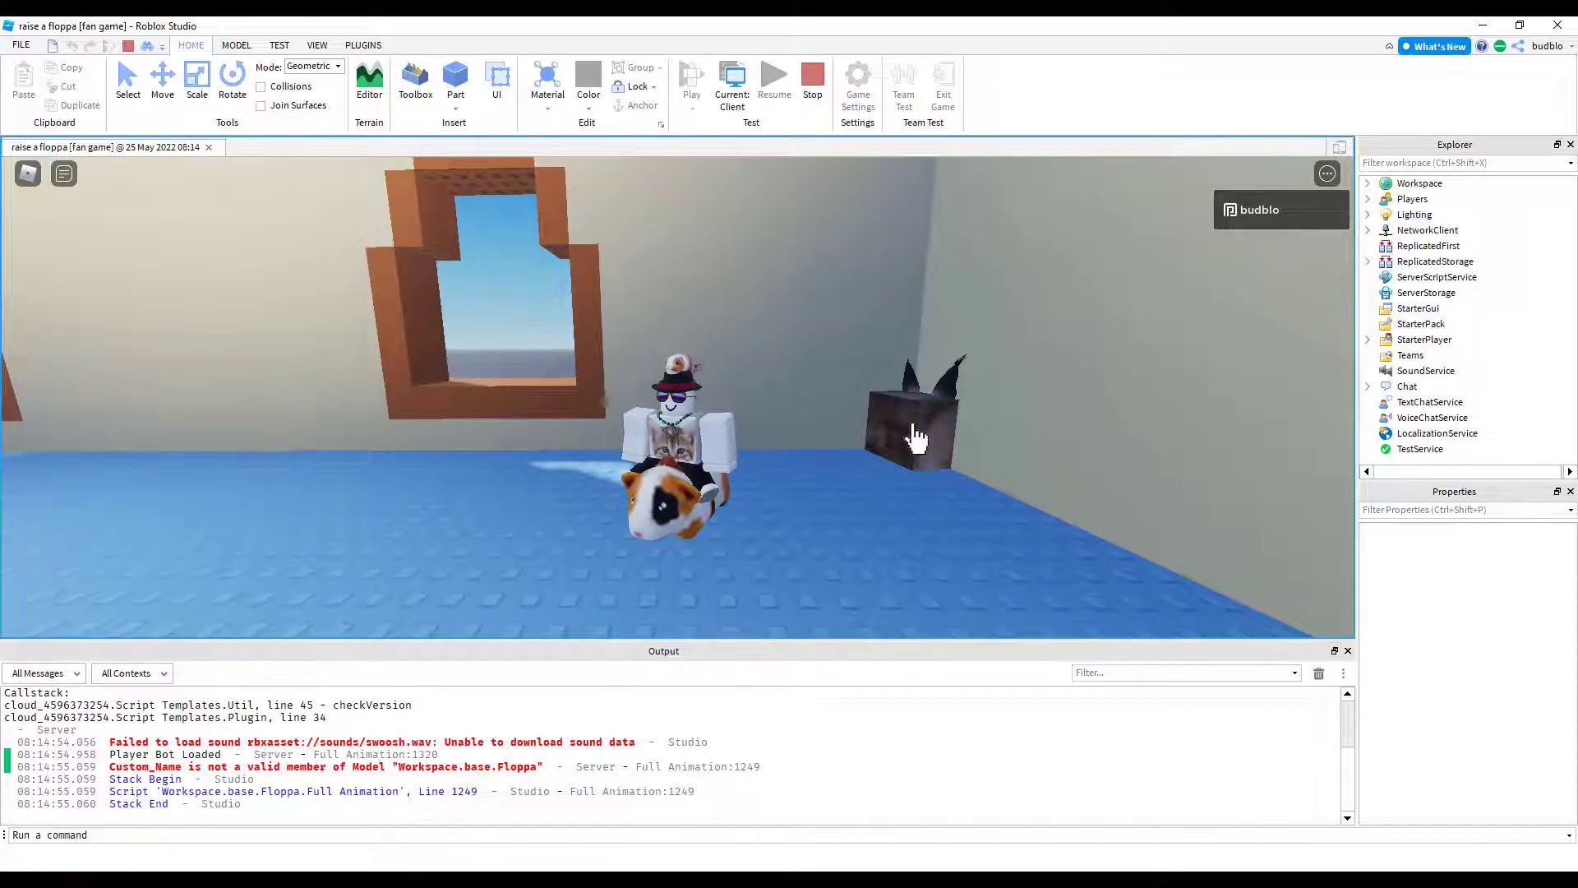
Step: Try interacting with Floppa in the corner of the house during the playtest, and end the test
click(915, 438)
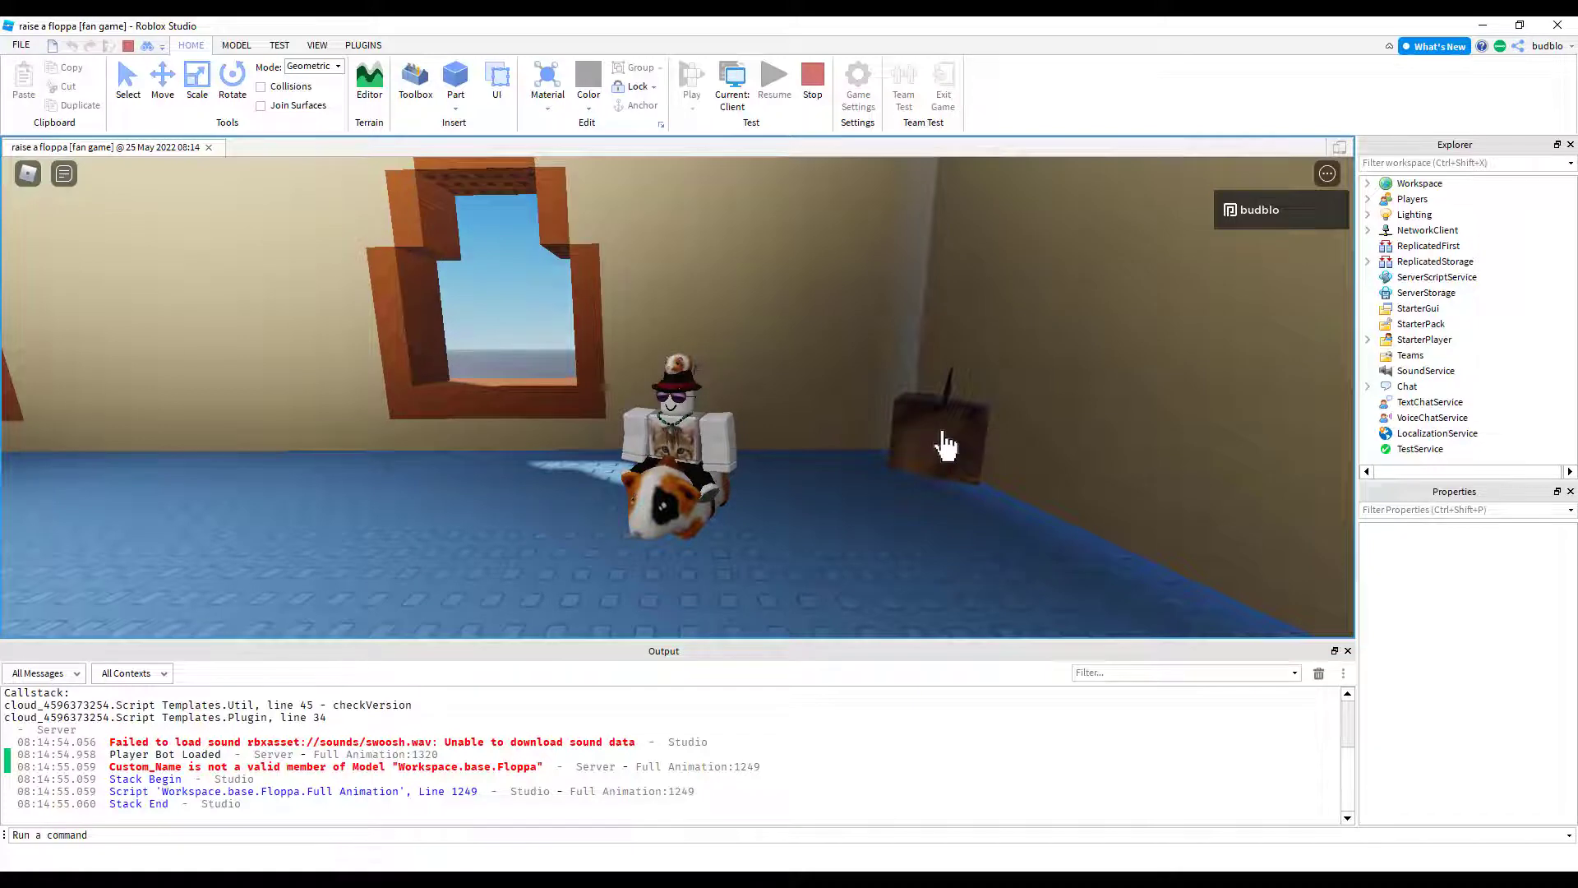
click(945, 444)
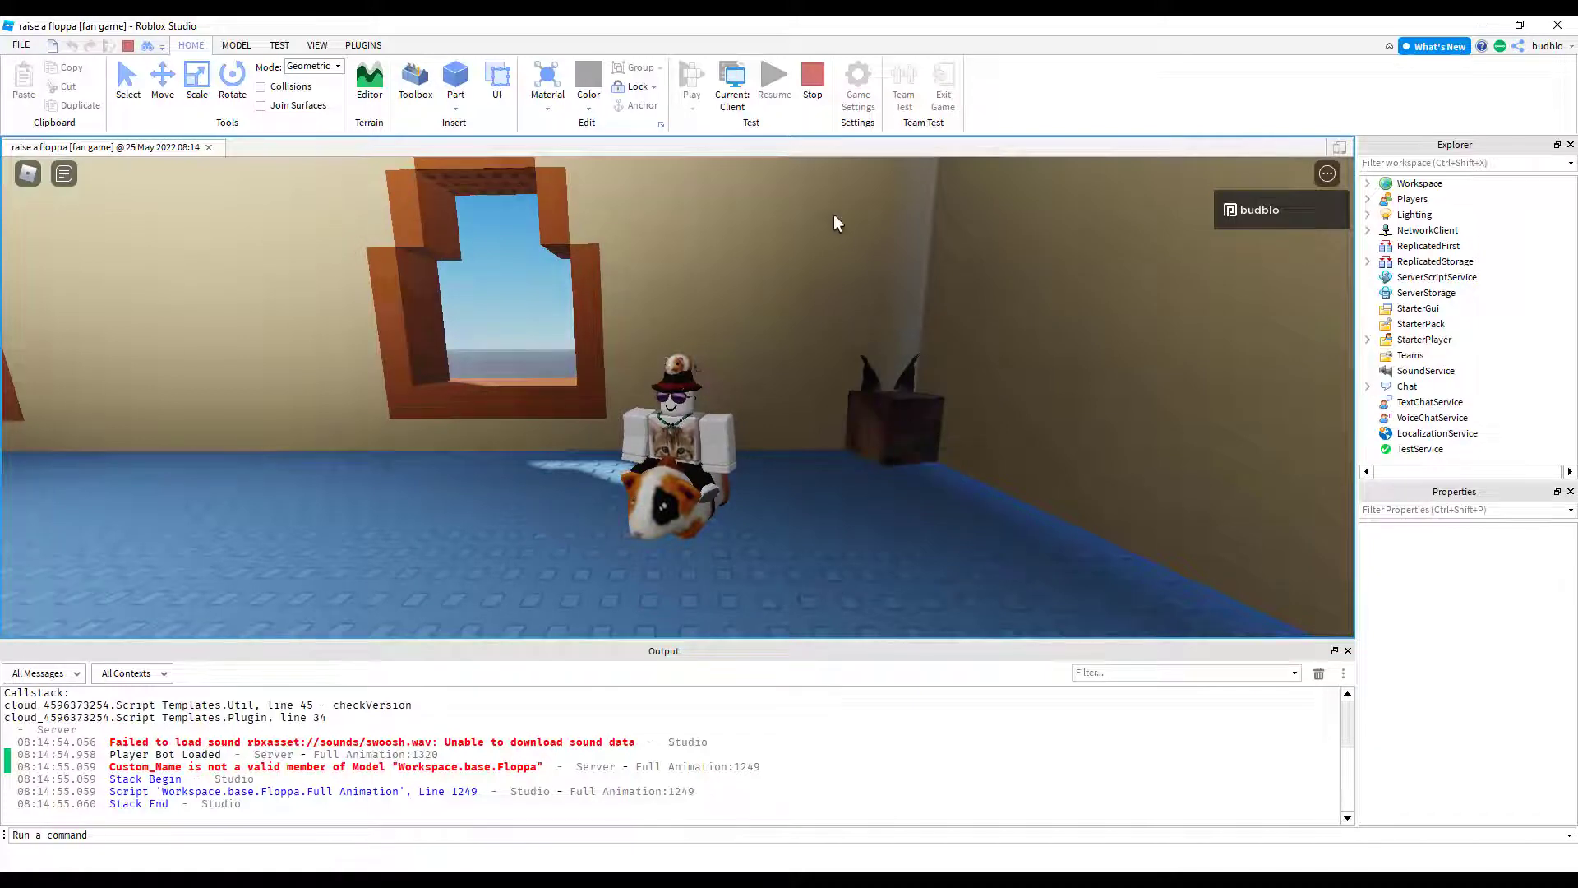
click(814, 82)
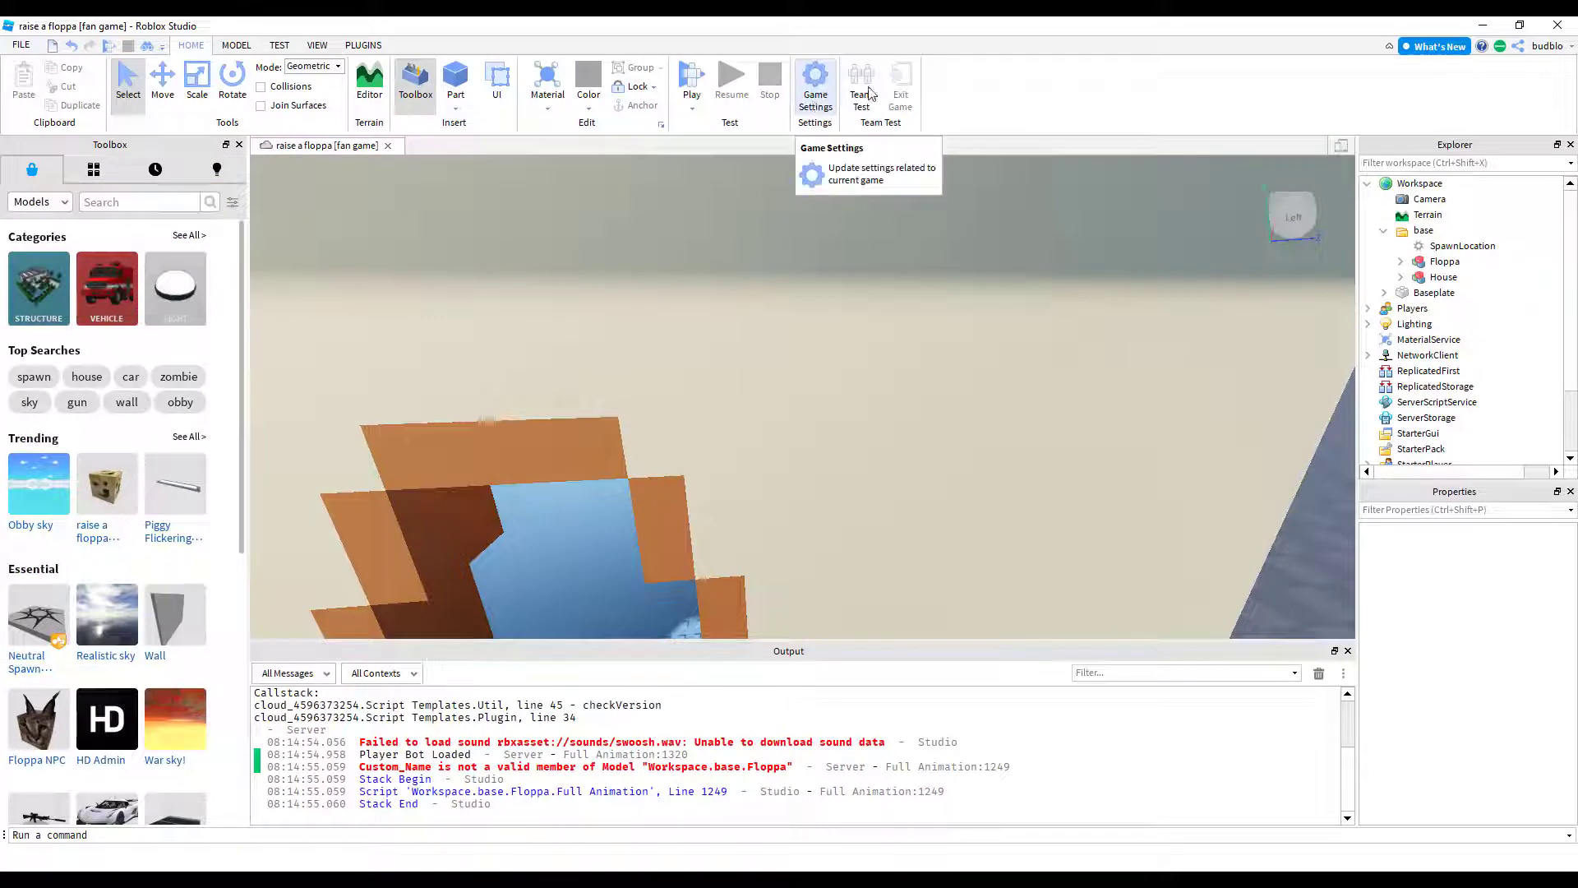
Step: Examine Floppa's Wander, Respawn, PrintMap and IsOnTeam values, including the ShowTag and Team values inside IsOnTeam
click(1401, 262)
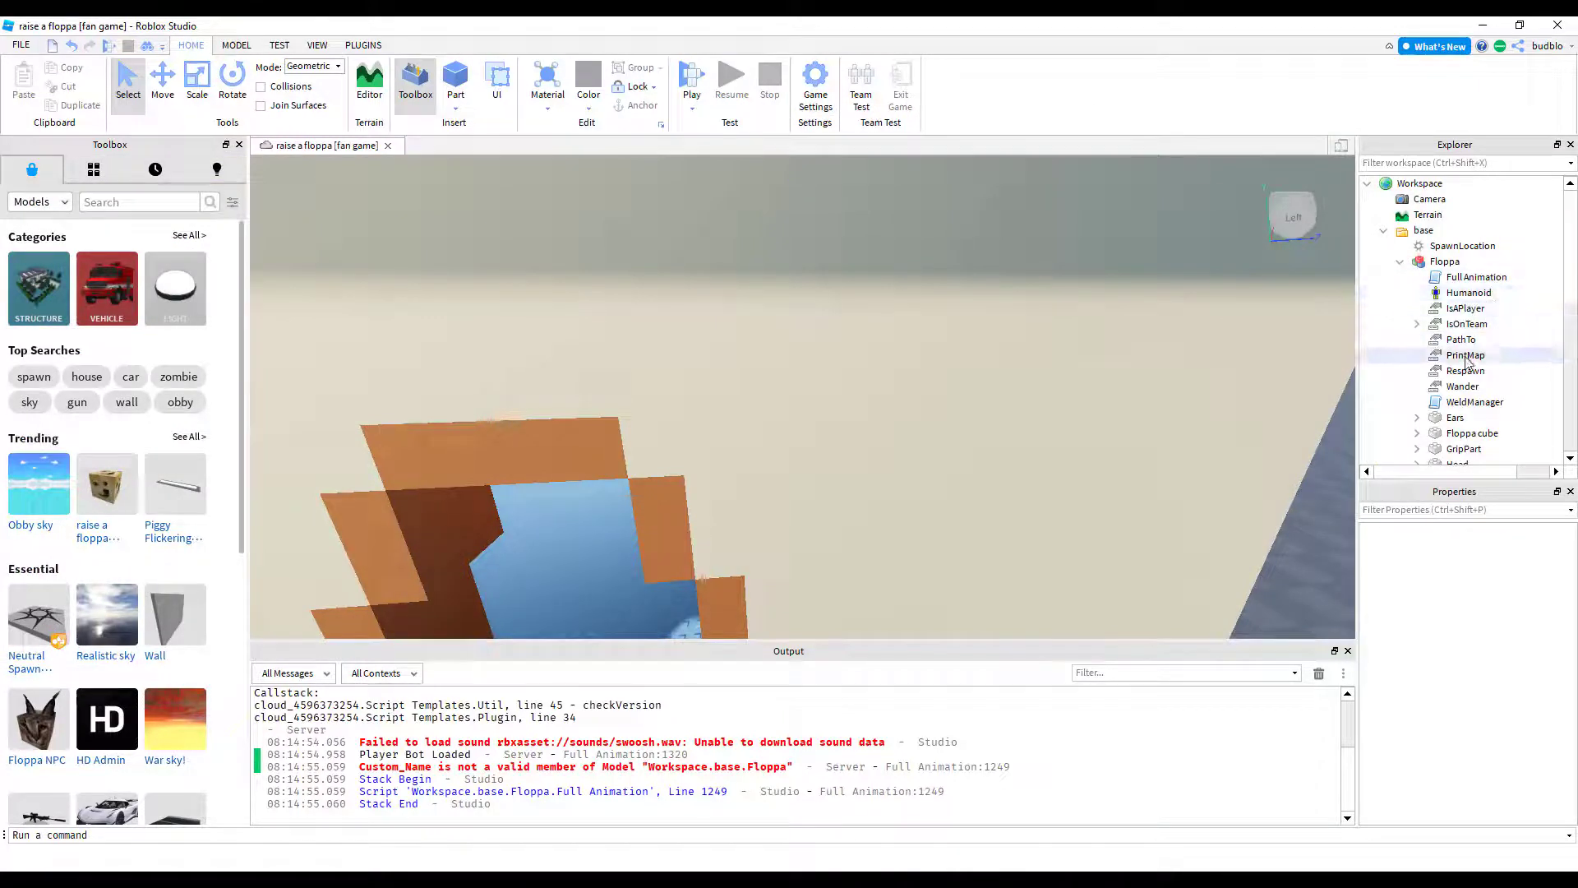
scroll(1484, 391, down, 2)
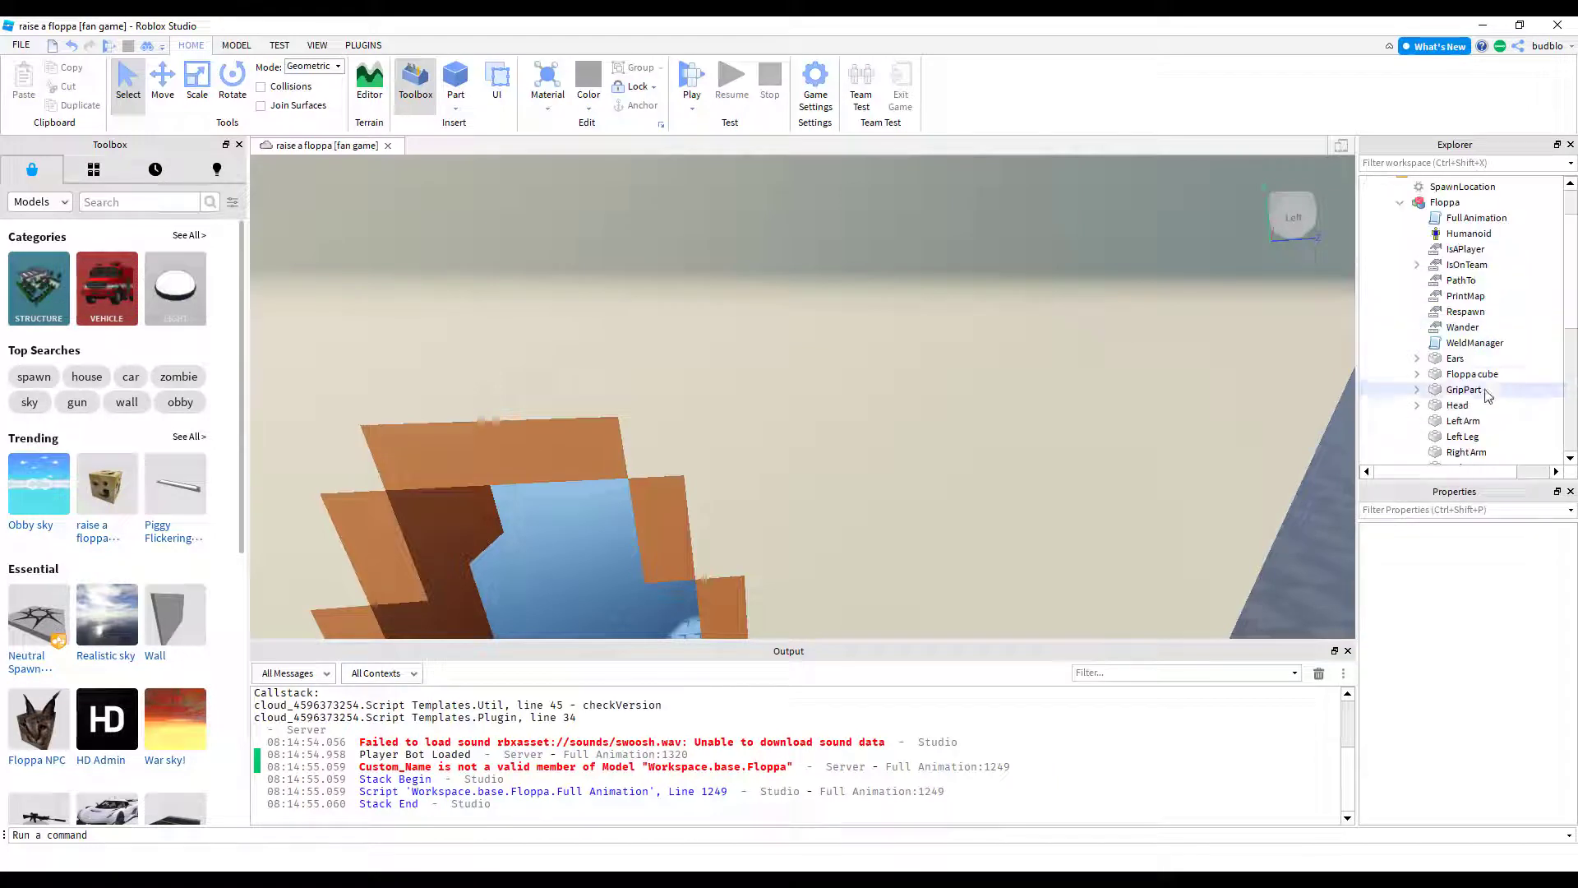
click(1461, 329)
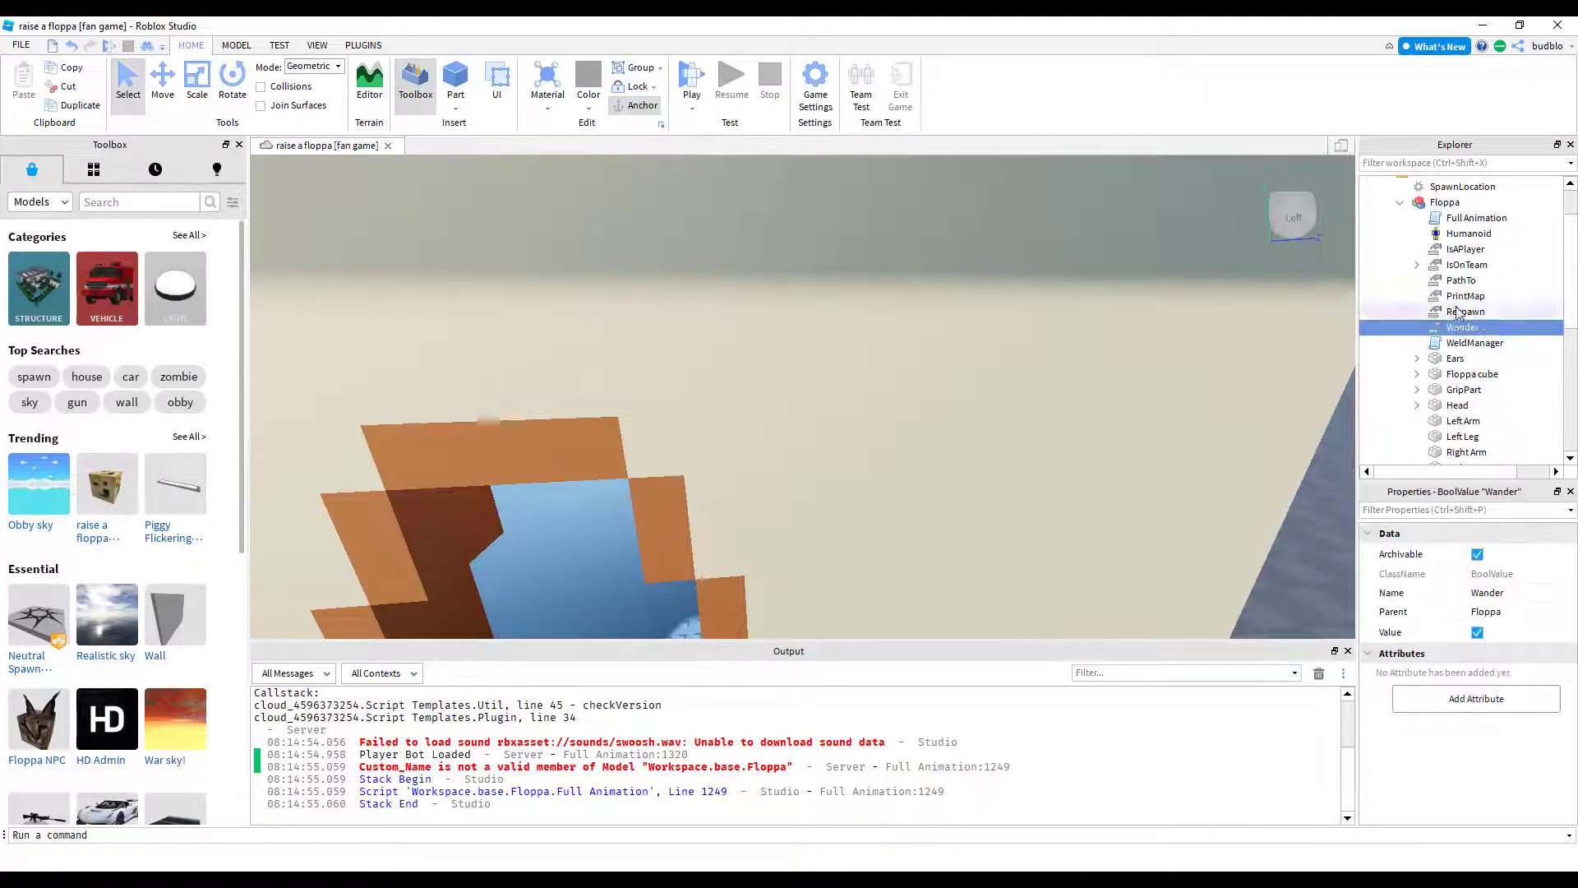
click(1453, 315)
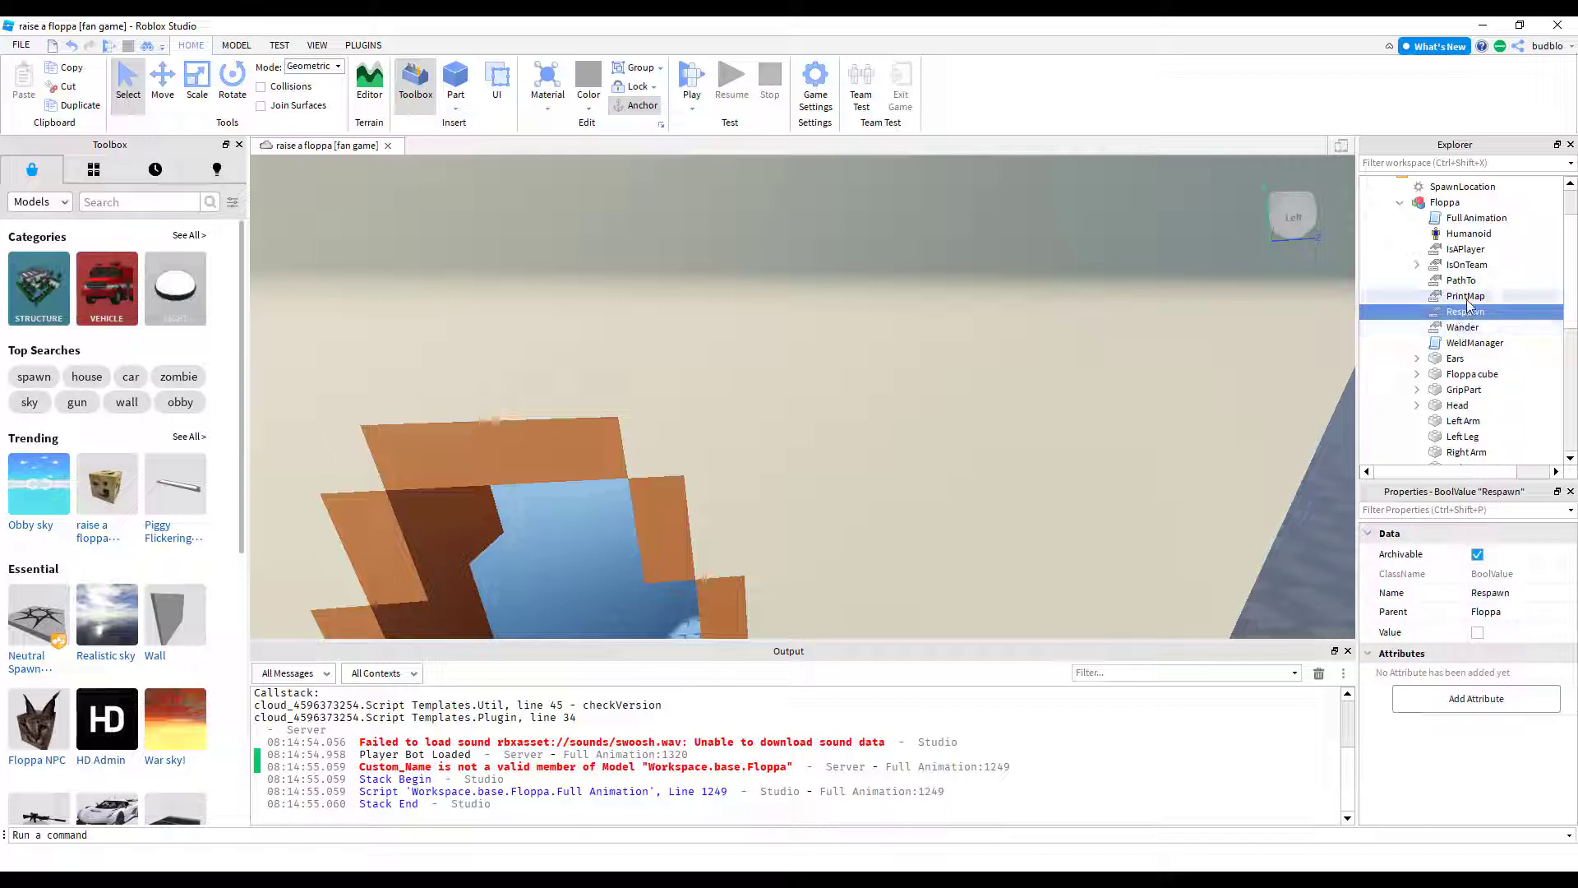
click(1476, 298)
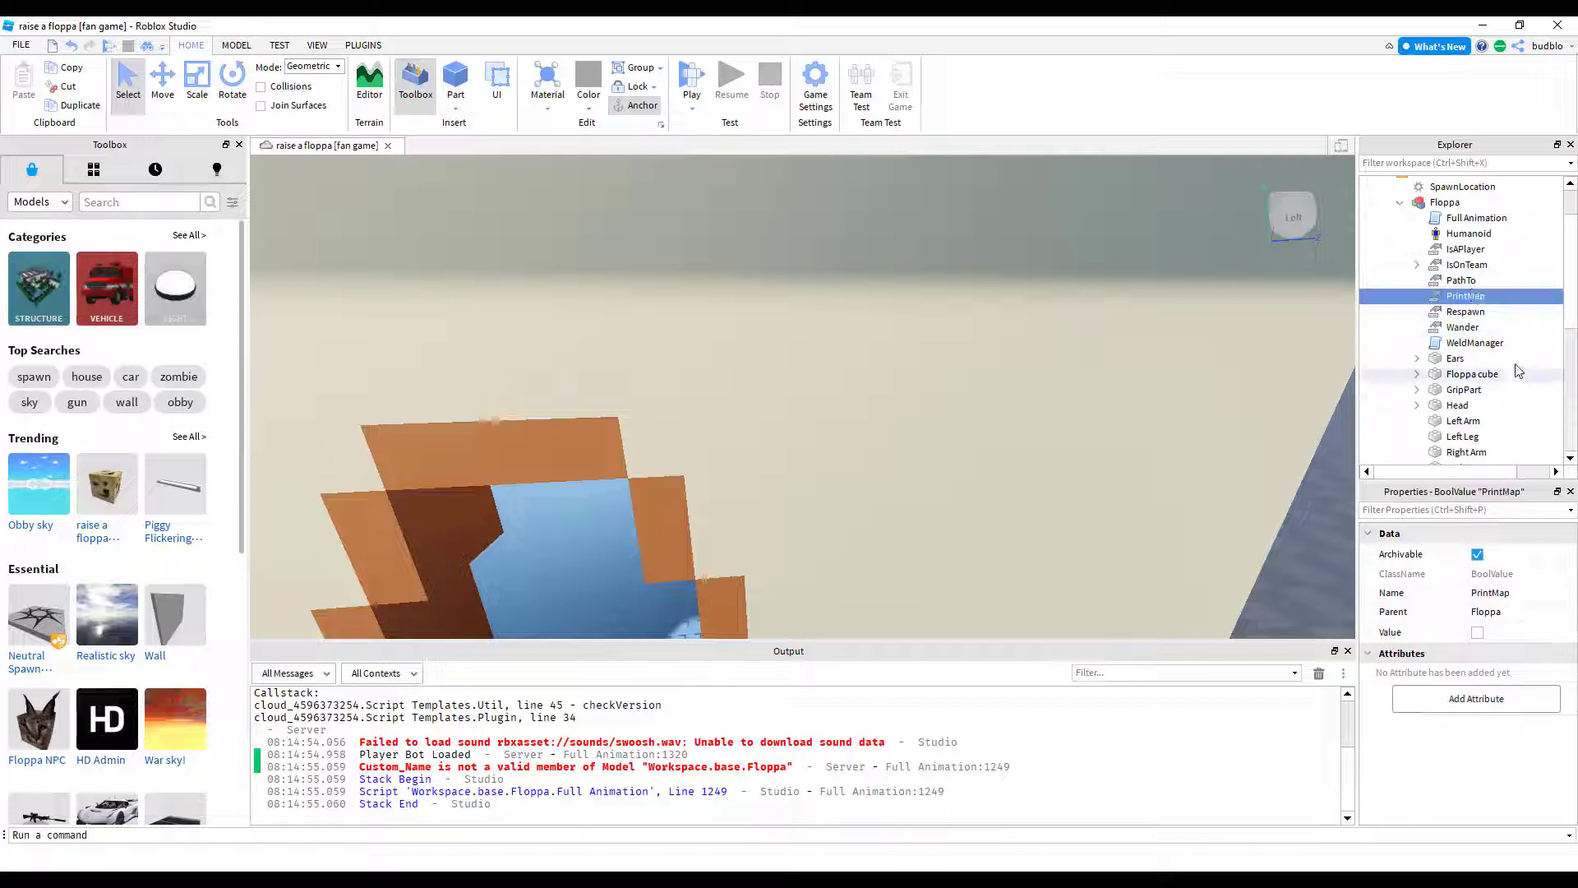
click(1467, 265)
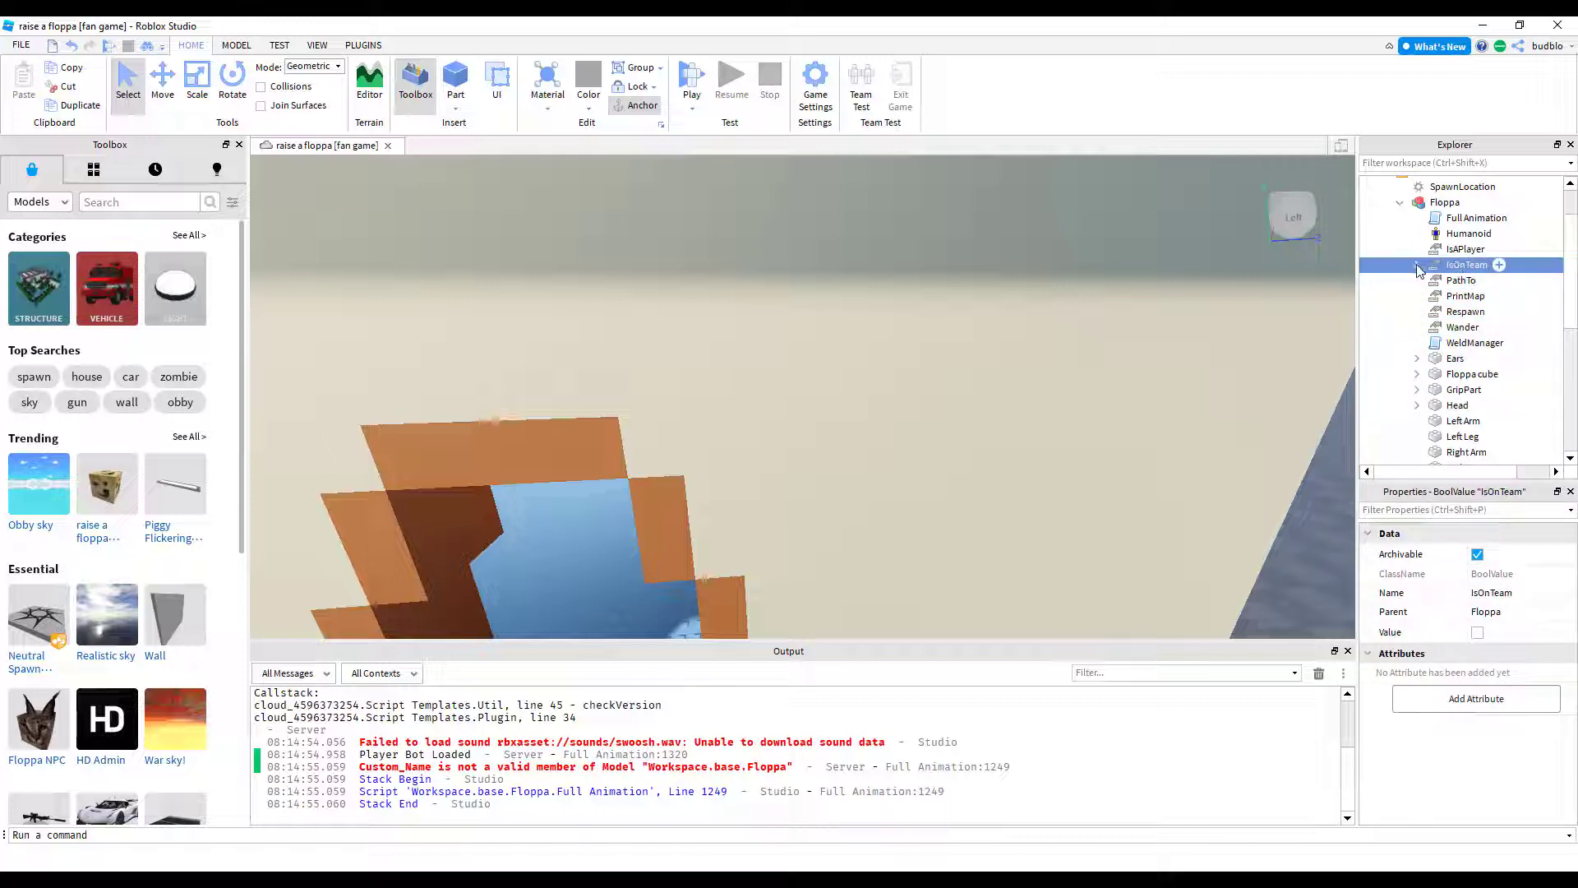
click(1417, 266)
click(1459, 281)
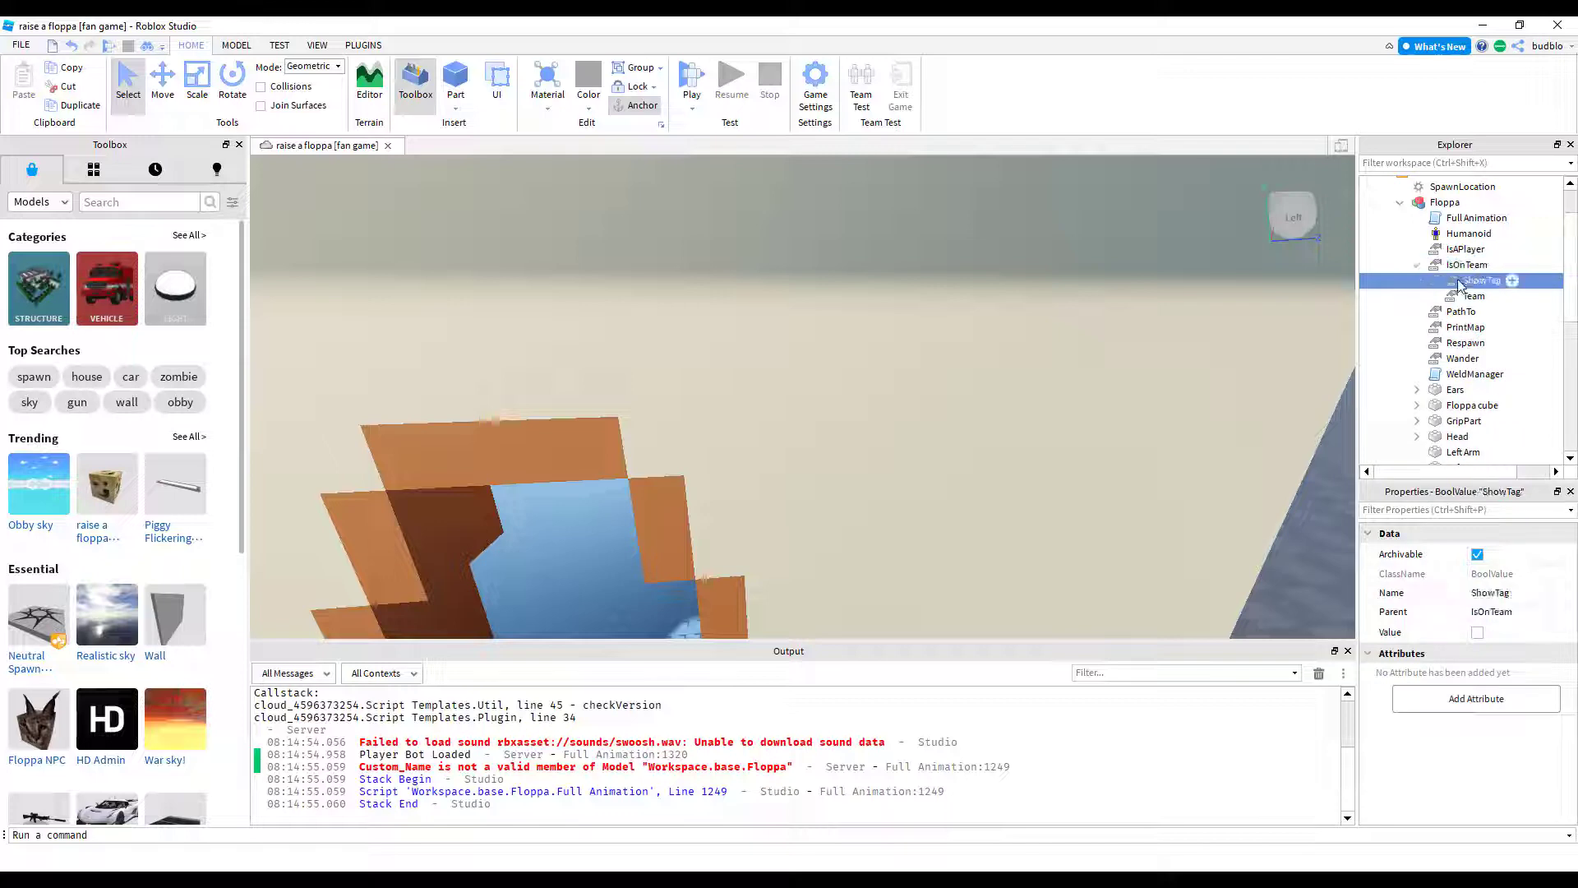
click(1473, 296)
click(1417, 265)
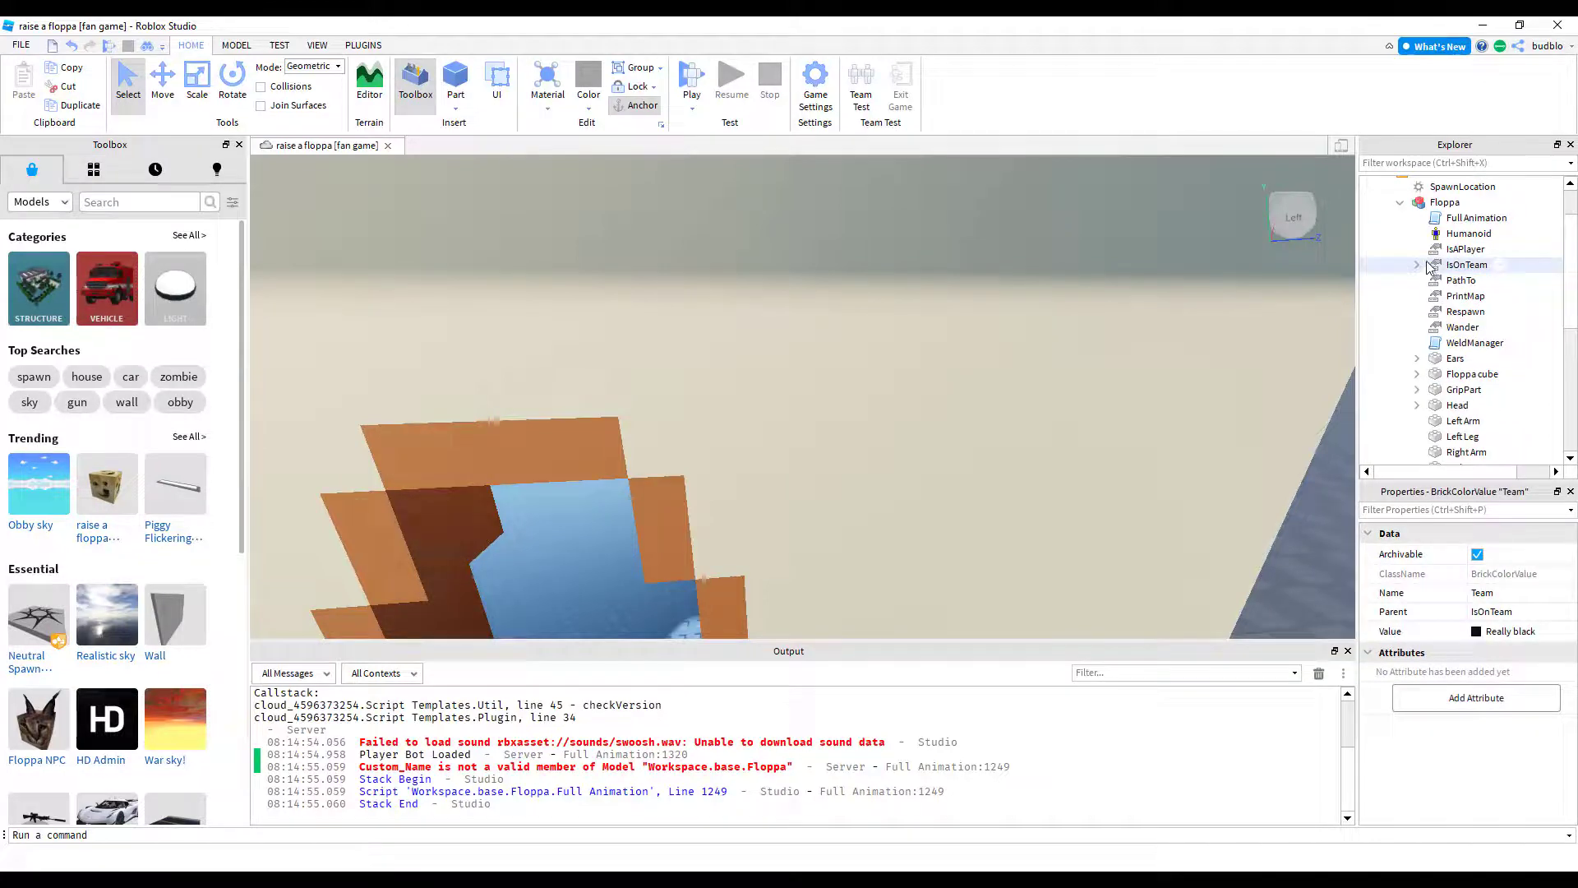
Step: Open Floppa's Full Animation script, read through its settings notes and code, and close it
double_click(1476, 218)
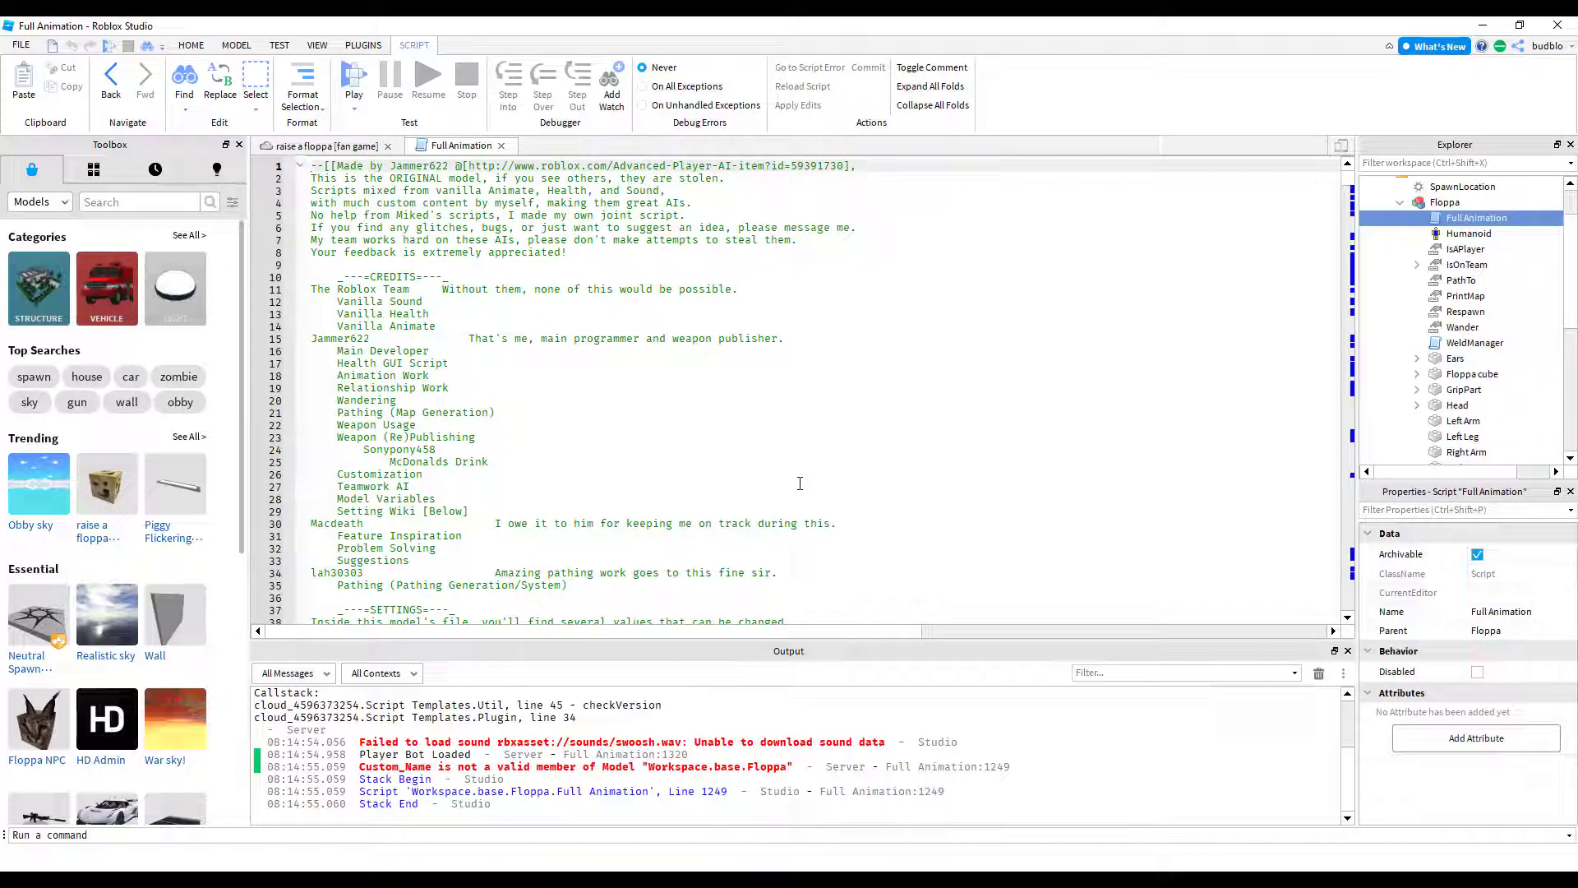
scroll(800, 483, down, 12)
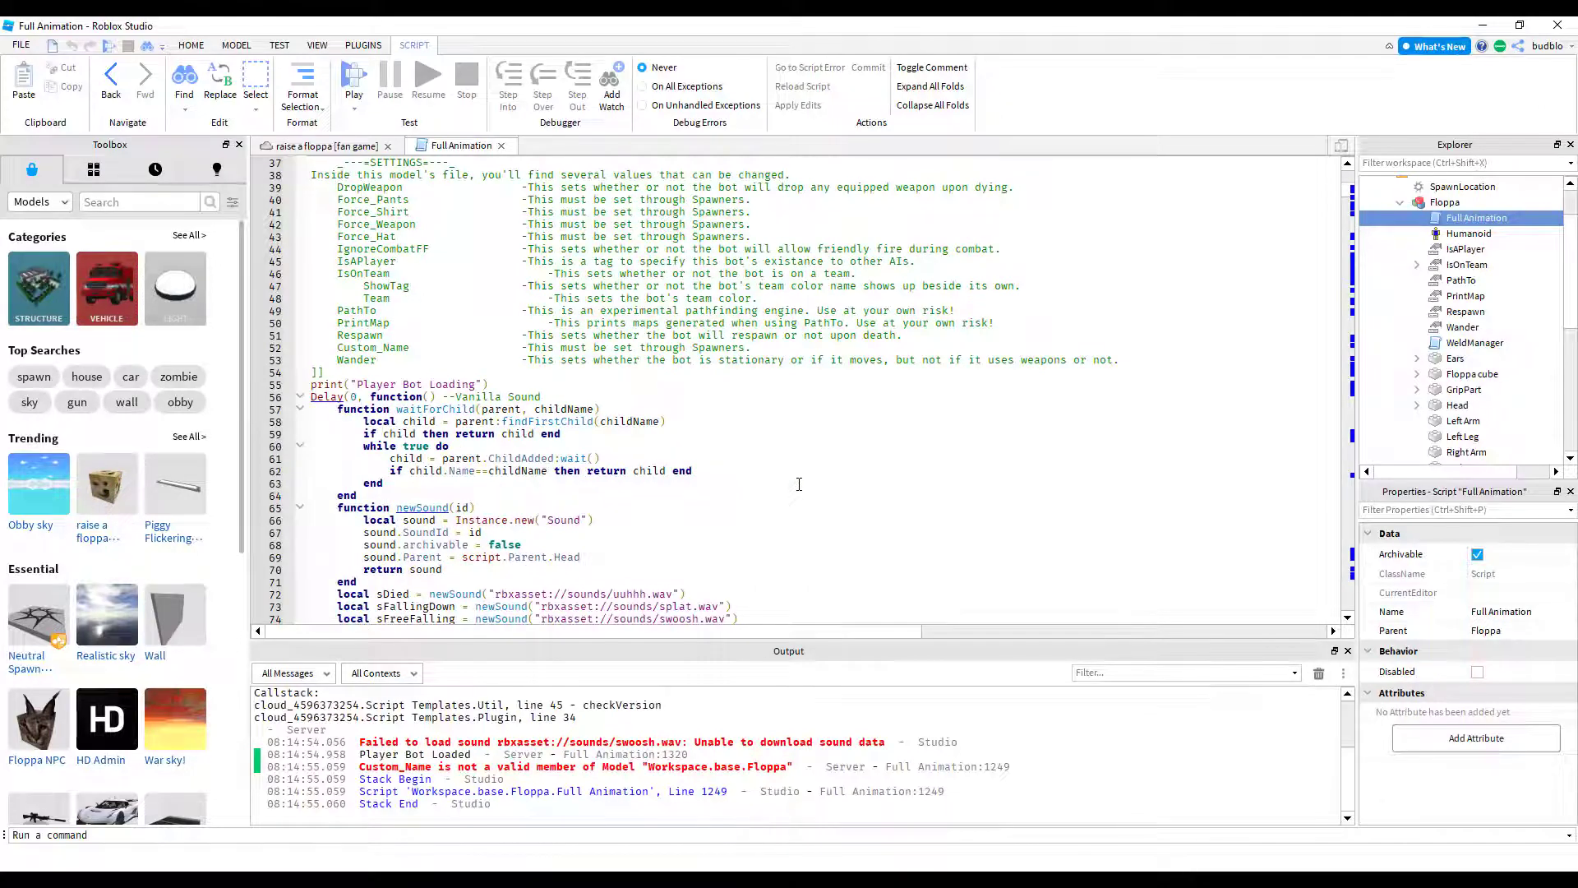
scroll(799, 483, down, 19)
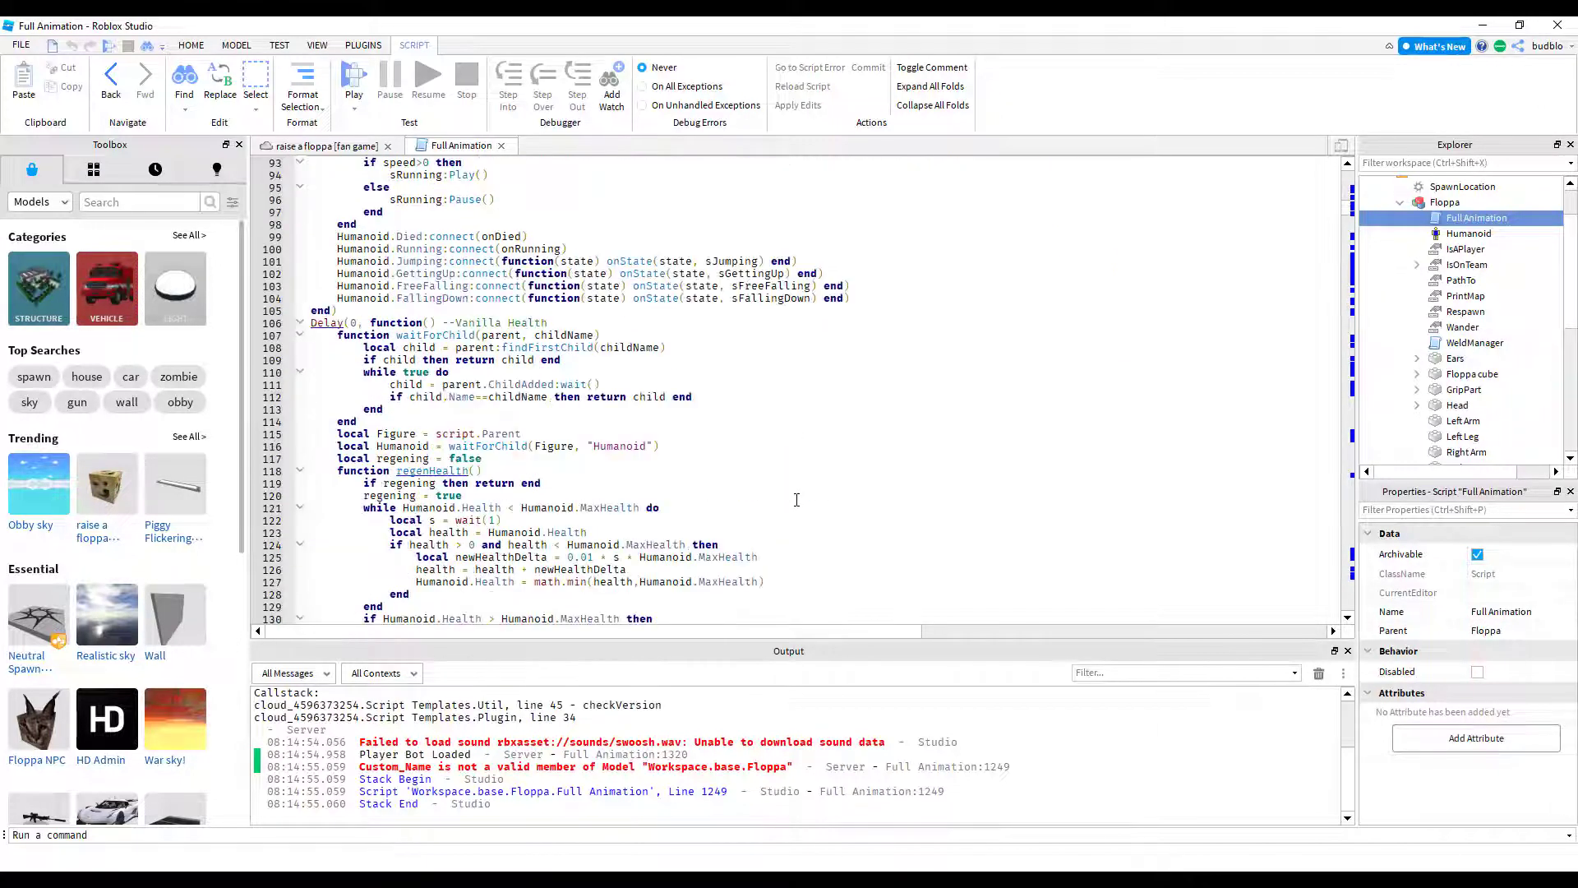
scroll(796, 500, down, 20)
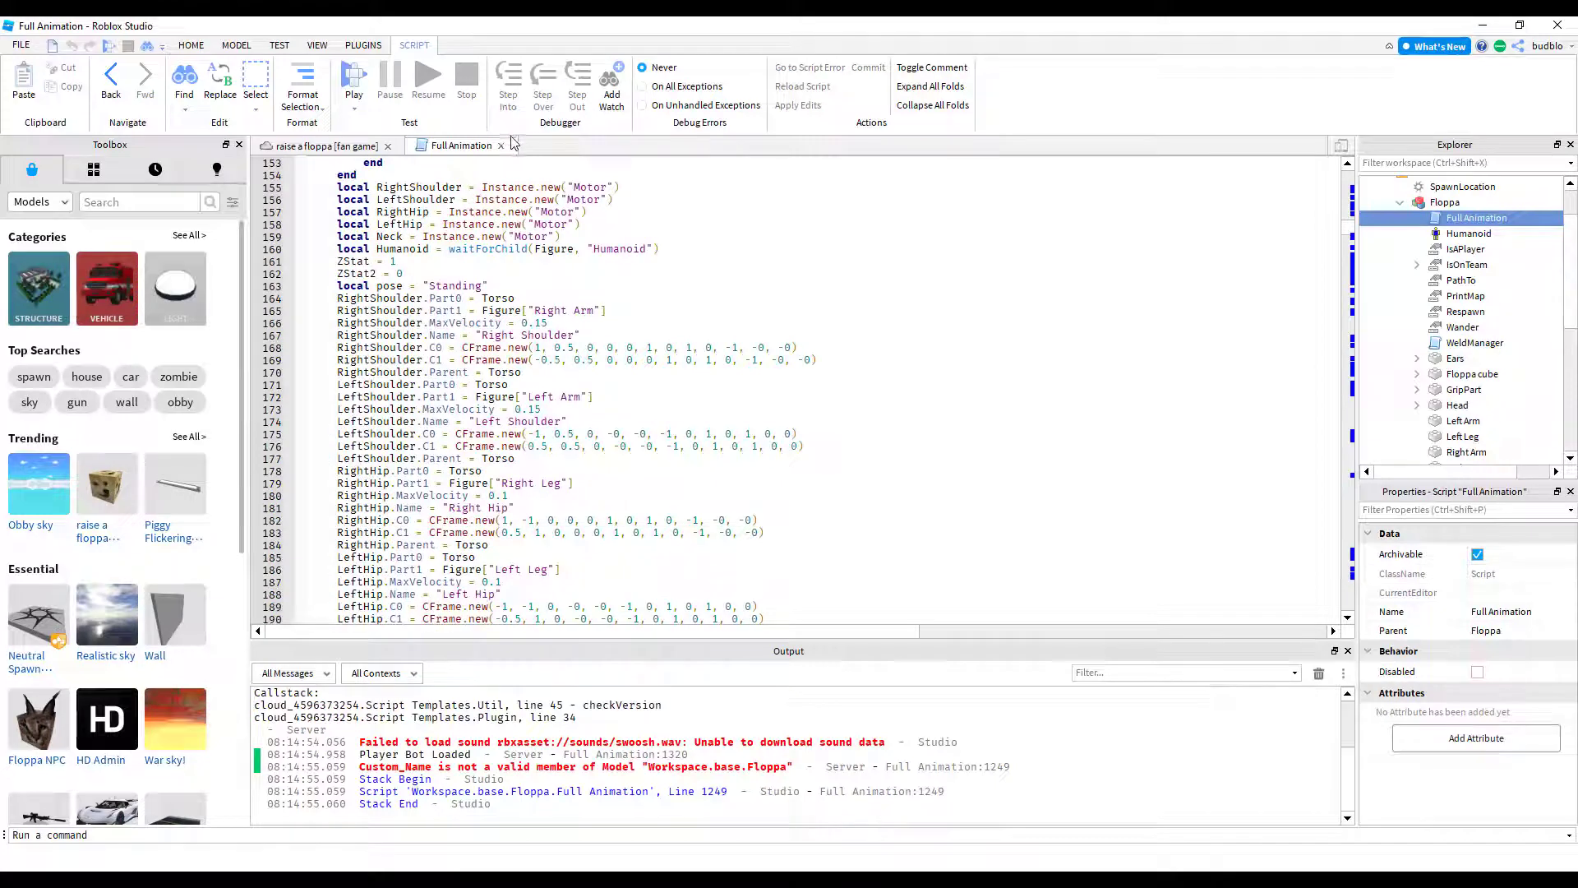
click(501, 147)
right_drag(820, 248, 1006, 339)
click(1007, 405)
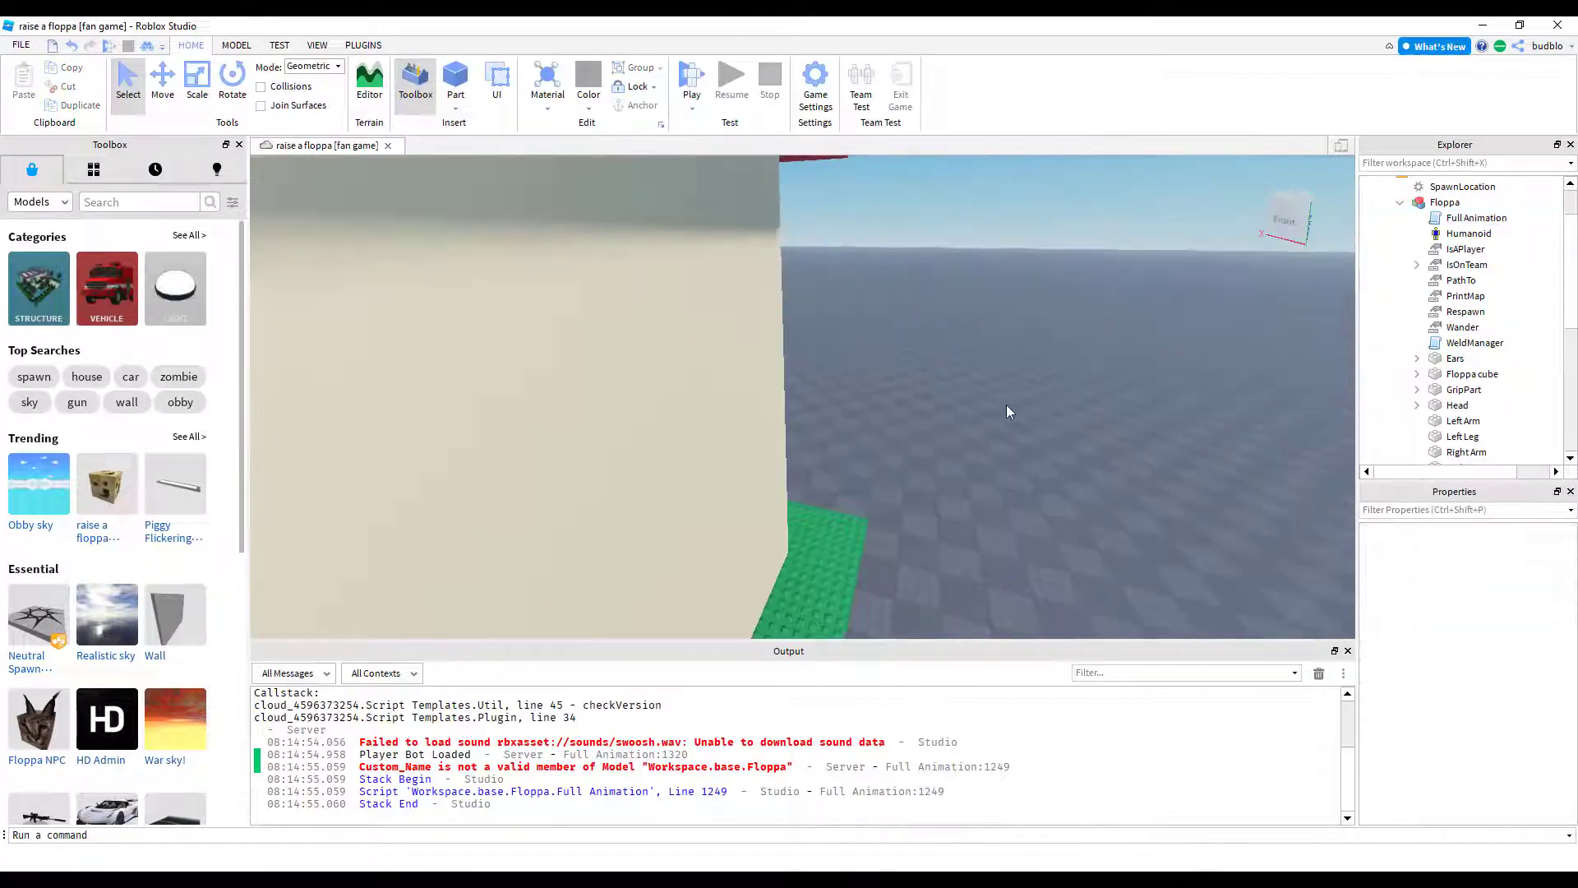
right_drag(1007, 404, 1058, 399)
scroll(1467, 352, down, 3)
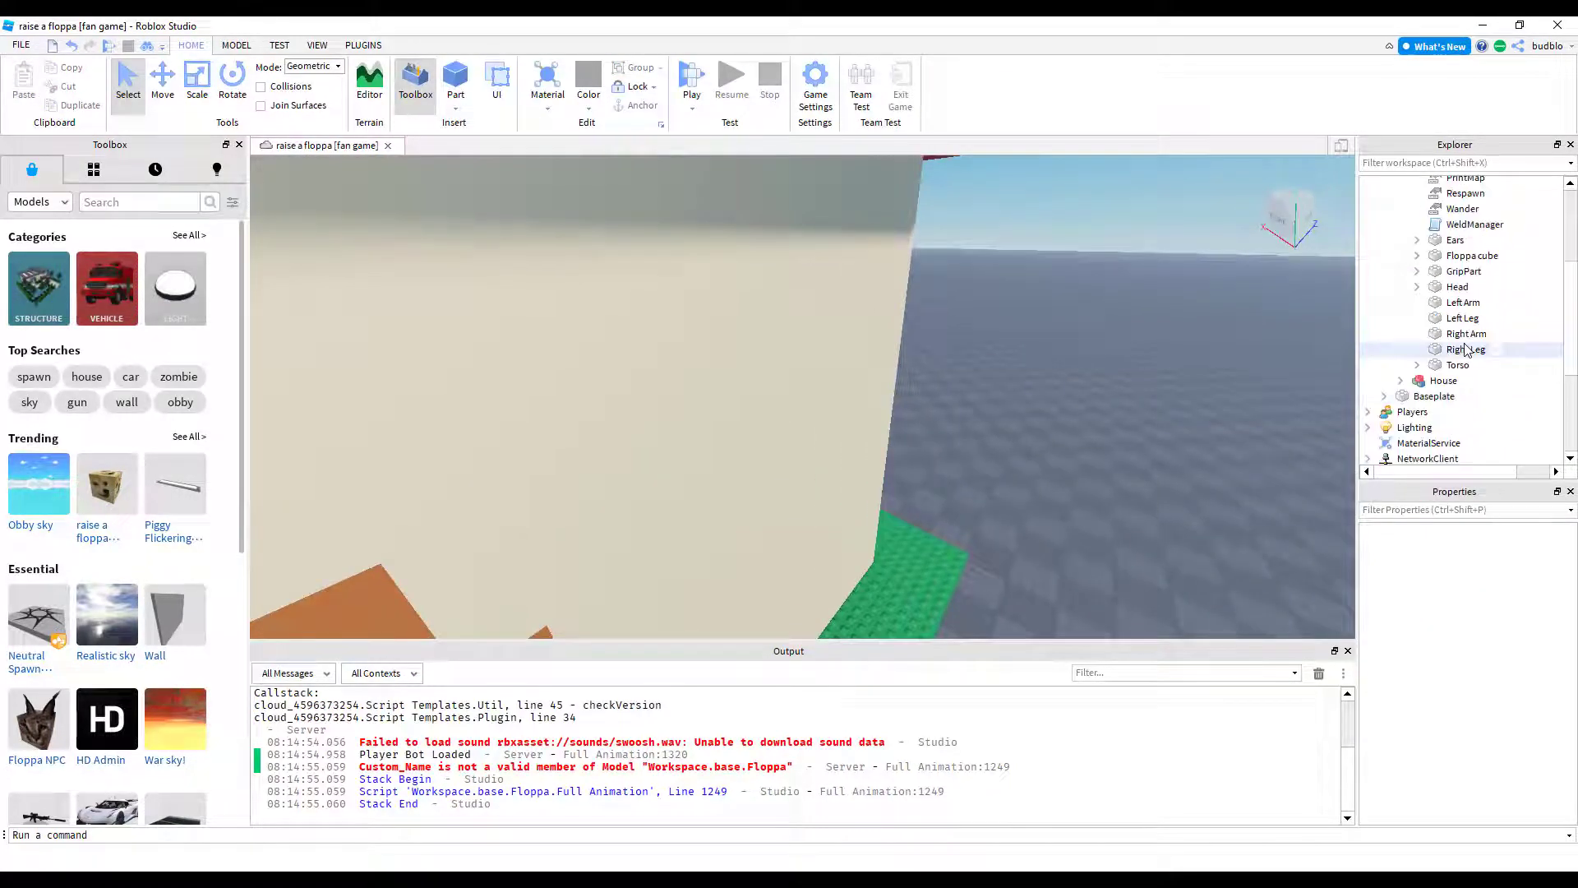
scroll(1467, 351, up, 3)
scroll(1467, 350, down, 1)
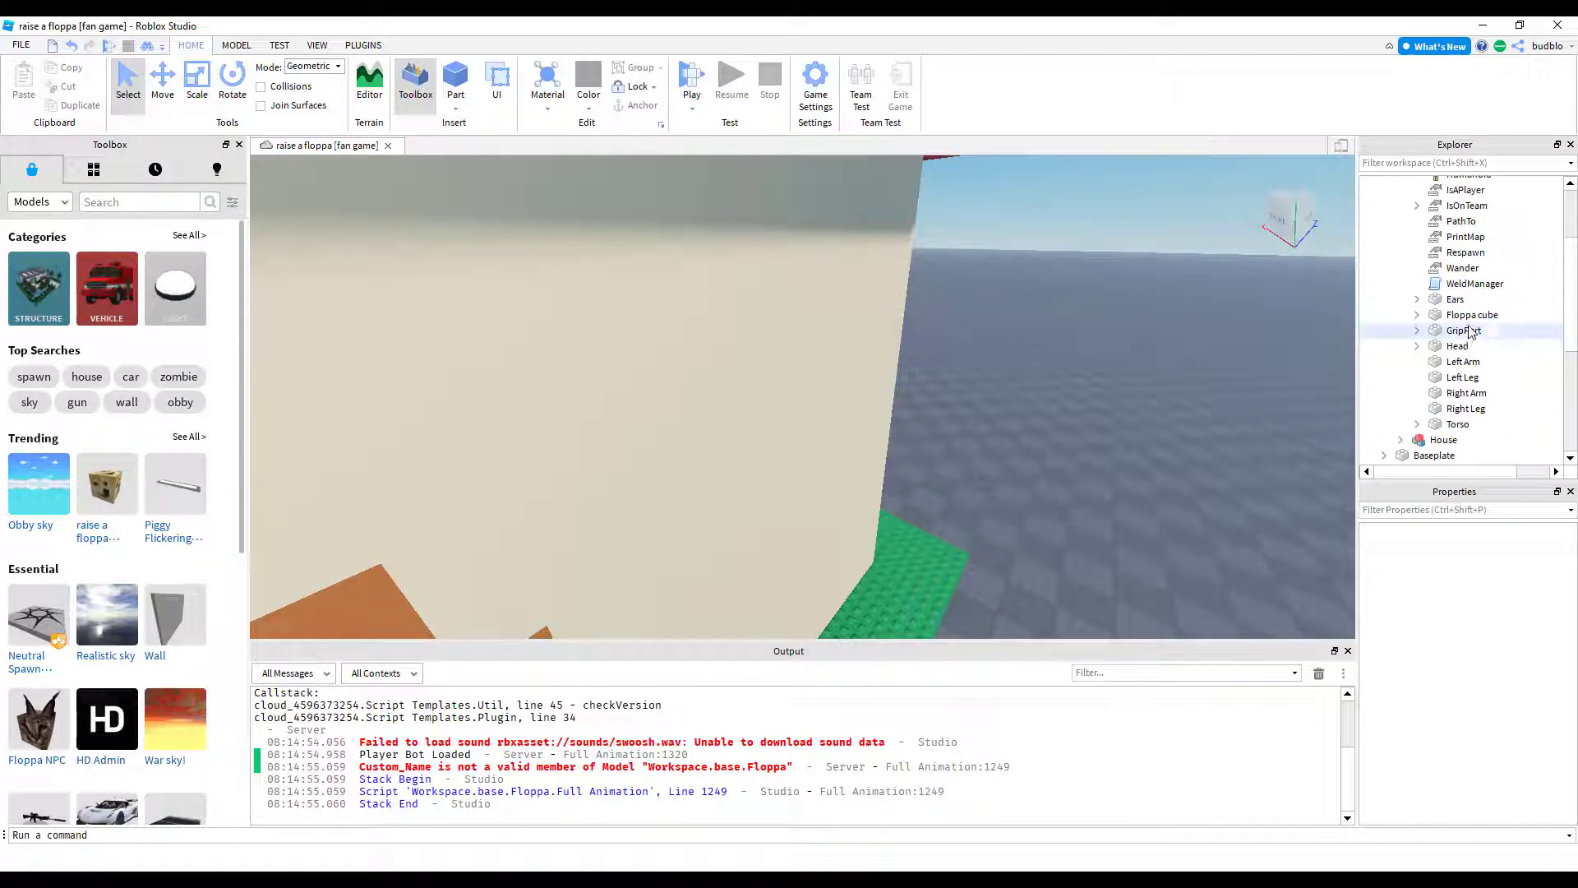
scroll(1471, 321, up, 2)
click(1400, 261)
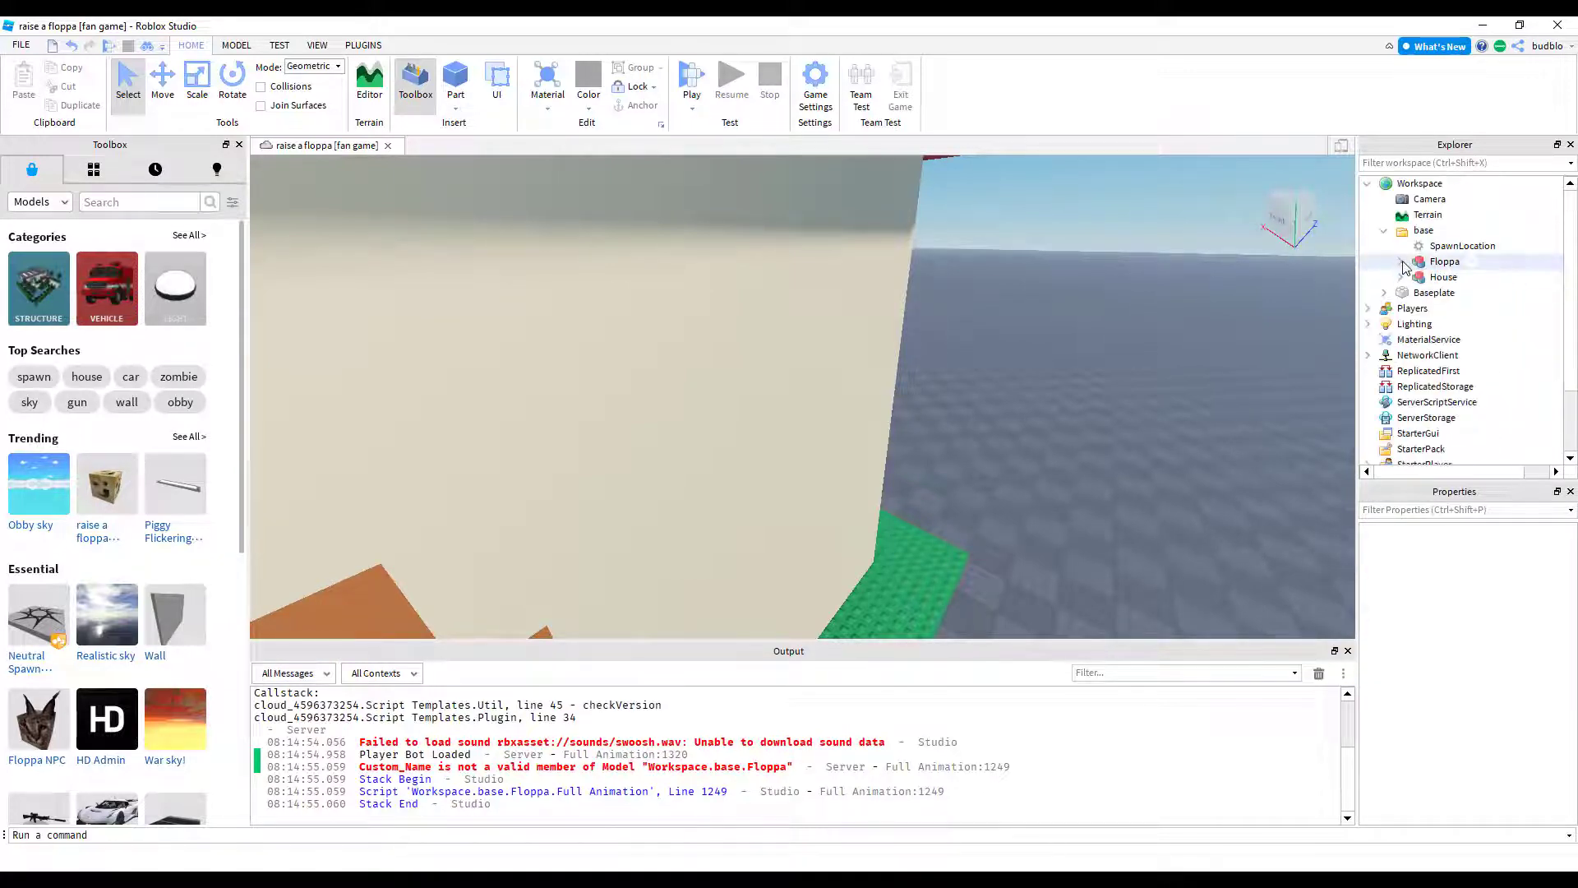
right_drag(1217, 304, 1216, 303)
Step: Delete the Sound, ClickDetector and Play script from the Floppa cube, and collapse the Floppa model and base folder
click(1401, 261)
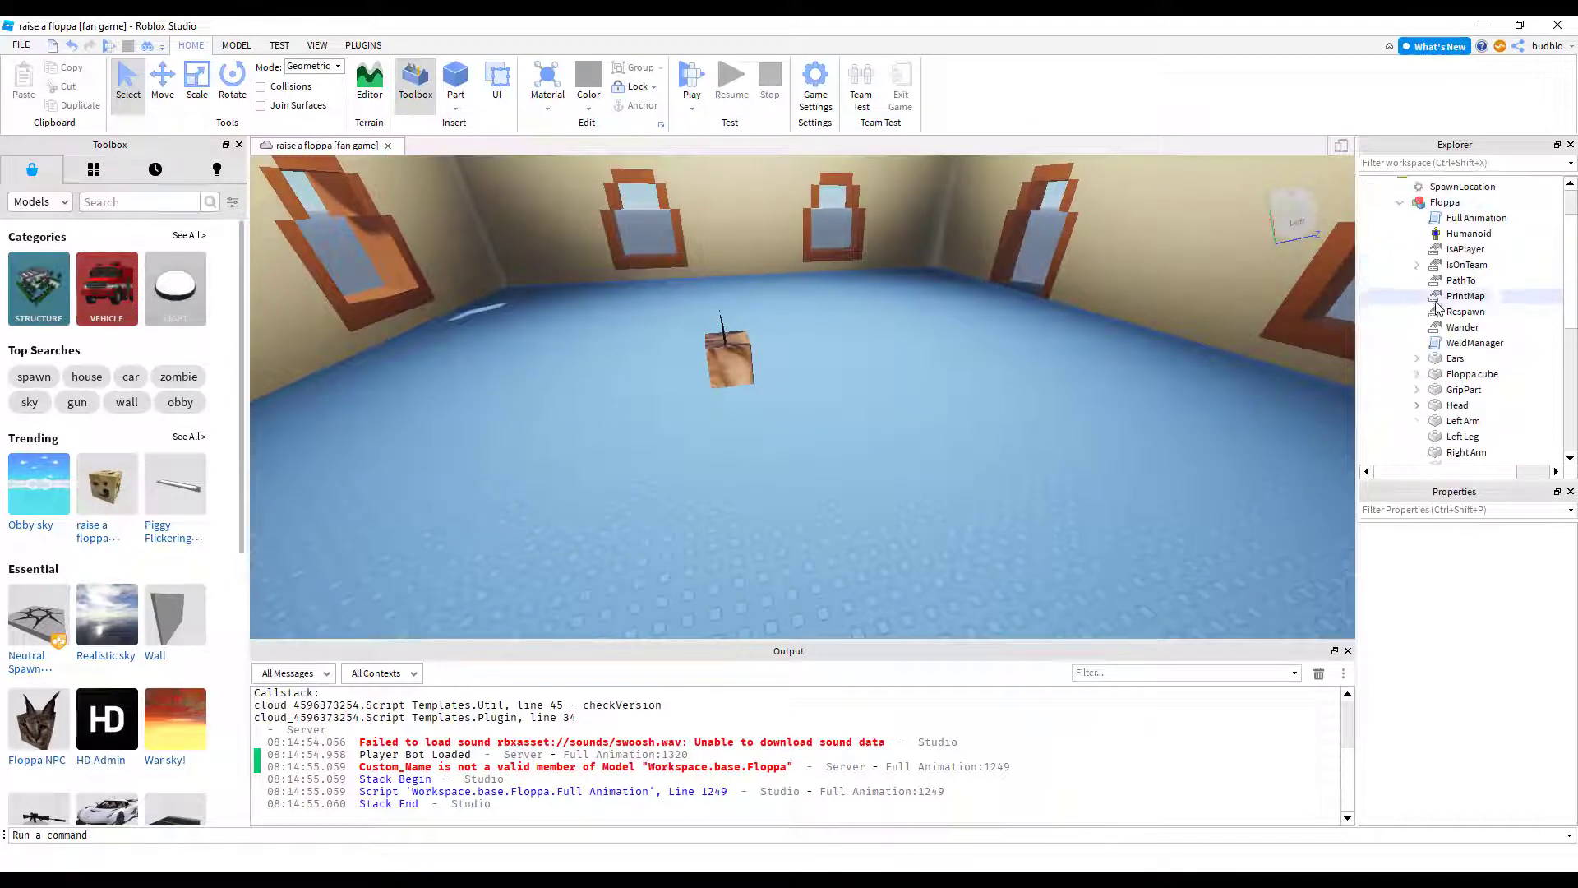
scroll(1438, 306, down, 1)
scroll(1437, 306, down, 1)
click(1417, 240)
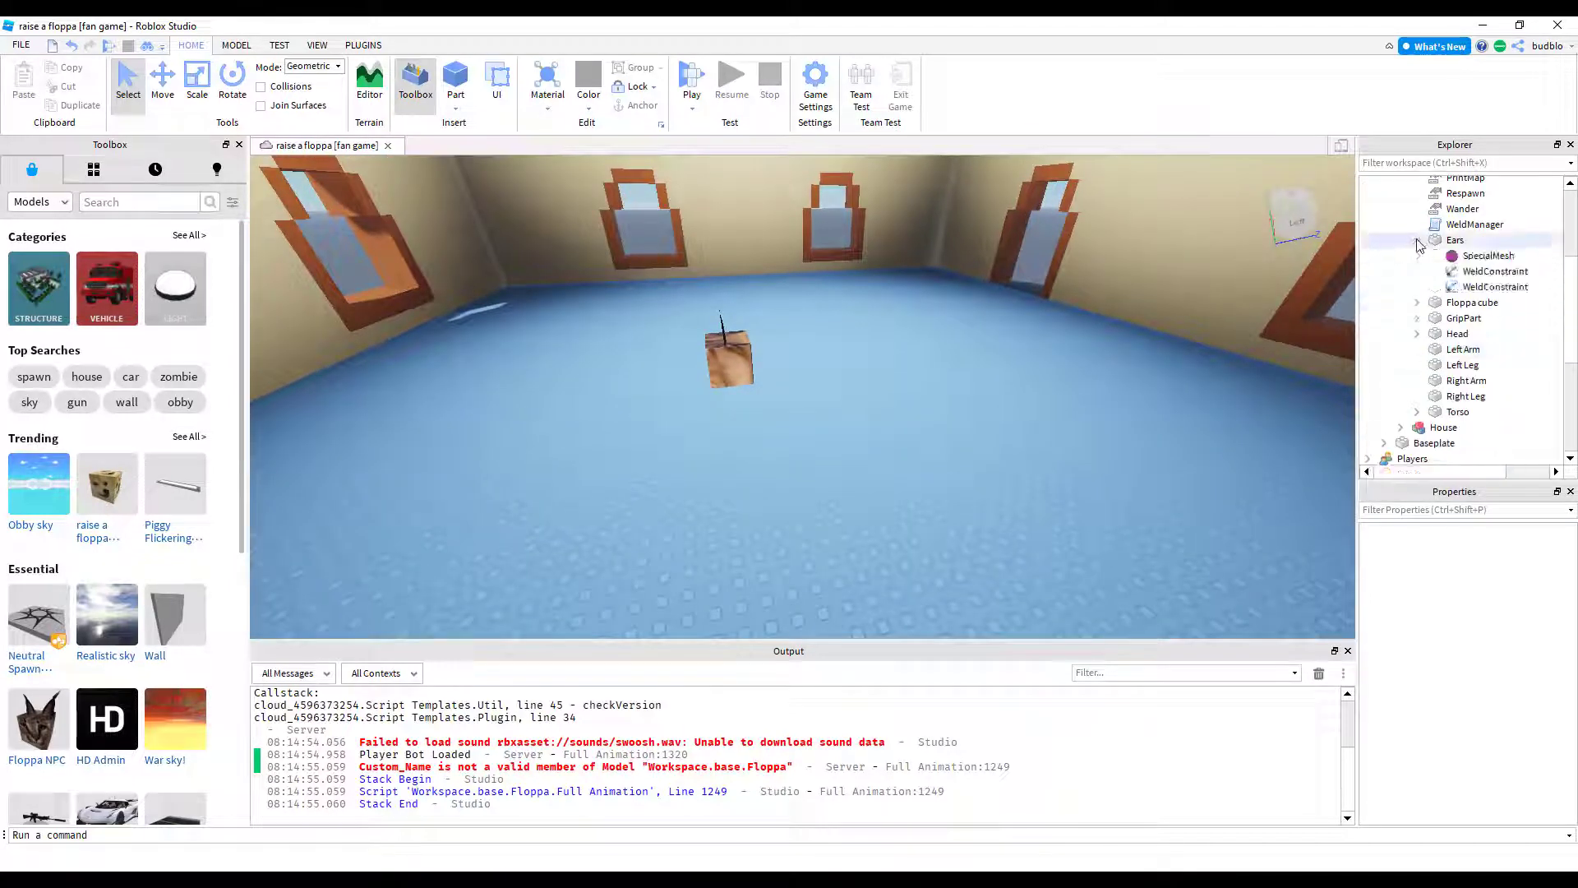
click(1417, 240)
click(1417, 256)
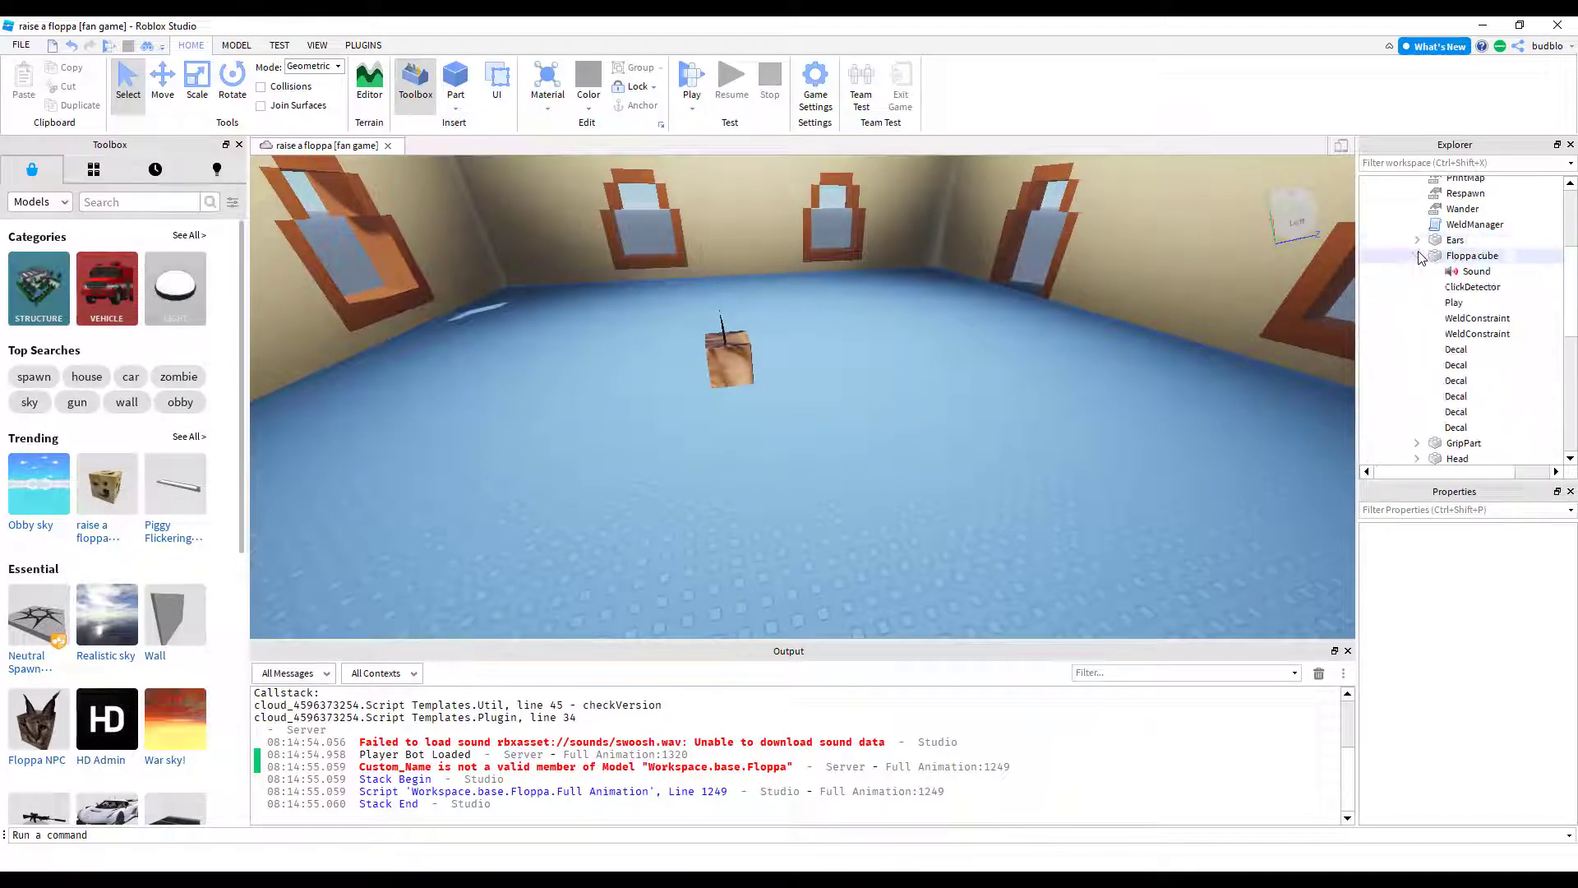
click(1471, 302)
ctrl+click(1468, 273)
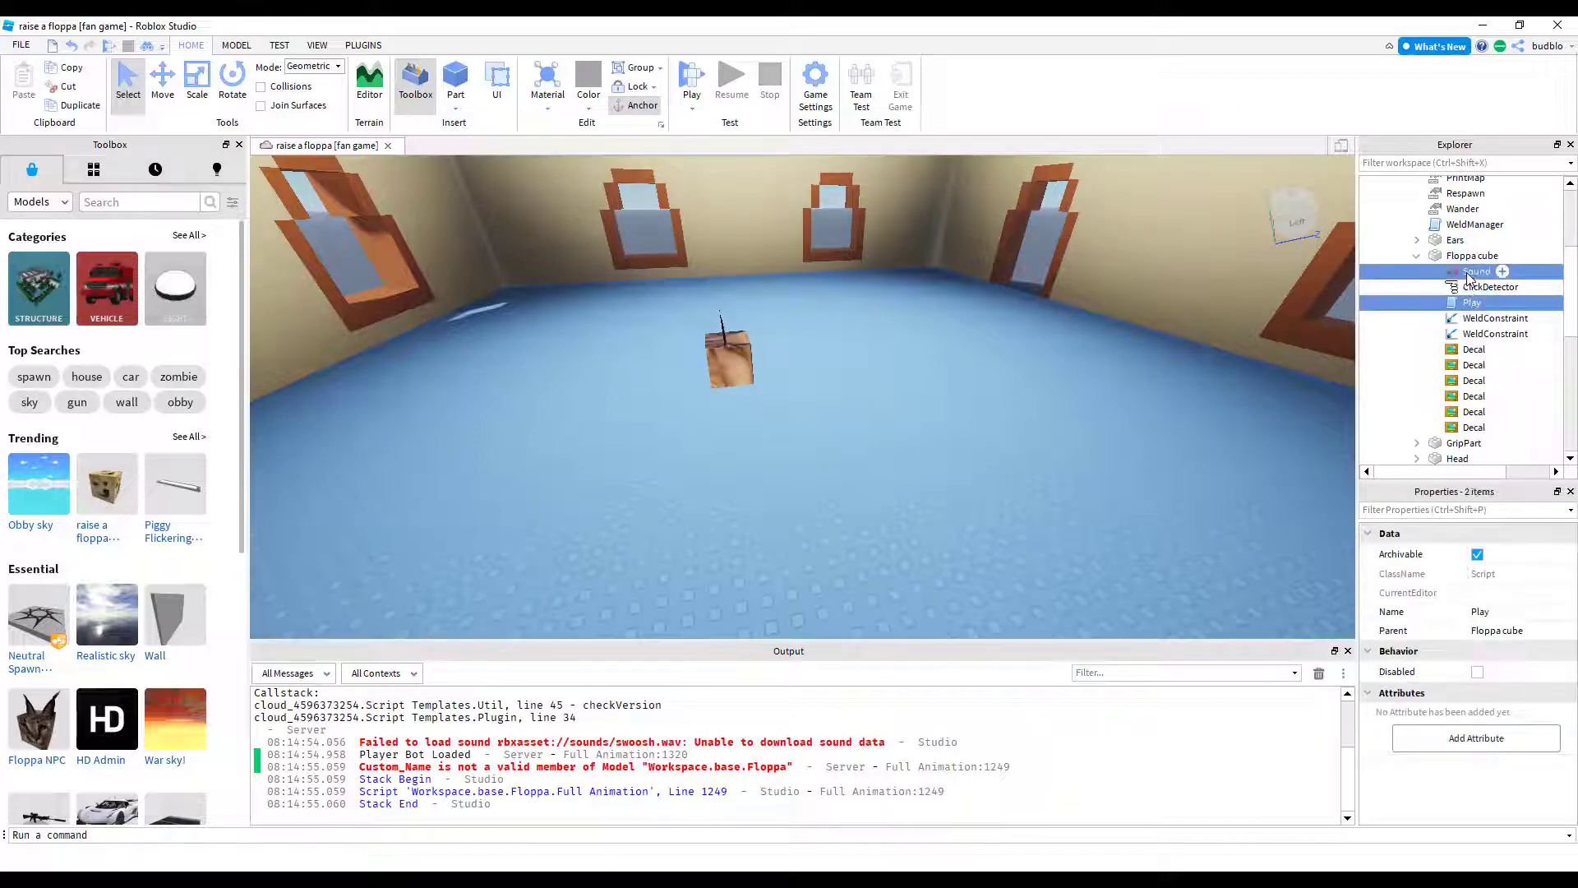
ctrl+click(1468, 287)
key(Delete)
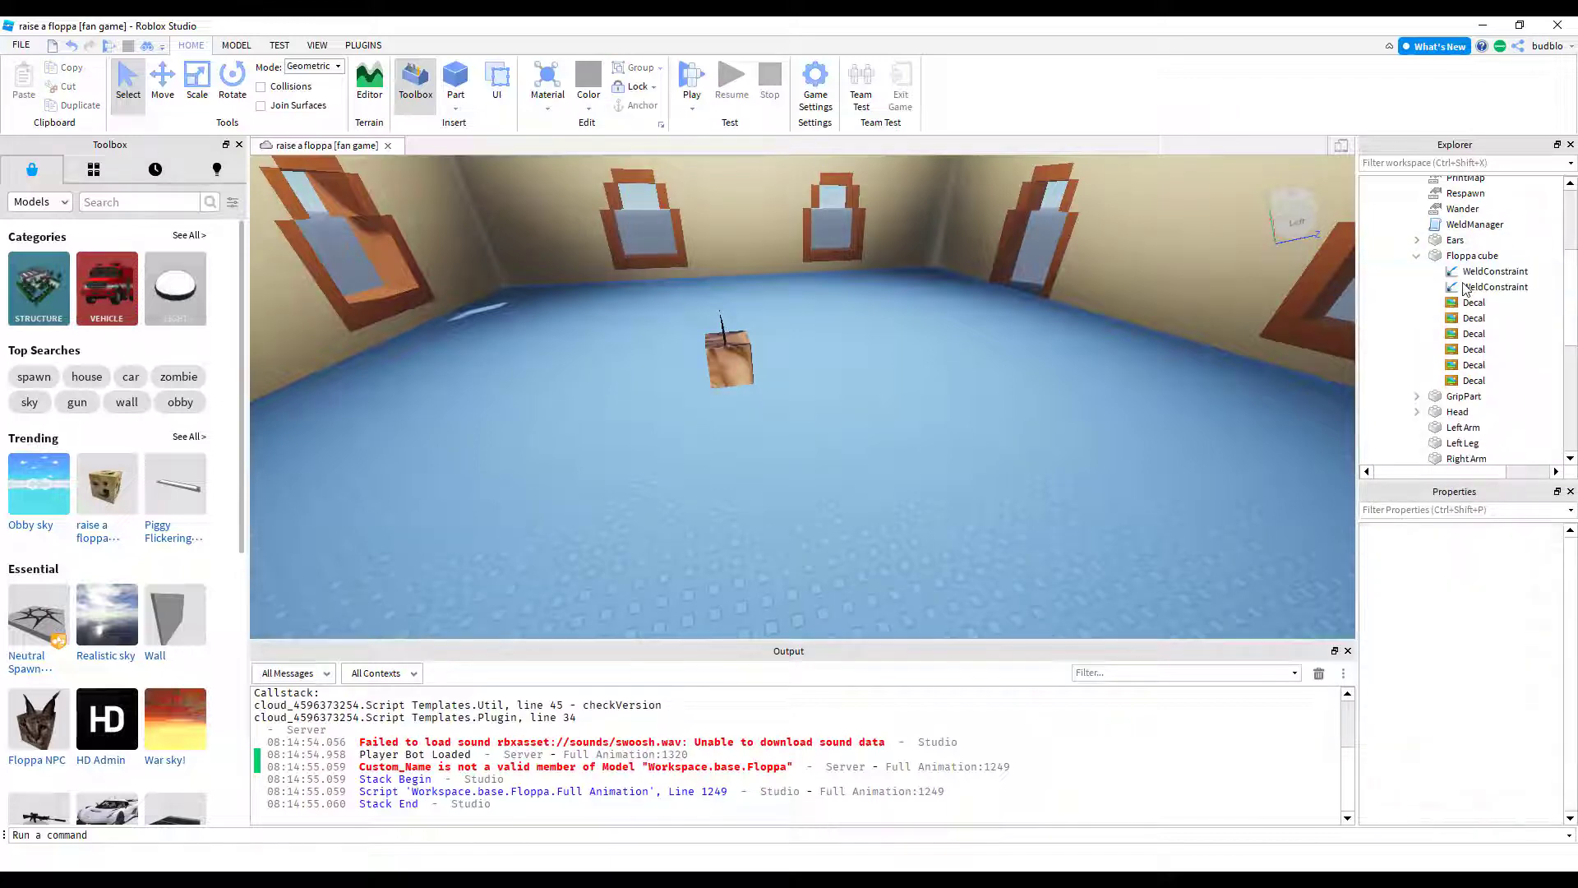
click(1416, 256)
scroll(1418, 255, up, 3)
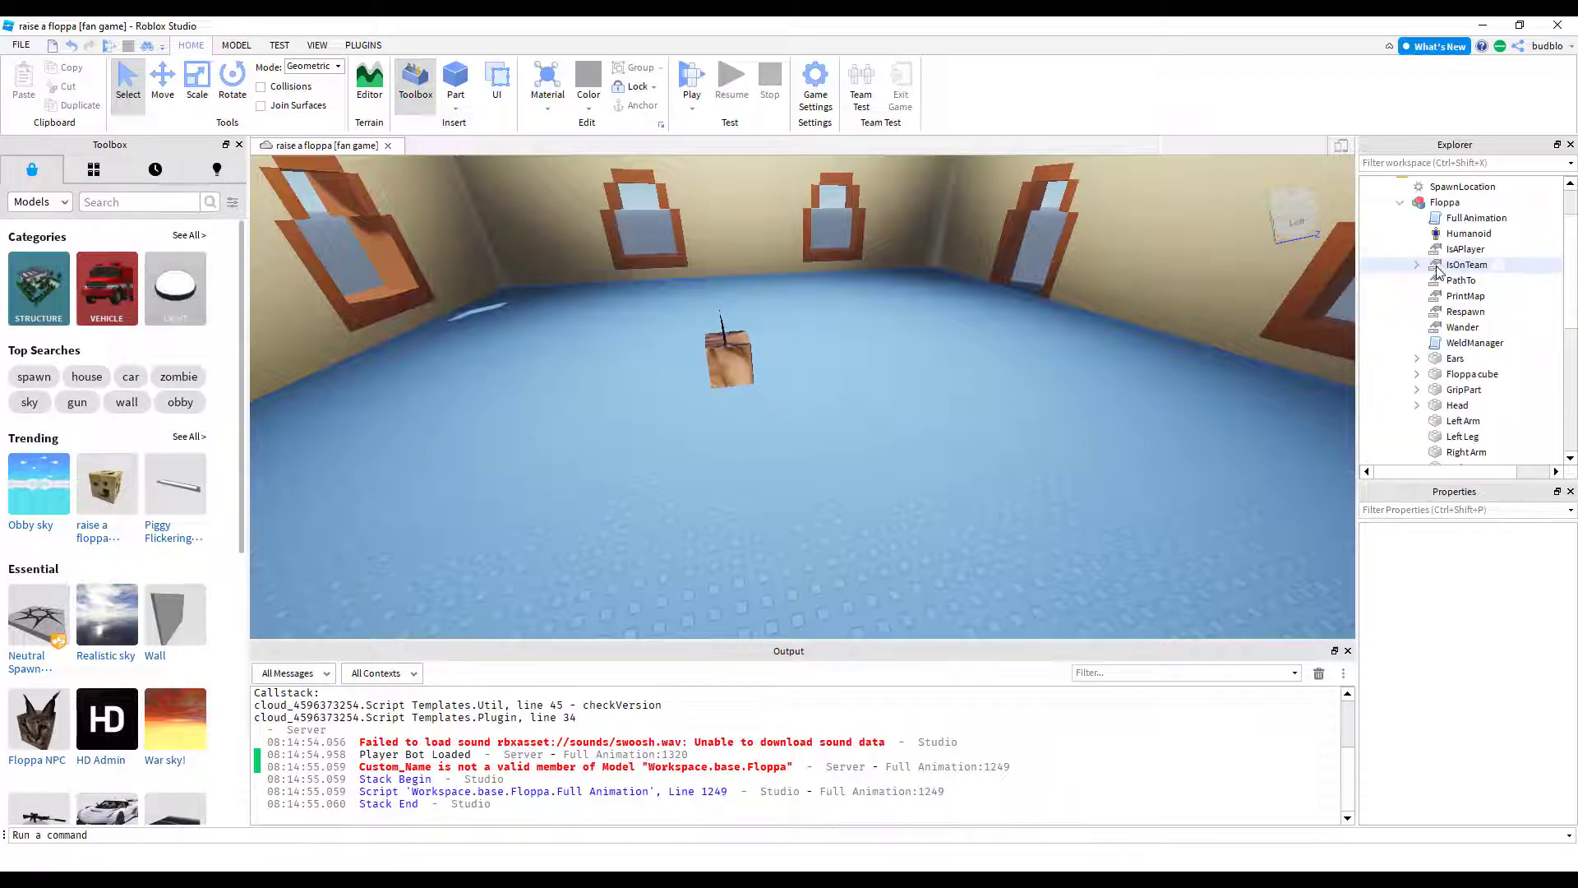
click(1401, 203)
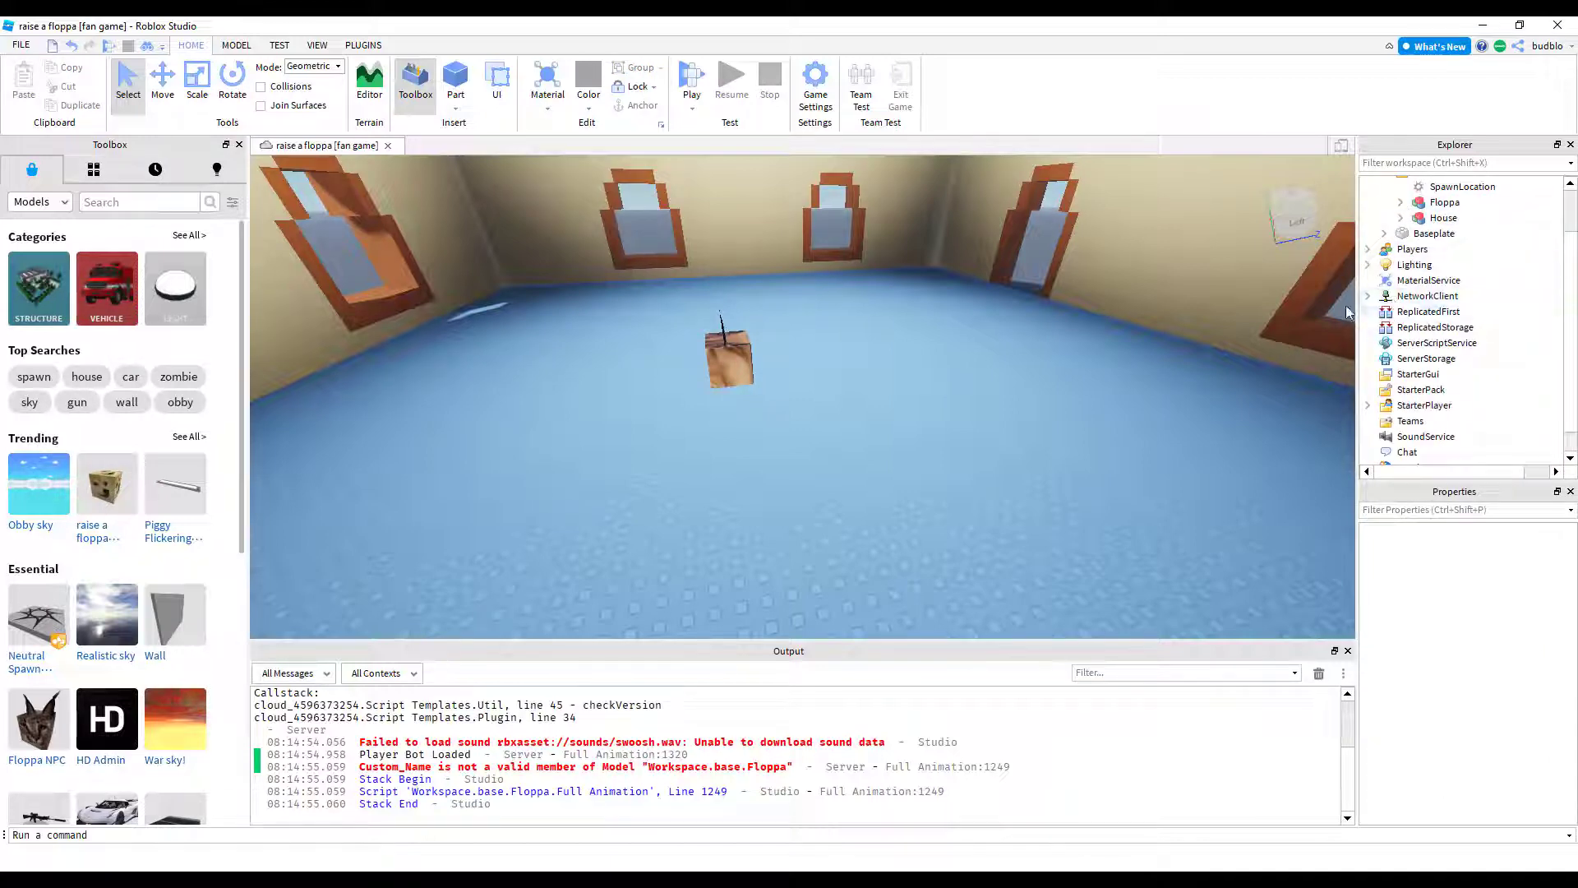
scroll(1367, 273, up, 2)
click(1384, 231)
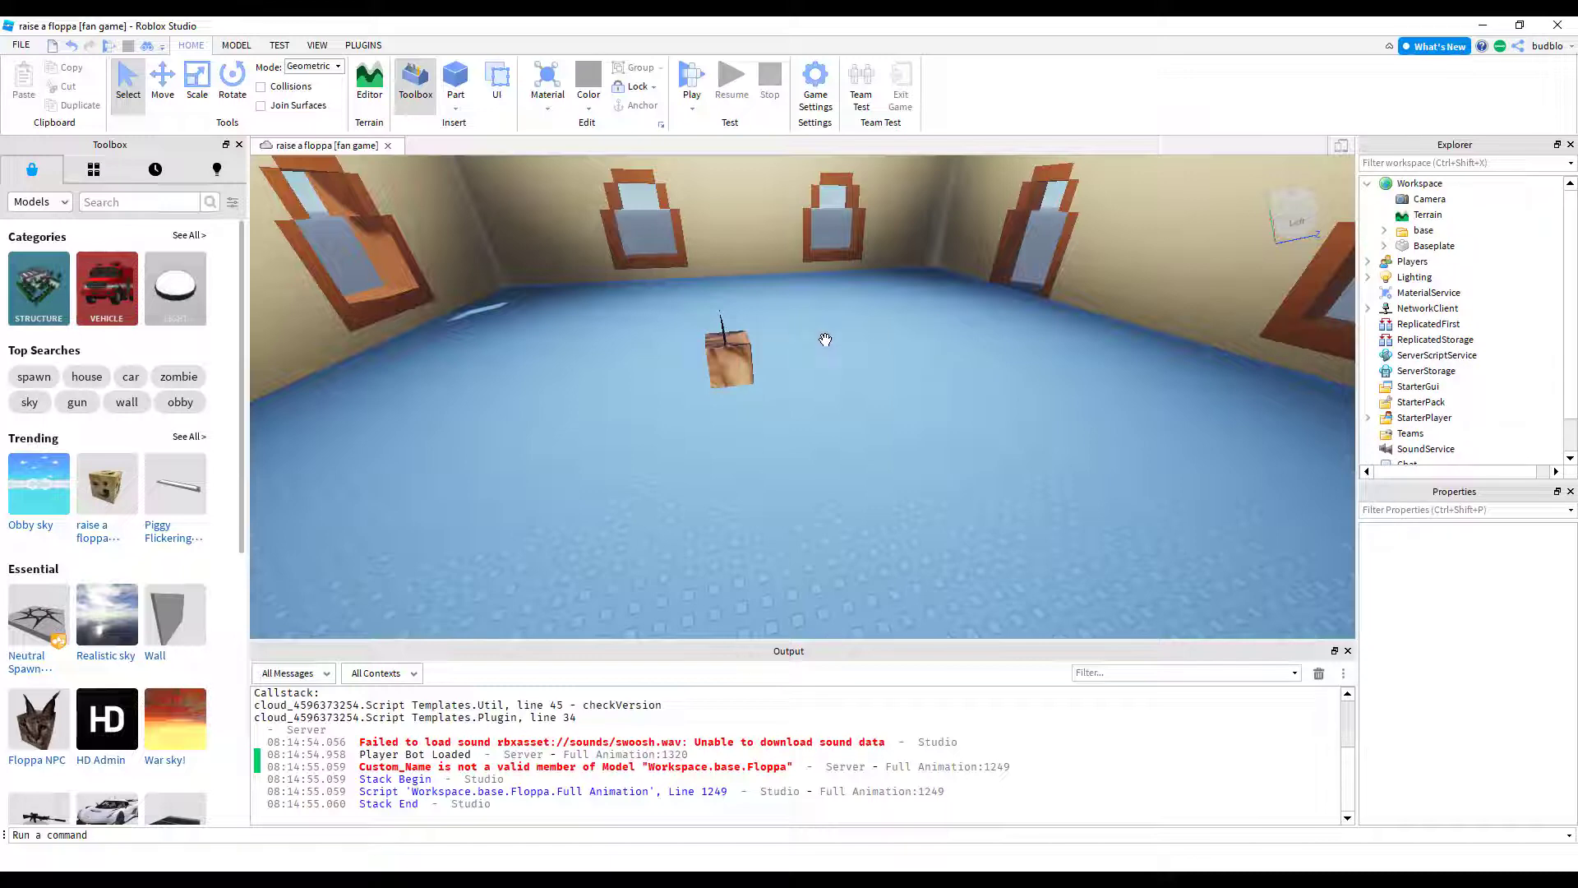
Step: Insert the Wall model at the orange-framed opening near the house corner and rotate it to fill the opening
right_drag(826, 340, 826, 341)
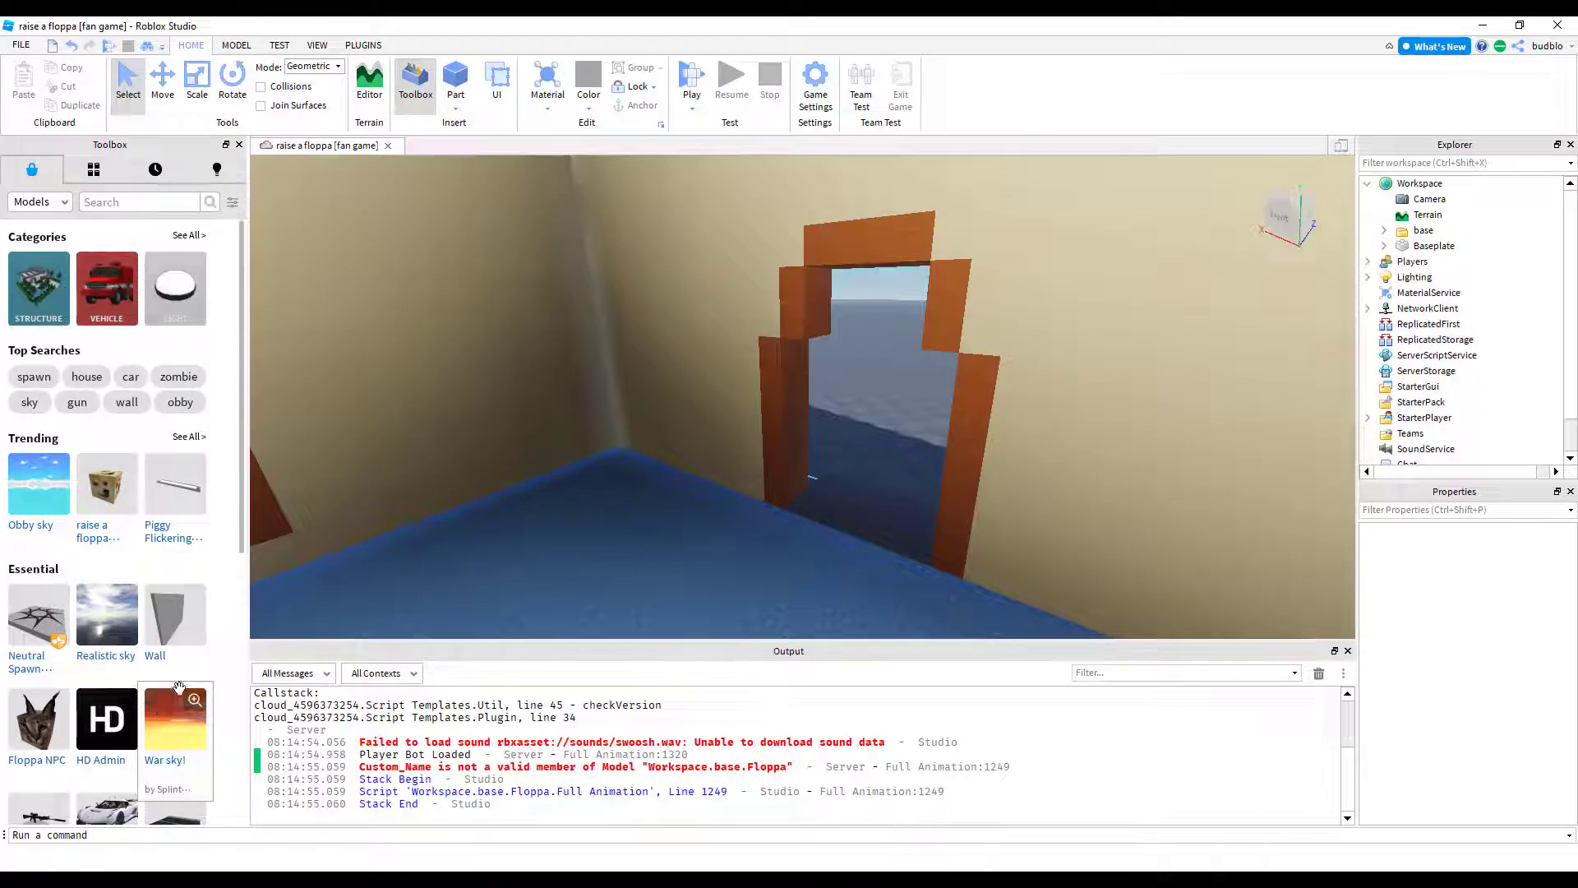
drag(191, 633, 862, 516)
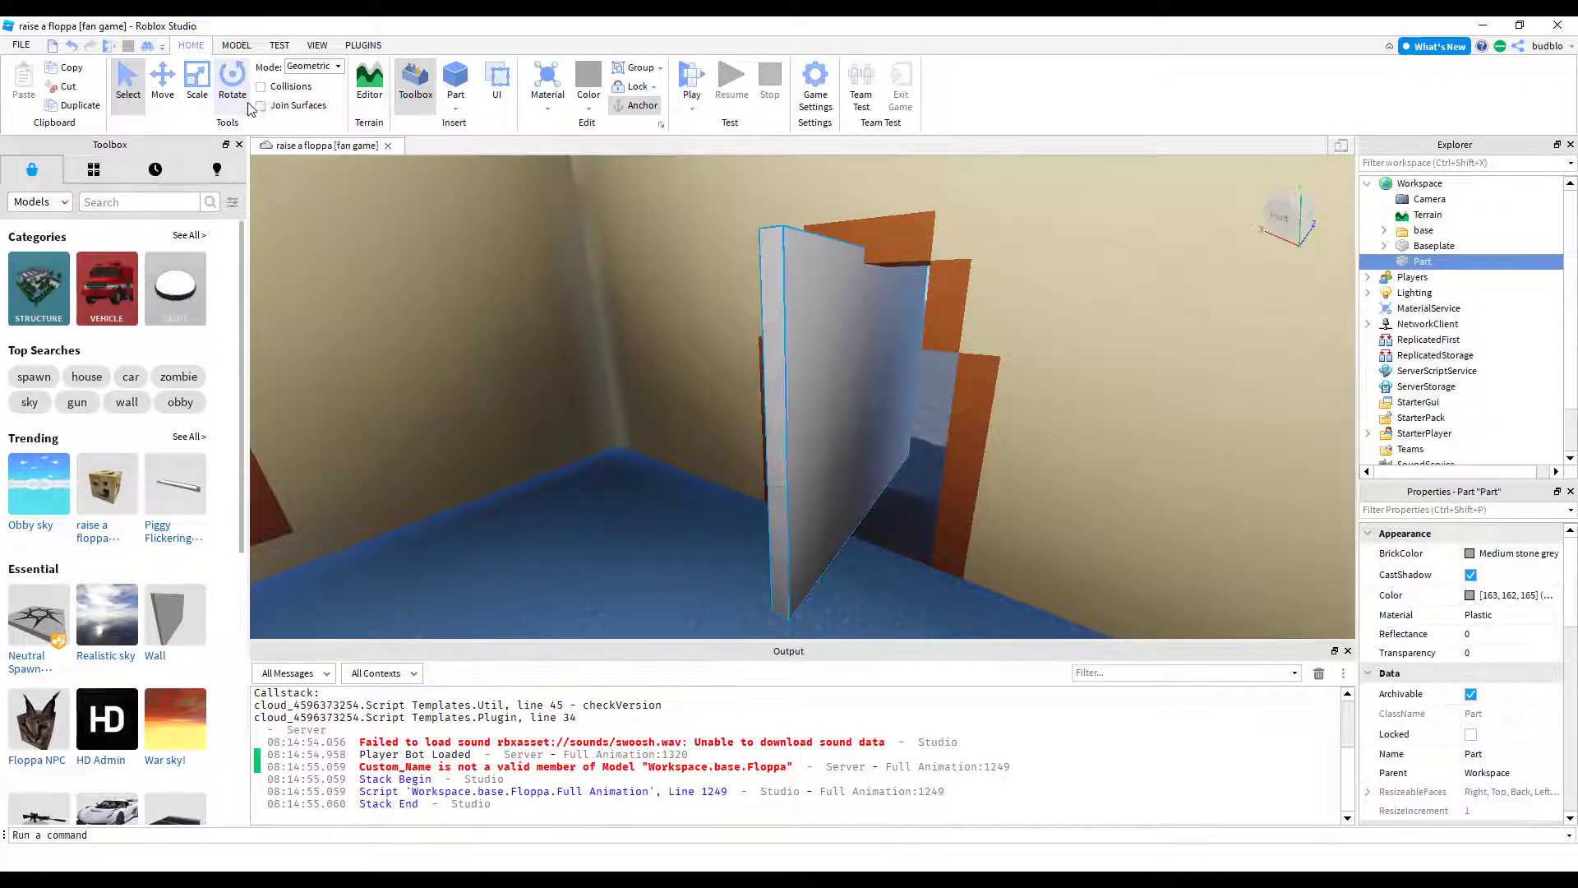
click(232, 82)
drag(930, 409, 763, 408)
click(883, 415)
Step: Set the wall panel's BrickColor to CGA brown and its material to Wood
click(1480, 553)
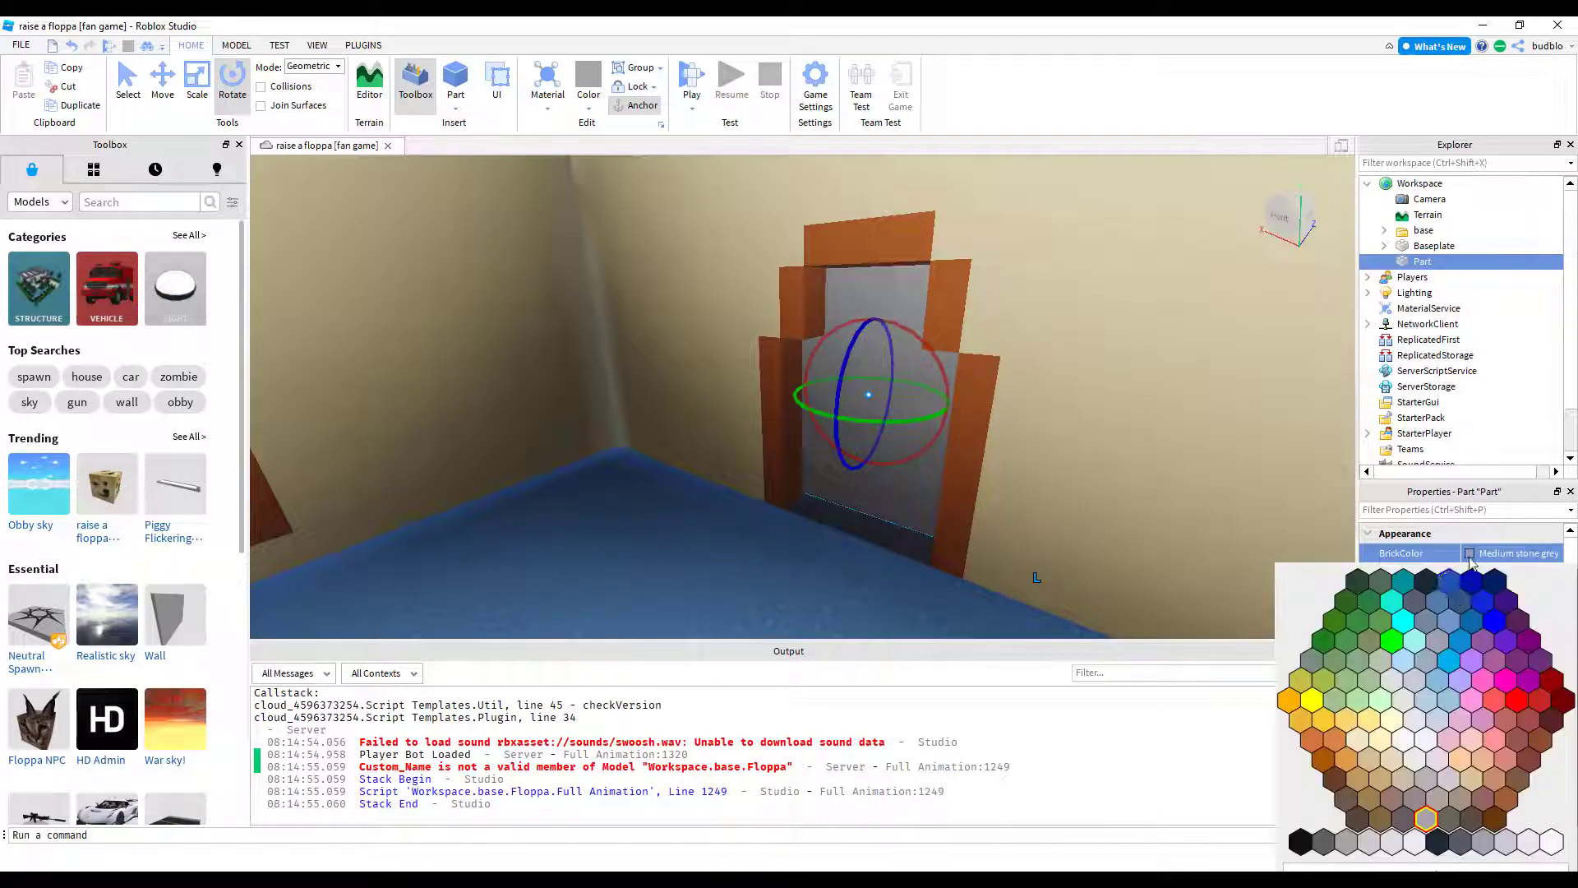
click(1325, 761)
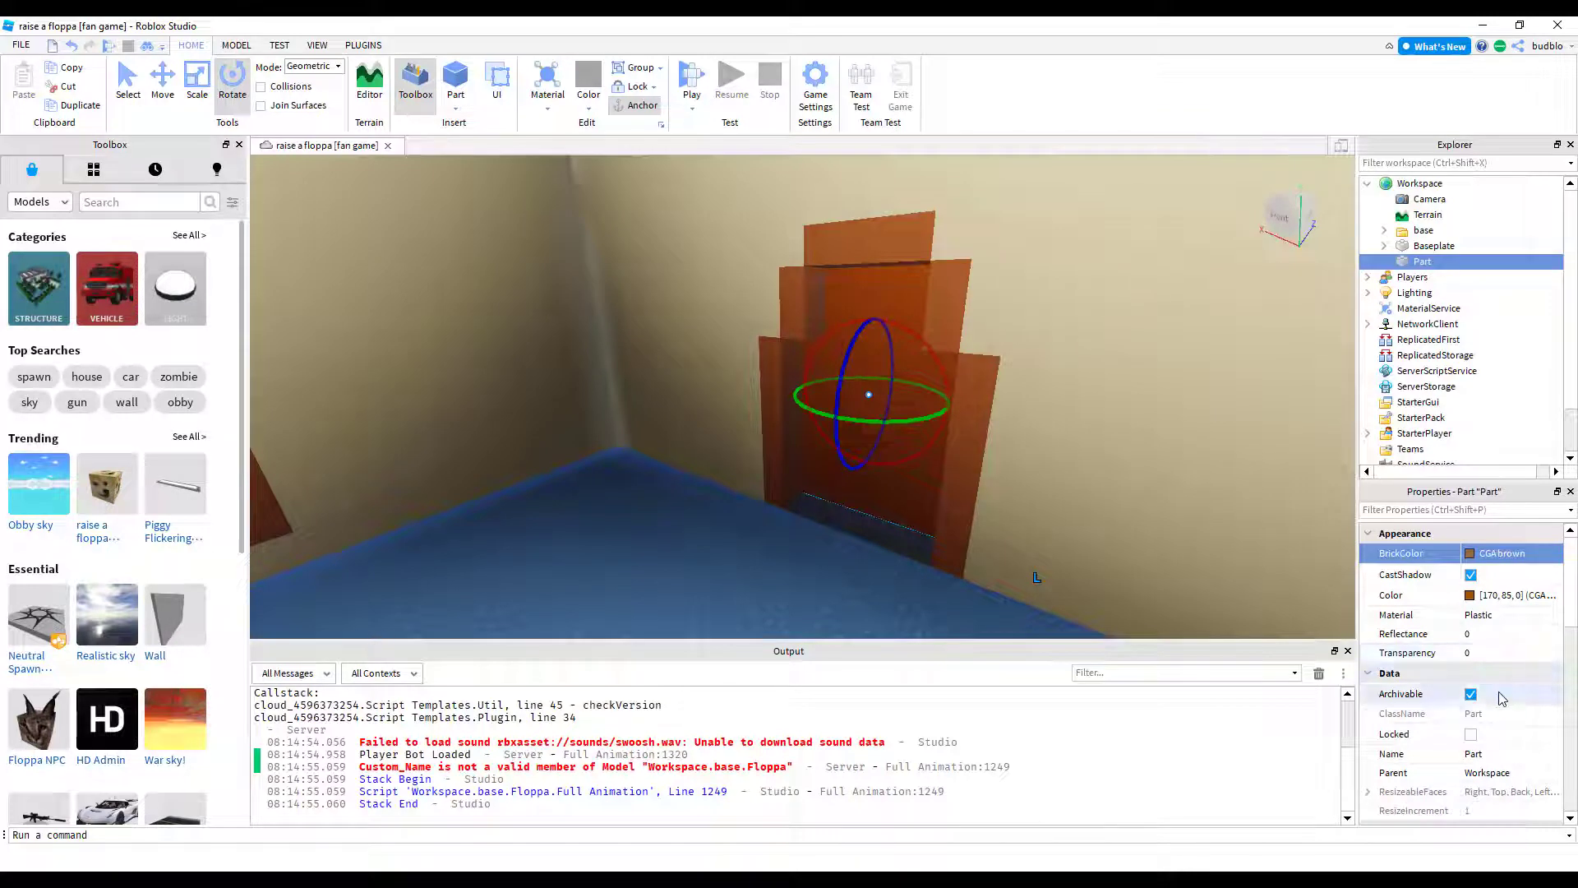
scroll(1498, 693, down, 2)
scroll(1504, 705, up, 2)
click(1504, 615)
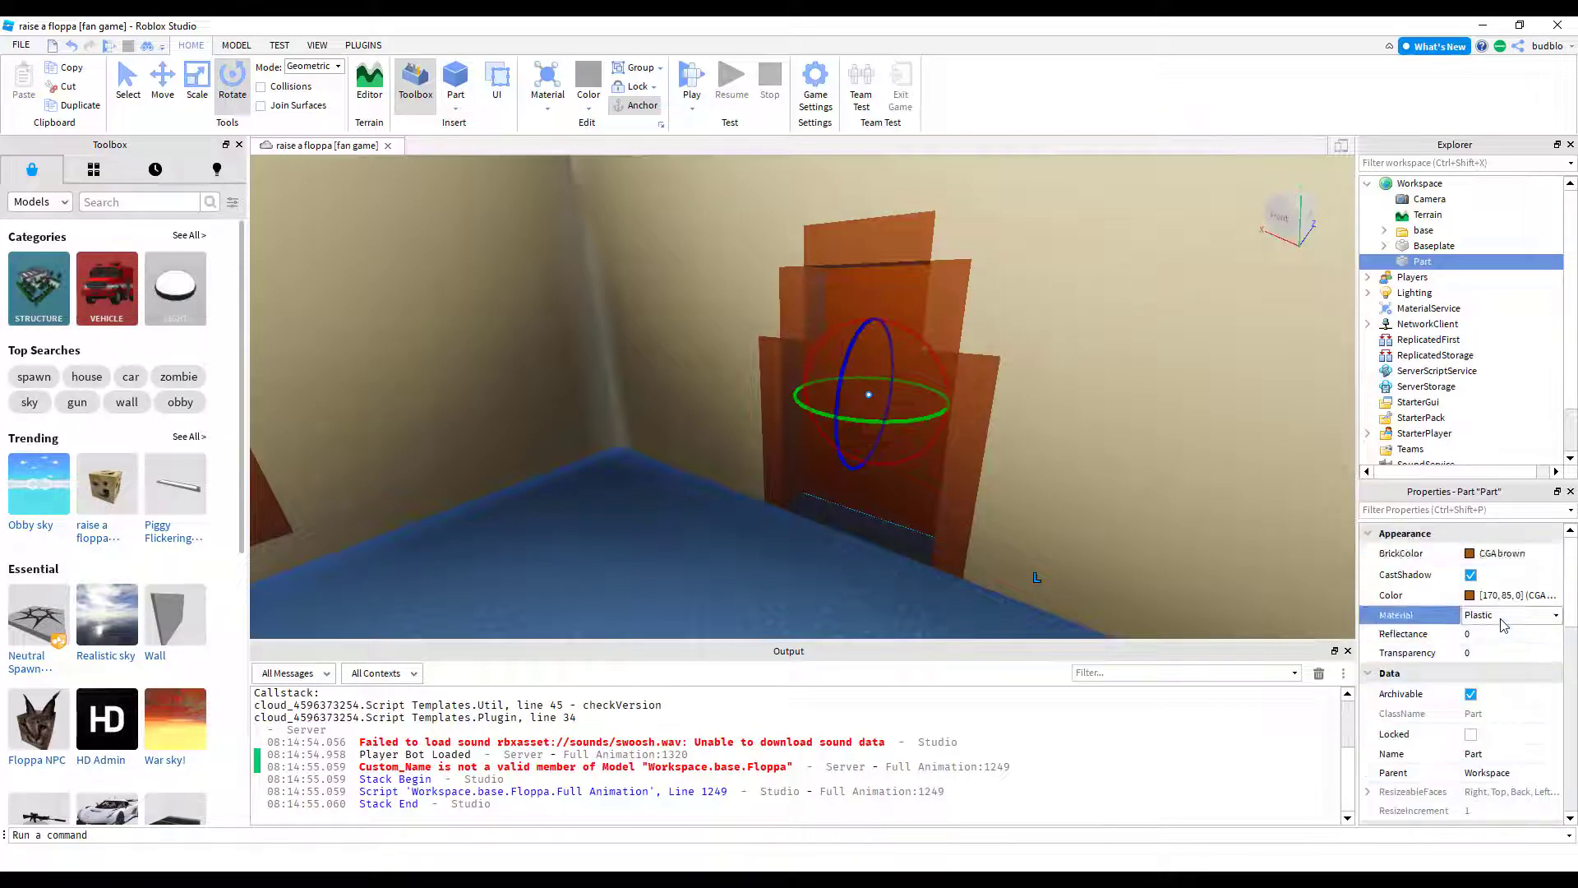
click(1500, 728)
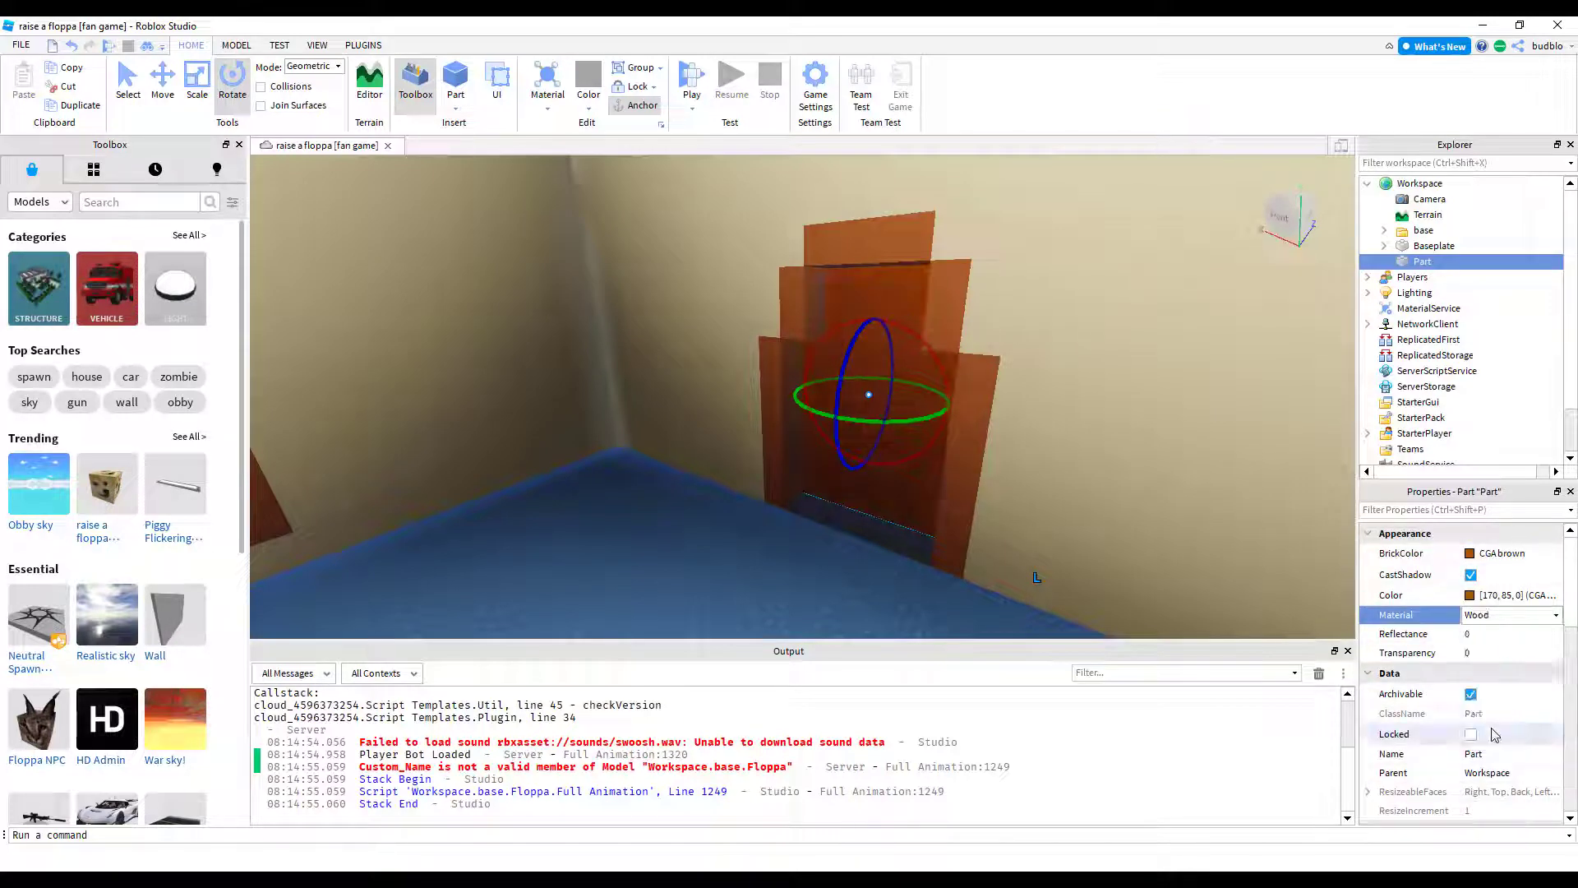
Step: Move the wooden panel slightly along its thickness within the framed opening and inspect its fit from outside the house
click(163, 82)
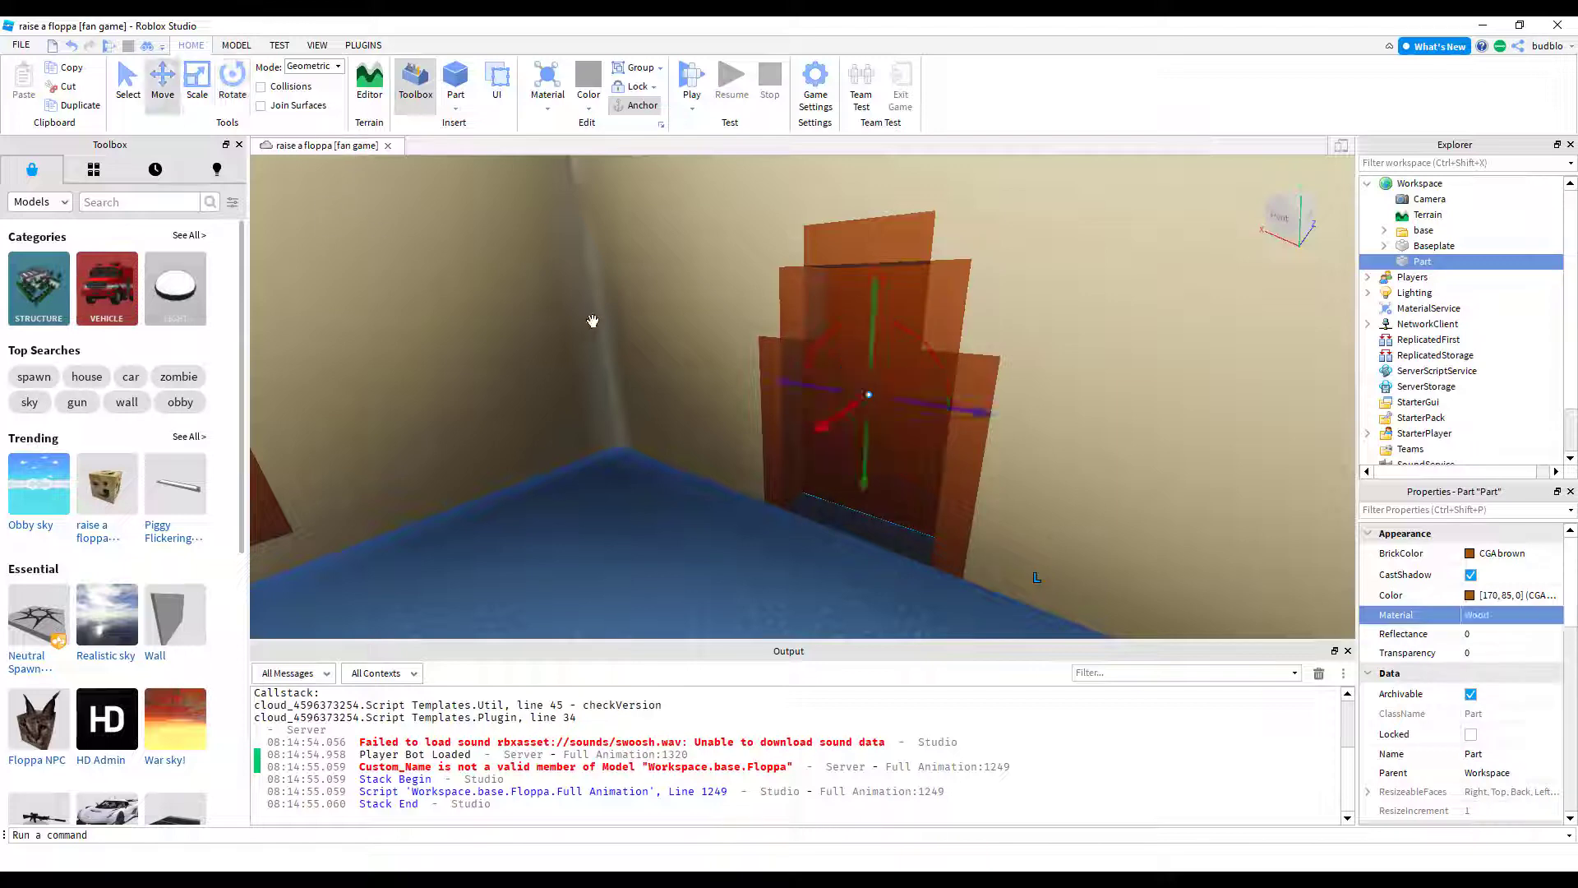
drag(828, 425, 822, 431)
key(w)
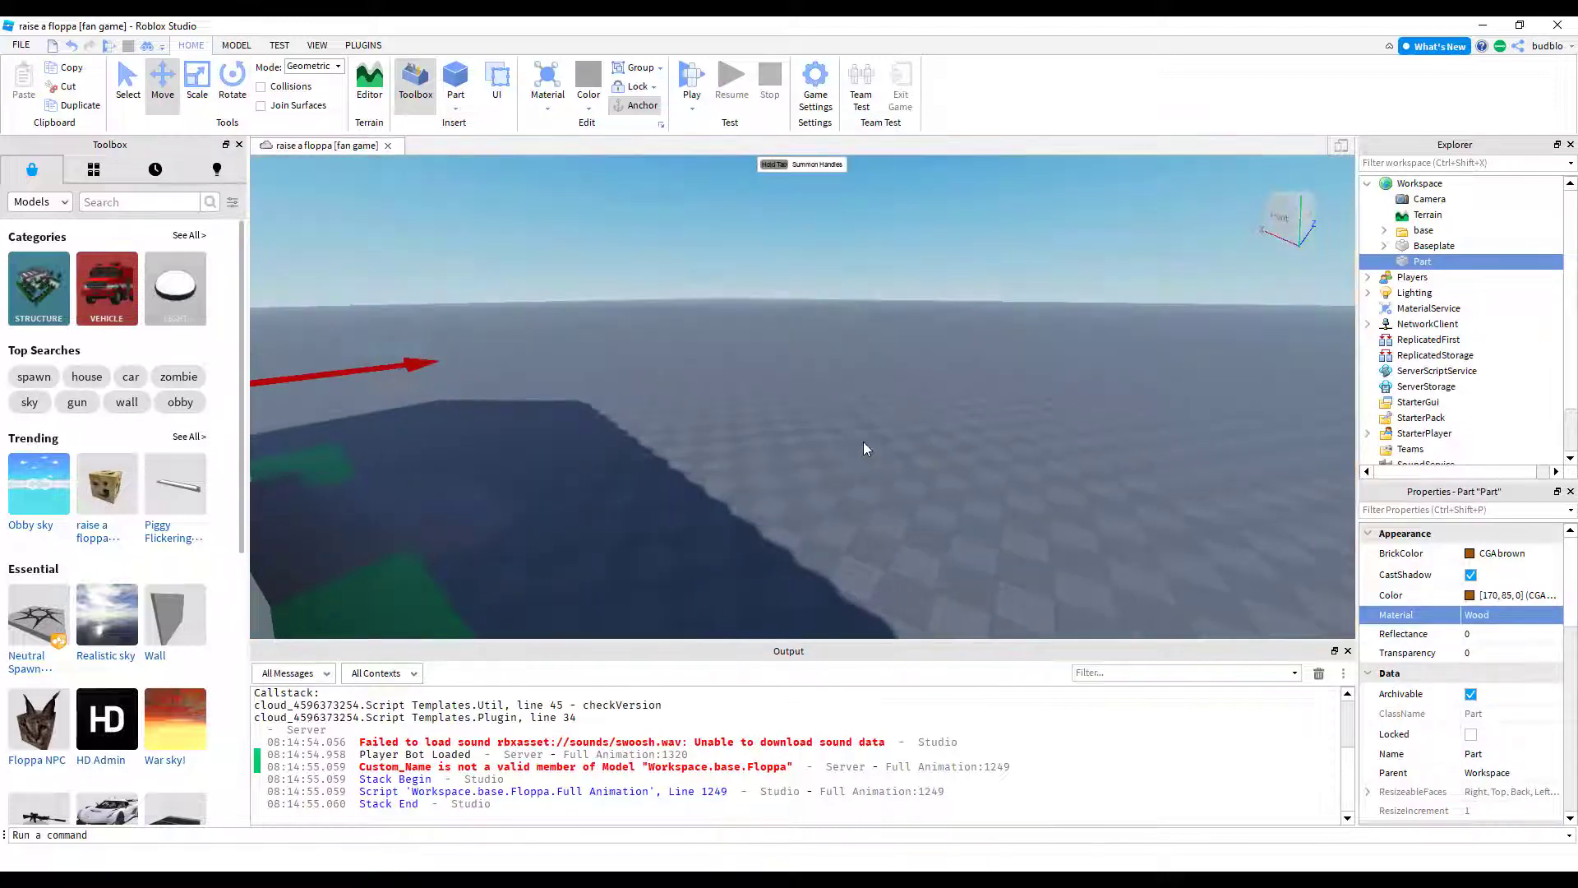
click(863, 442)
key(w)
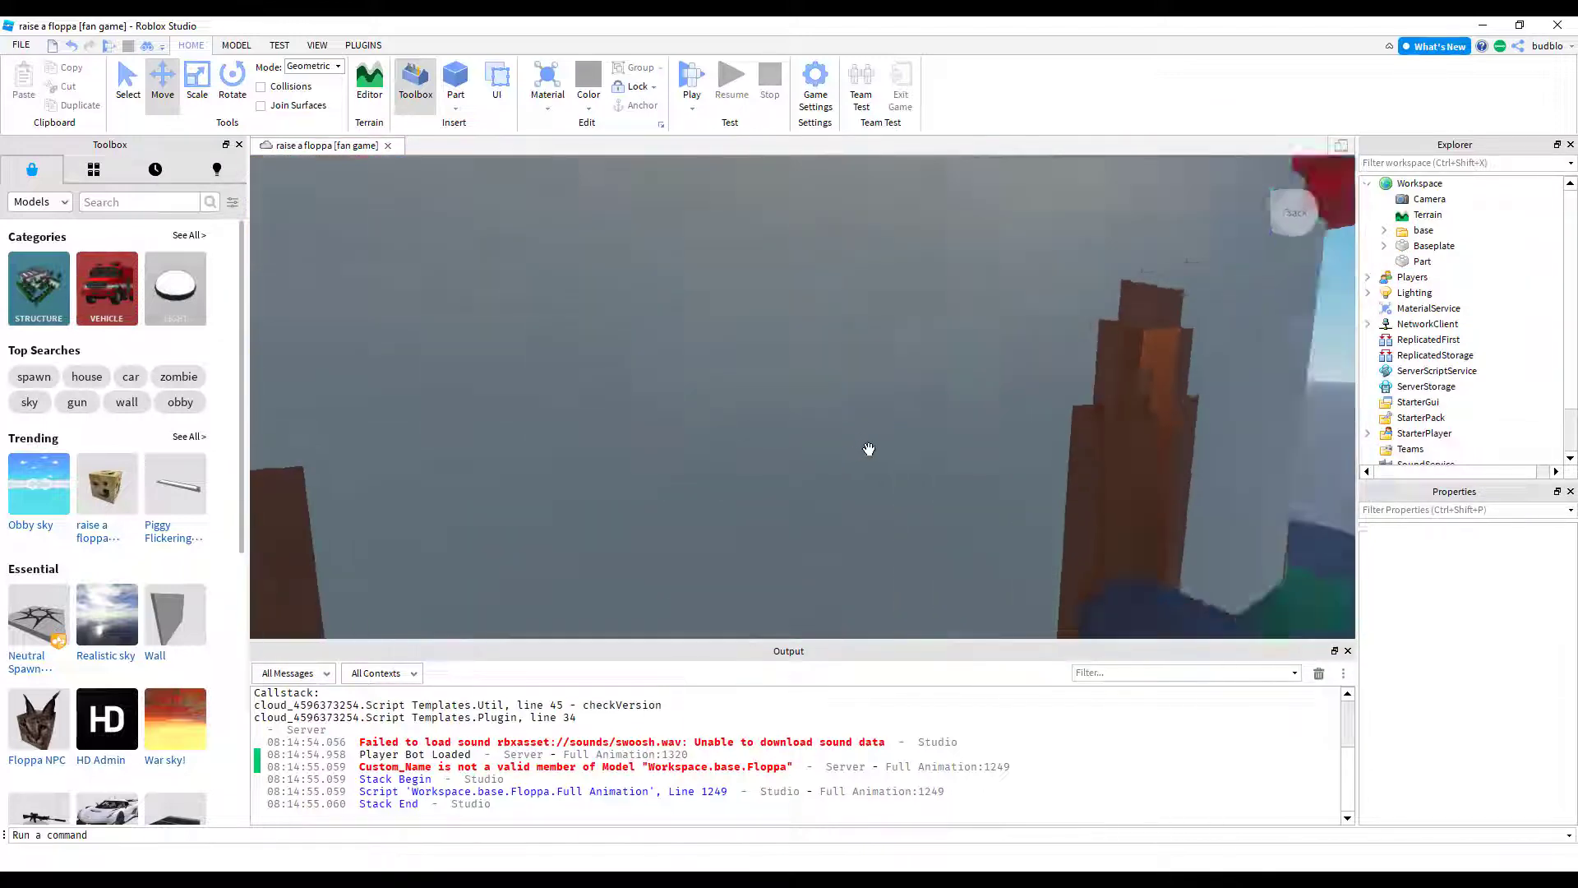